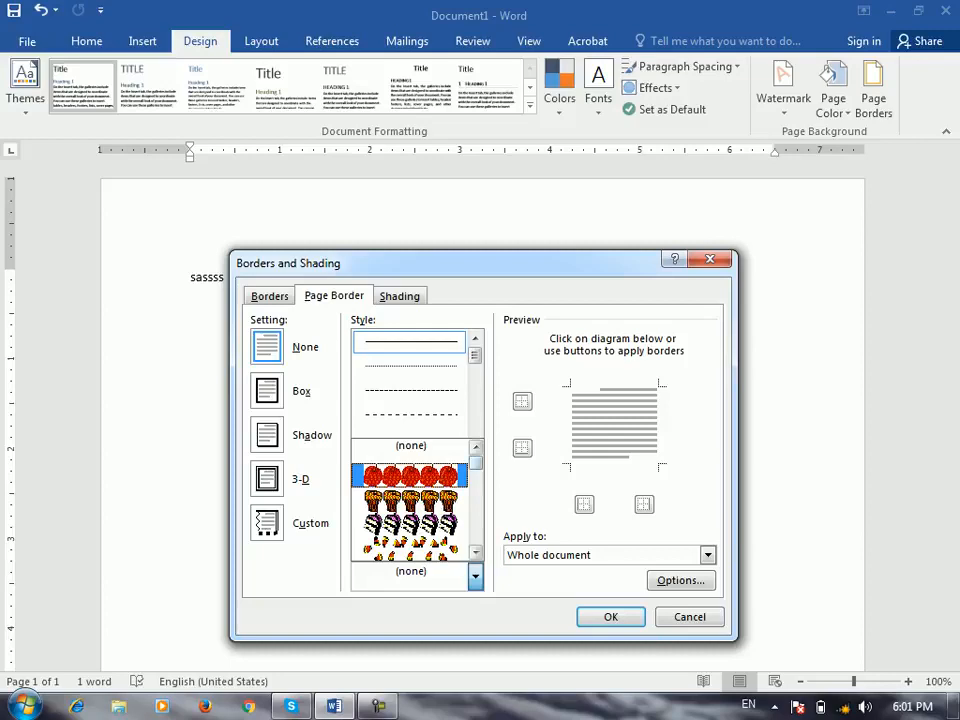
- Try a dotted 3 pt box page border on the whole document
scroll(410, 500, up, 5)
key(Escape)
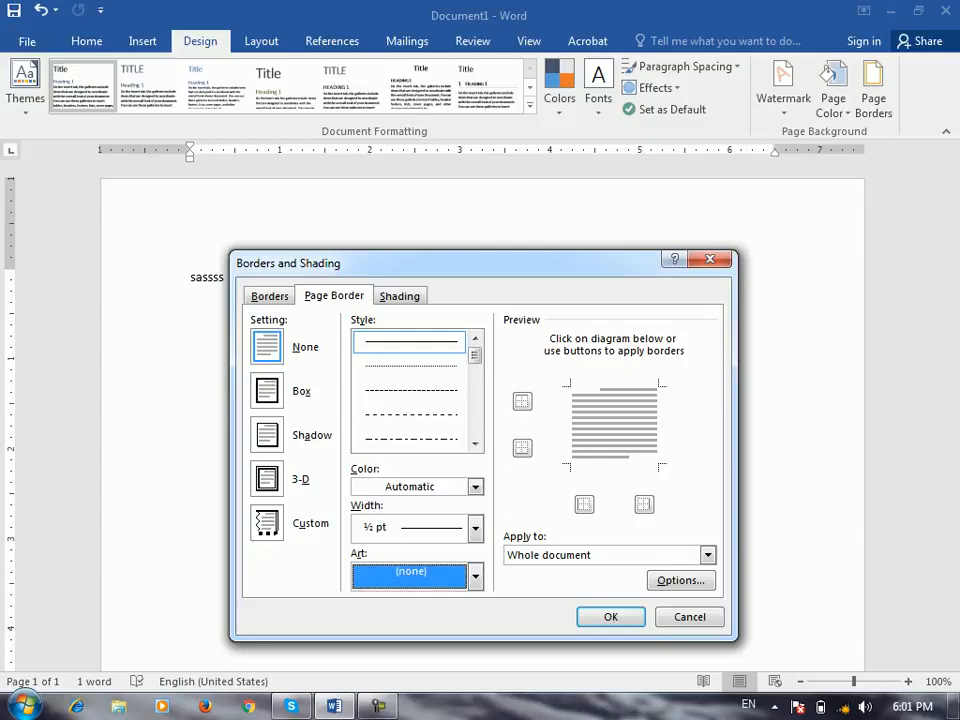
click(410, 365)
click(475, 527)
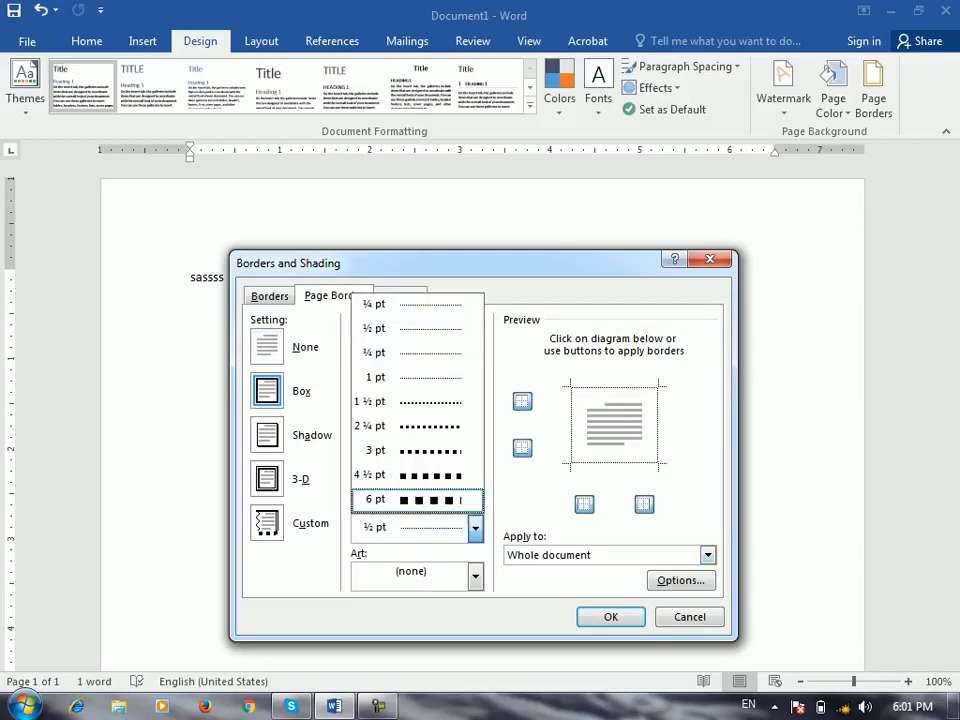
click(410, 450)
key(Return)
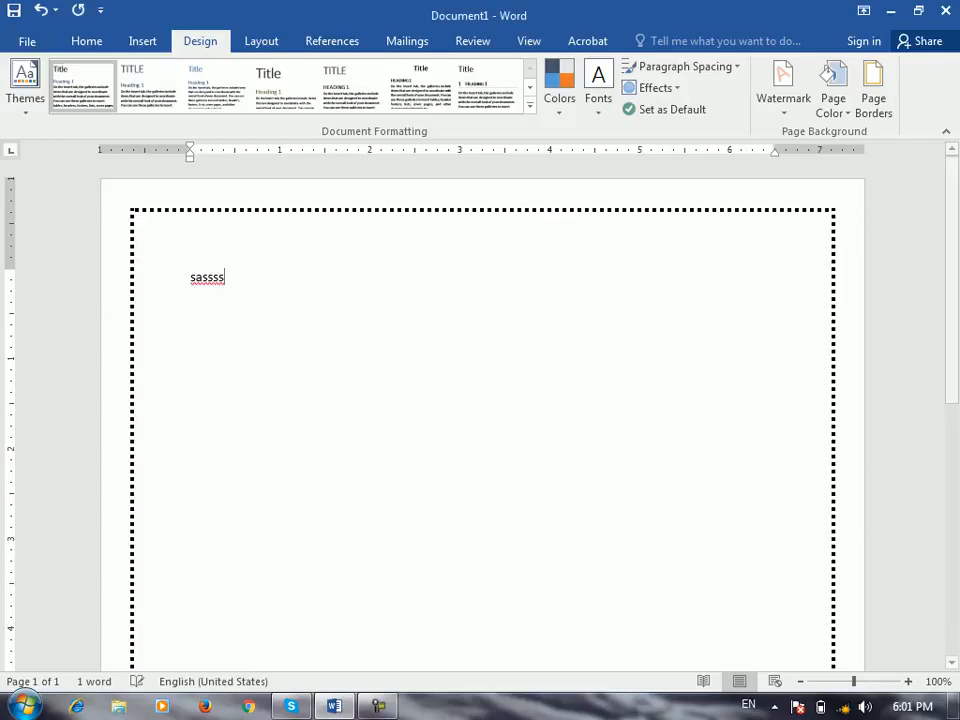
key(ctrl+z)
- Select all the document text and bring up the paragraph border settings
key(ctrl+a)
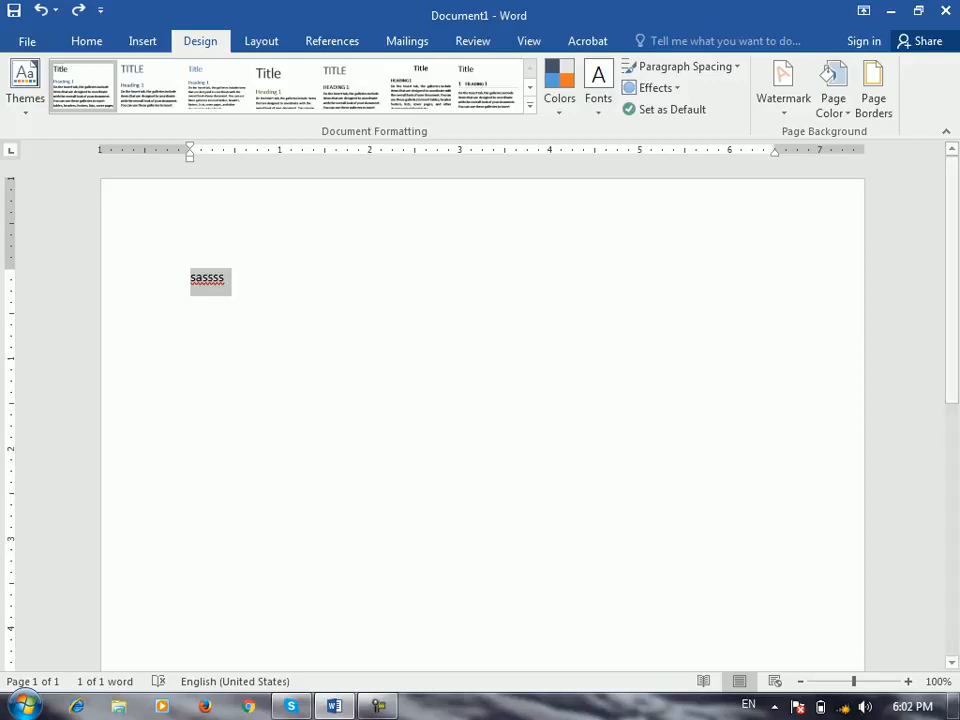
click(873, 90)
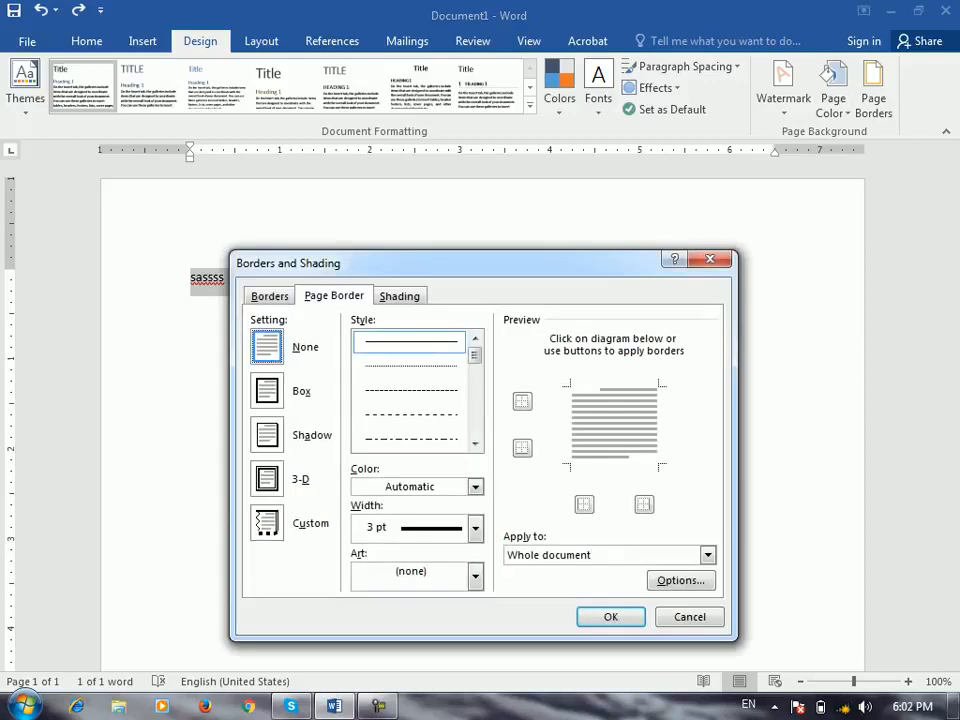
key(ctrl+shift+Tab)
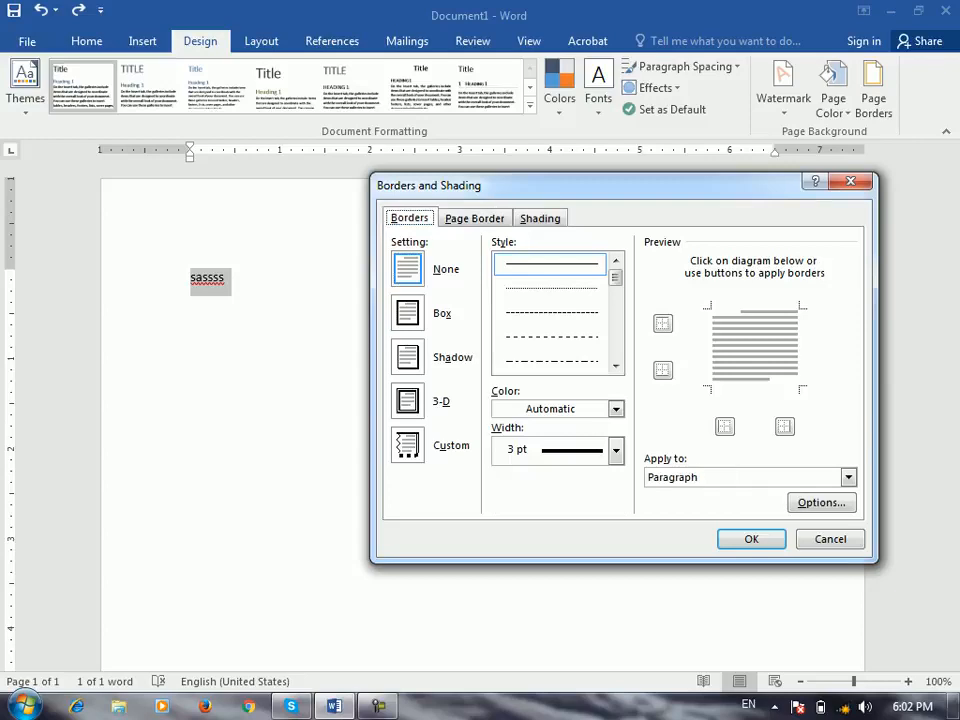
key(ctrl+Tab)
key(ctrl+shift+Tab)
key(ctrl+Tab)
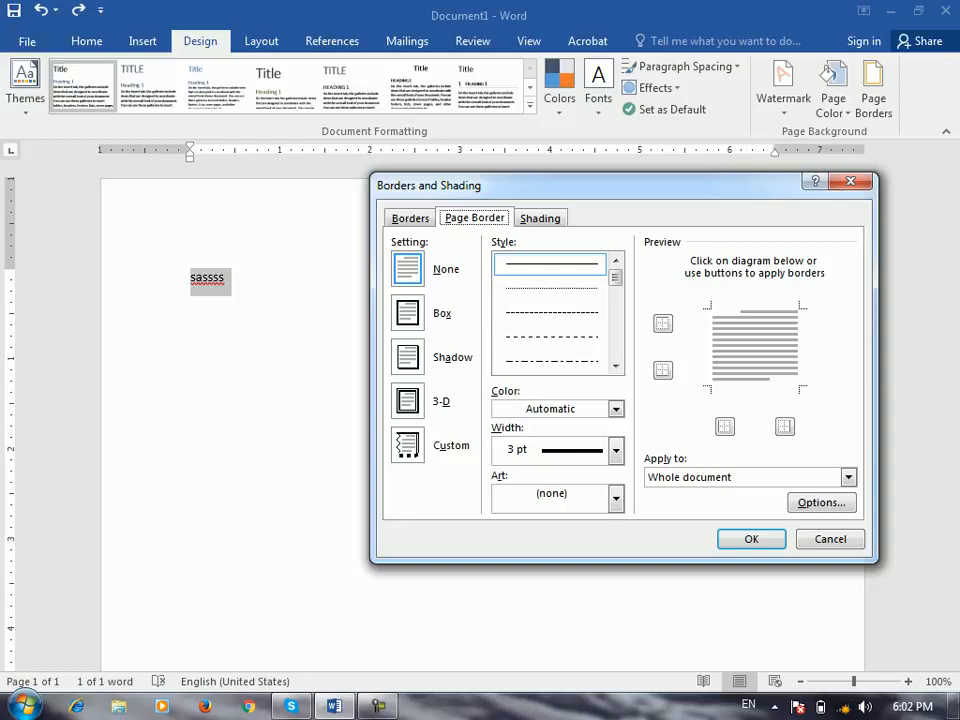
key(ctrl+shift+Tab)
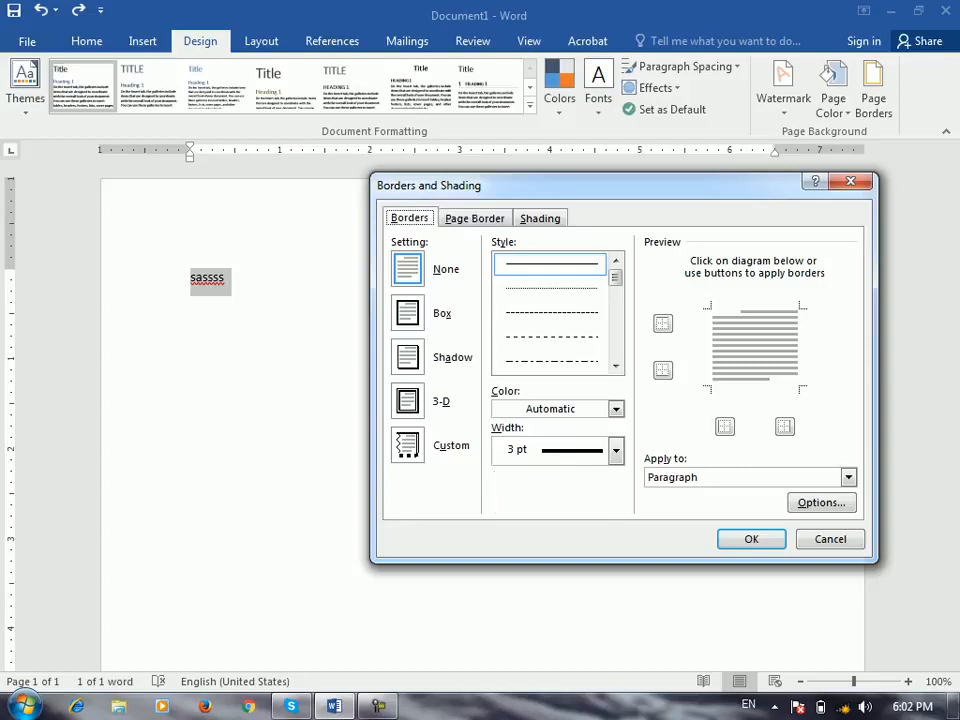
- Choose a triple-line box border ½ pt wide for the selected paragraph
key(Tab)
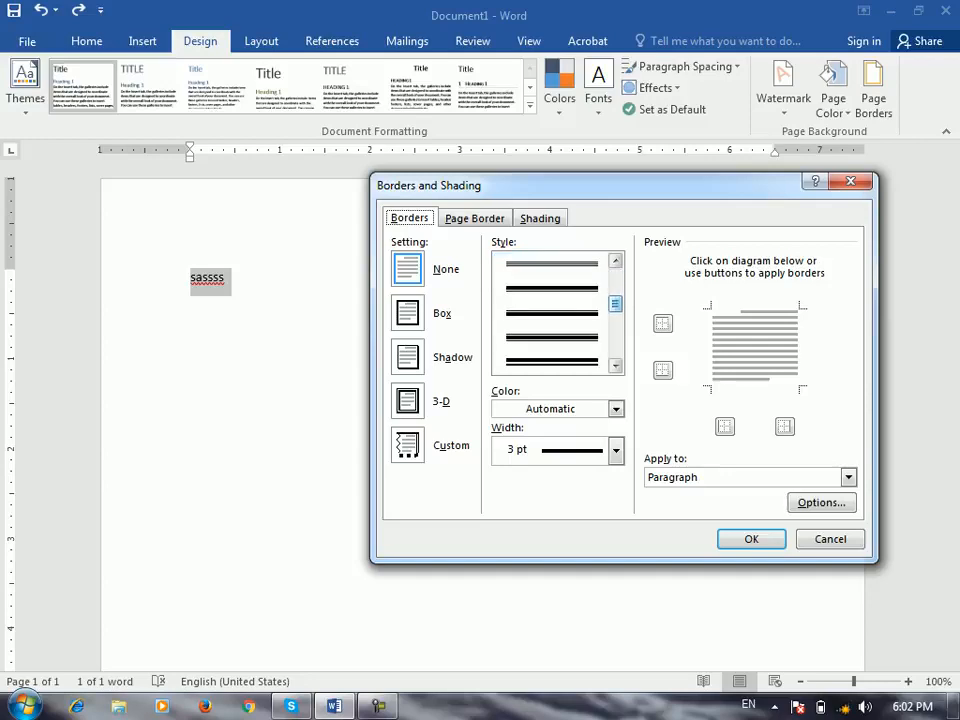
key(Tab)
key(Down)
key(Down)
key(Down)
key(Down)
key(Down)
key(Down)
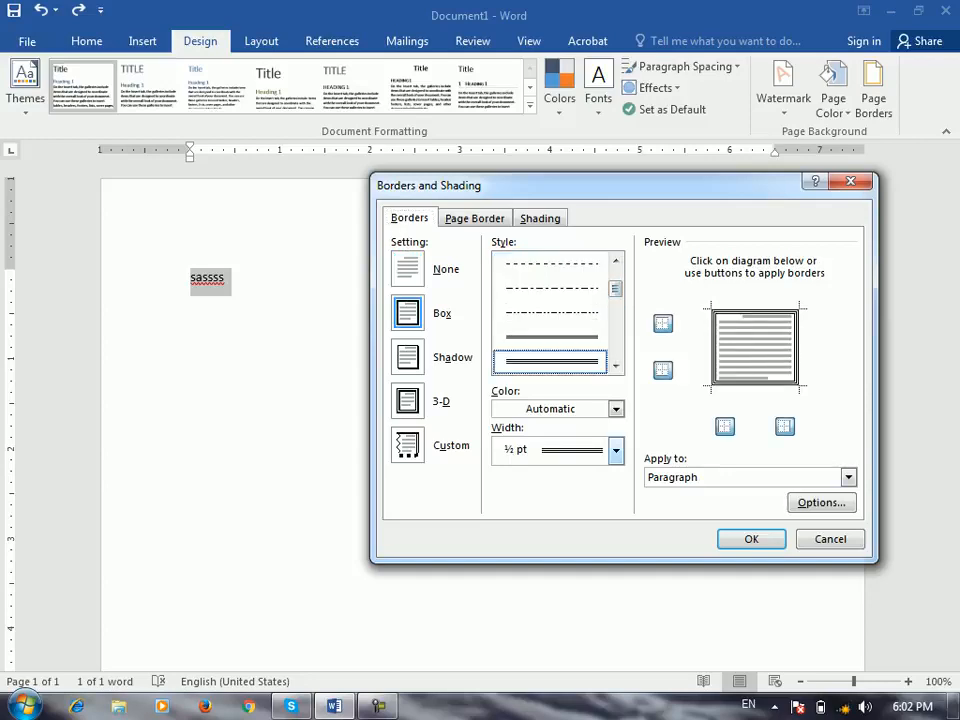
key(Tab)
key(Tab)
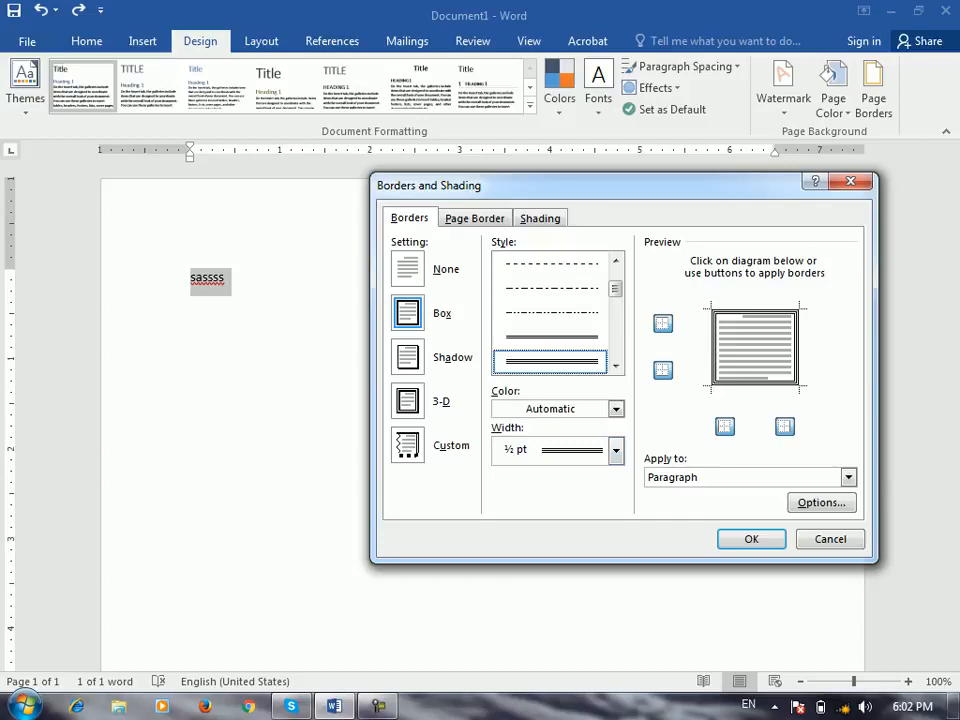
key(ctrl+Tab)
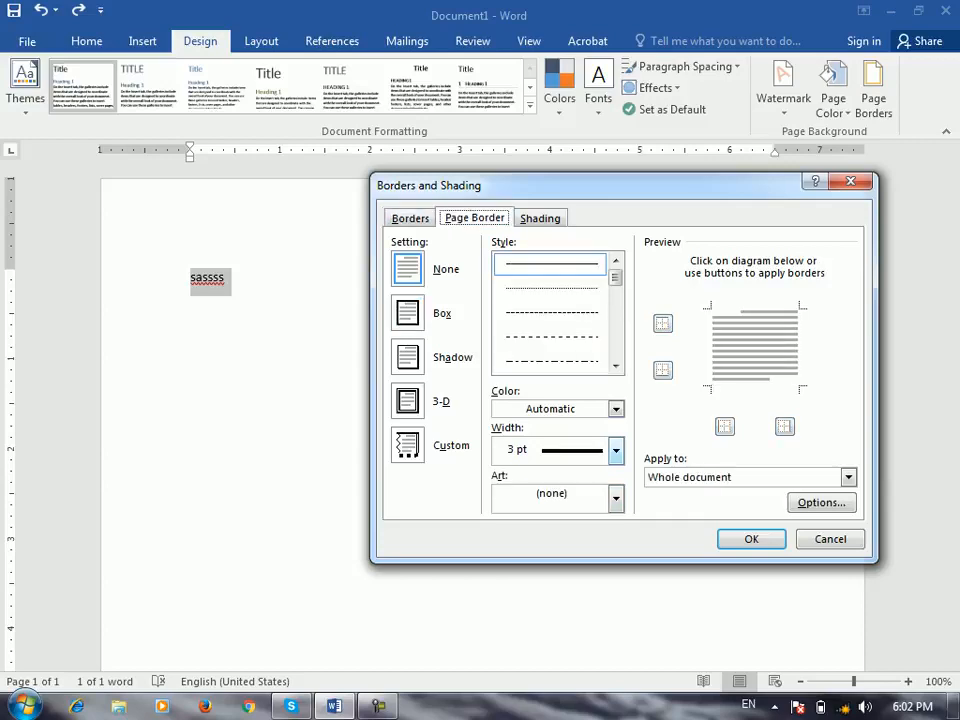
key(alt+Down)
key(Escape)
key(ctrl+shift+Tab)
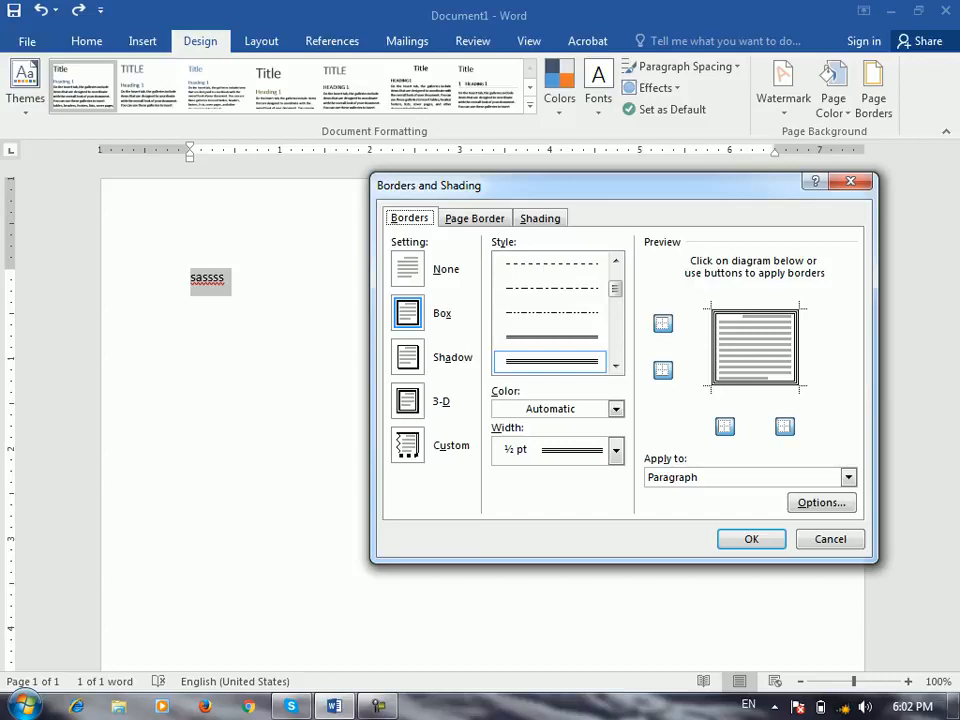
- Try an orange color for the paragraph's triple-line box border
key(alt+c)
key(Down)
key(Return)
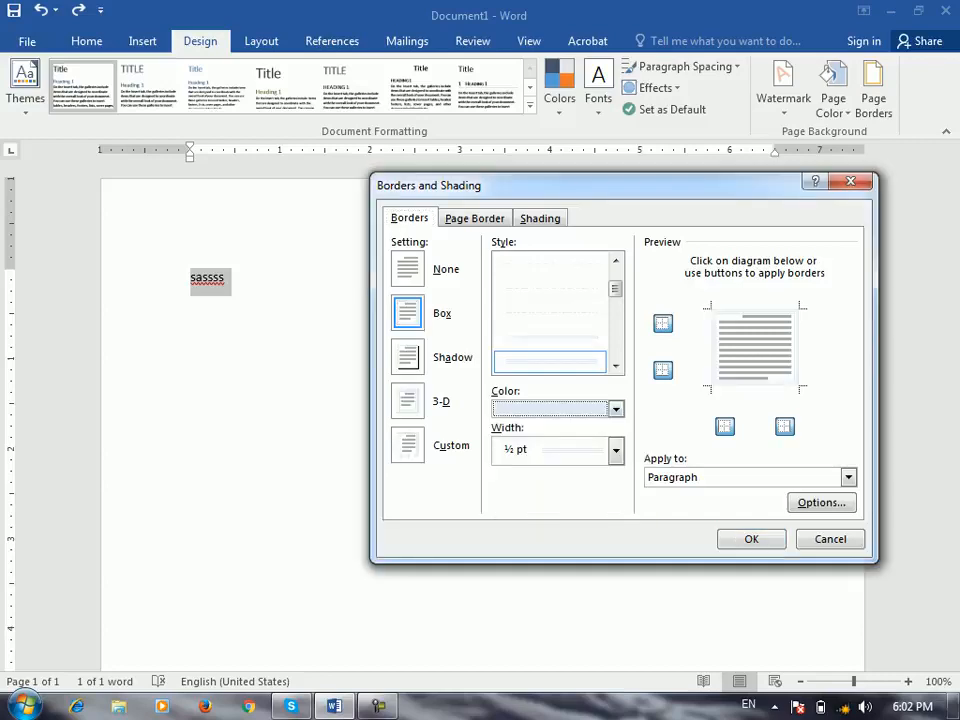
key(alt+c)
key(Right)
key(Right)
key(Right)
key(Right)
key(Right)
key(Return)
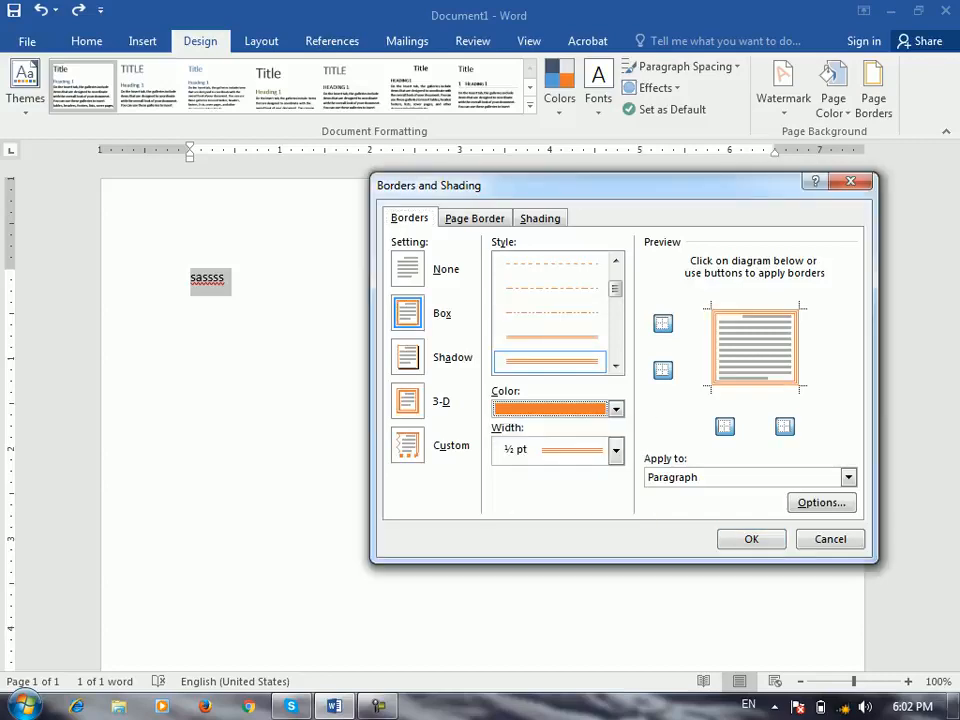
key(Return)
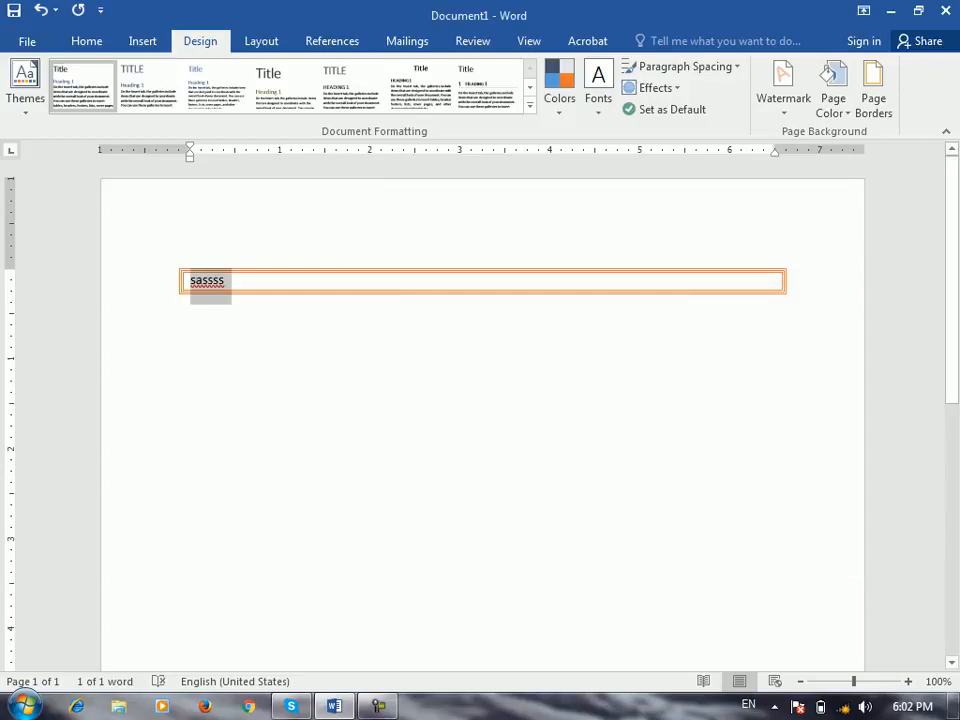
key(ctrl+z)
- Set a dashed box border for the selected paragraph and go to its shading settings
key(alt+d)
key(p)
key(b)
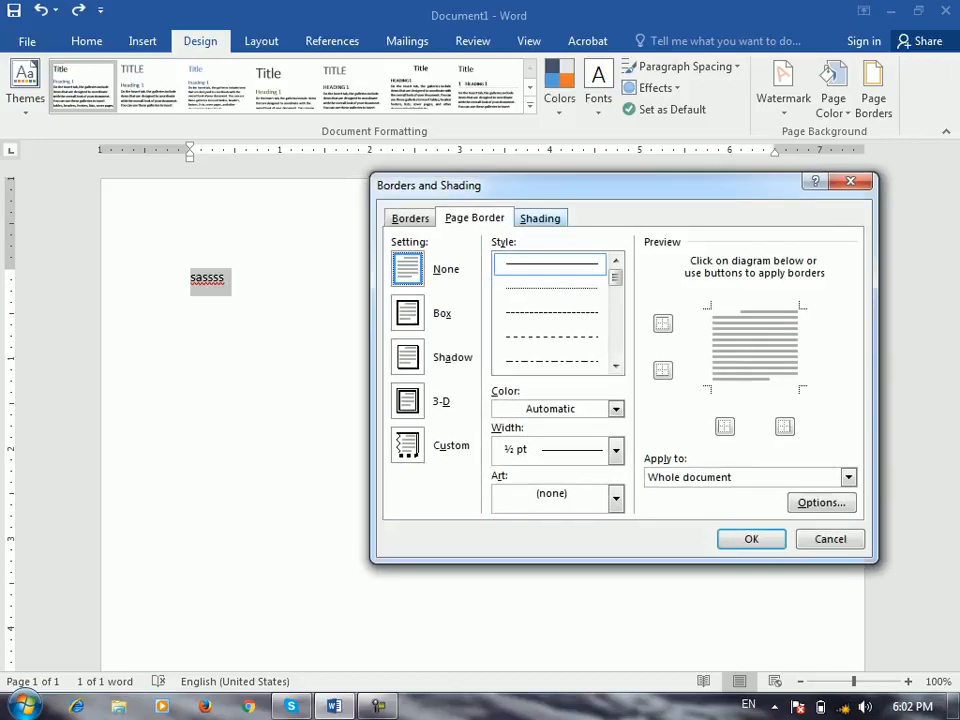
key(ctrl+Tab)
key(ctrl+Tab)
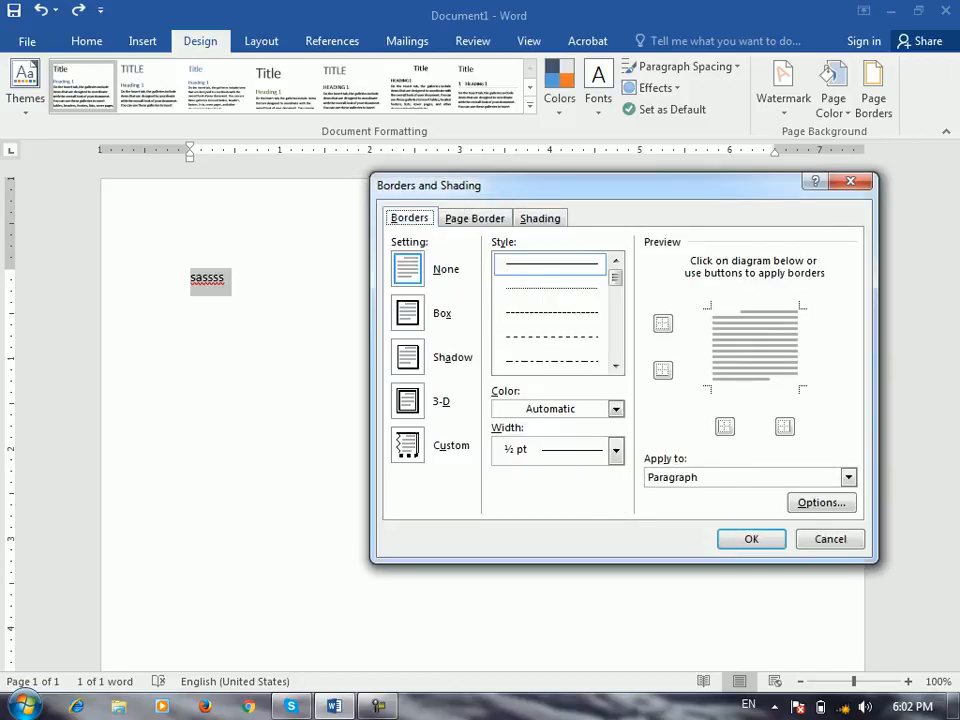
key(alt+x)
key(ctrl+shift+Tab)
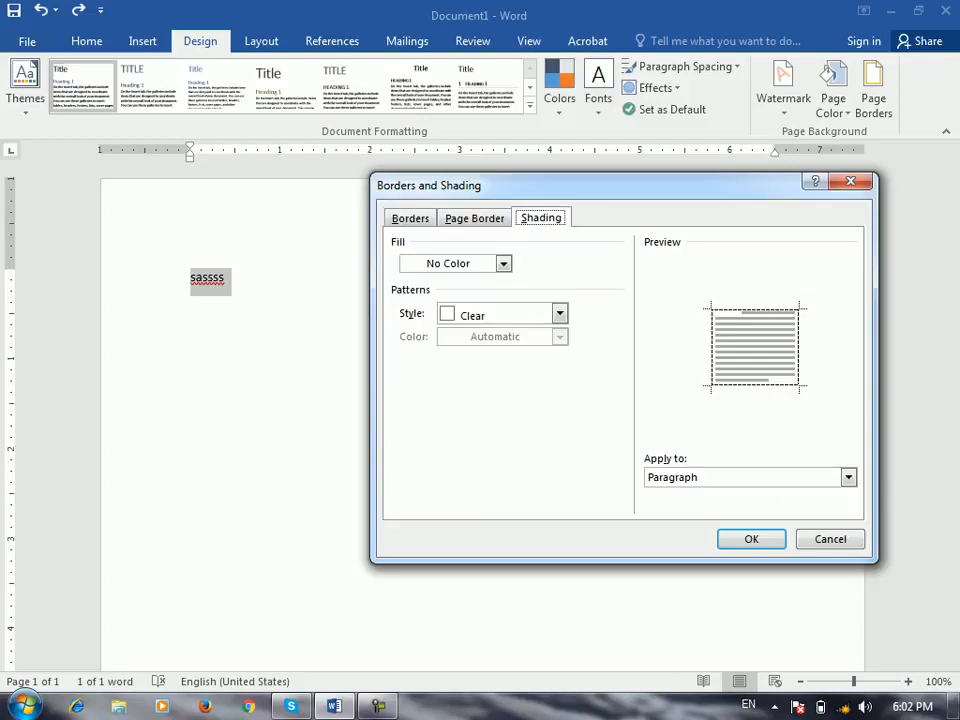
- Set the paragraph's shading fill to gold
key(alt+y)
key(alt+Down)
key(Escape)
key(shift+Tab)
key(alt+Down)
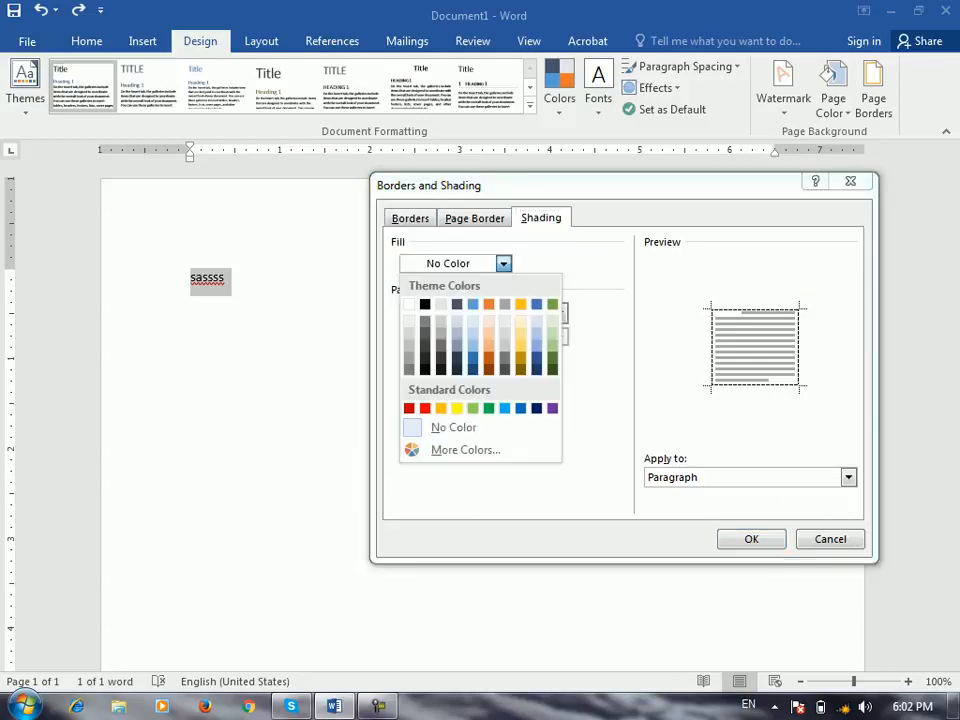
key(Down)
key(Right)
key(Right)
key(Right)
key(Return)
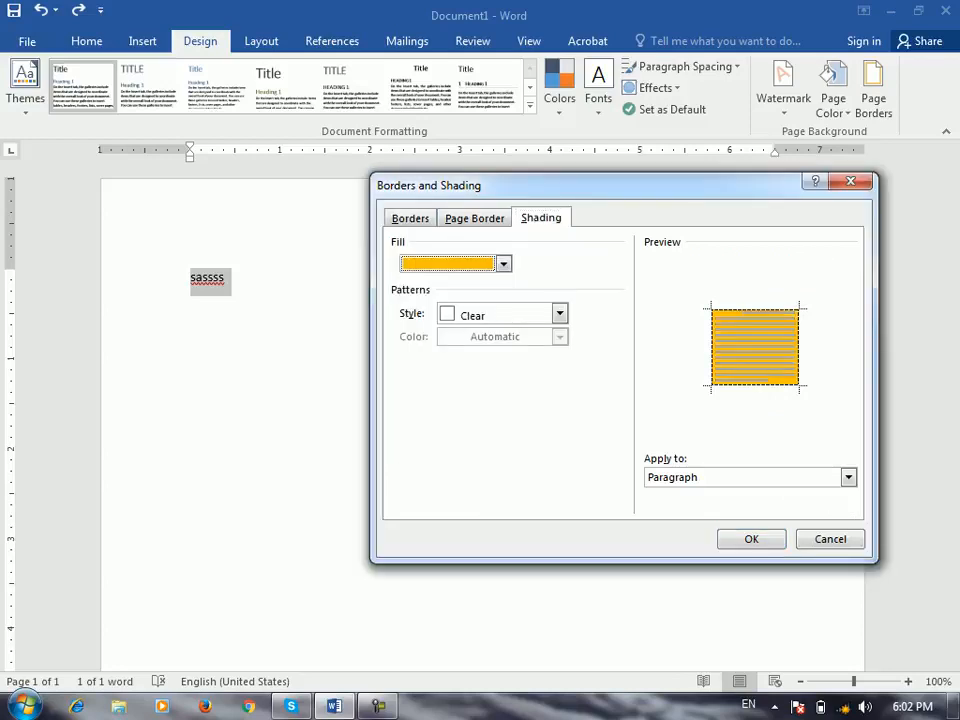
- Set the shading pattern style to 12.5%
key(alt+y)
key(alt+Down)
key(Down)
key(Down)
key(Down)
key(Down)
key(Down)
key(Down)
key(Down)
key(Up)
key(Up)
key(Up)
key(Up)
key(Up)
key(Up)
key(Down)
key(Down)
key(Down)
key(Return)
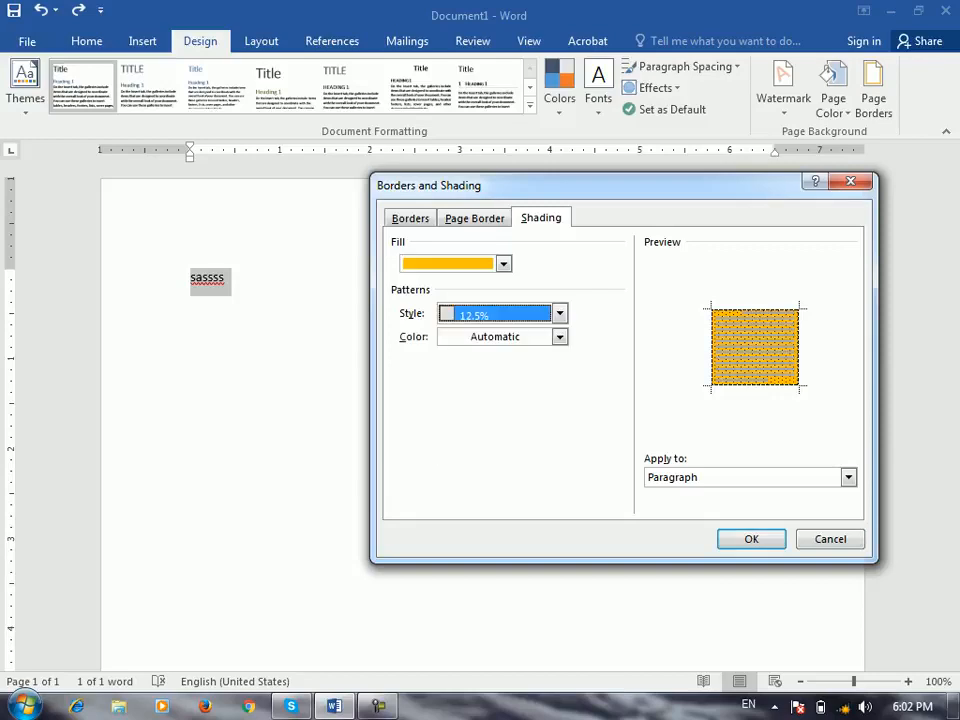
- Try a gray pattern color with the bordered and shaded formatting on the selected paragraph
key(alt+c)
key(alt+Down)
key(Down)
key(Down)
key(Return)
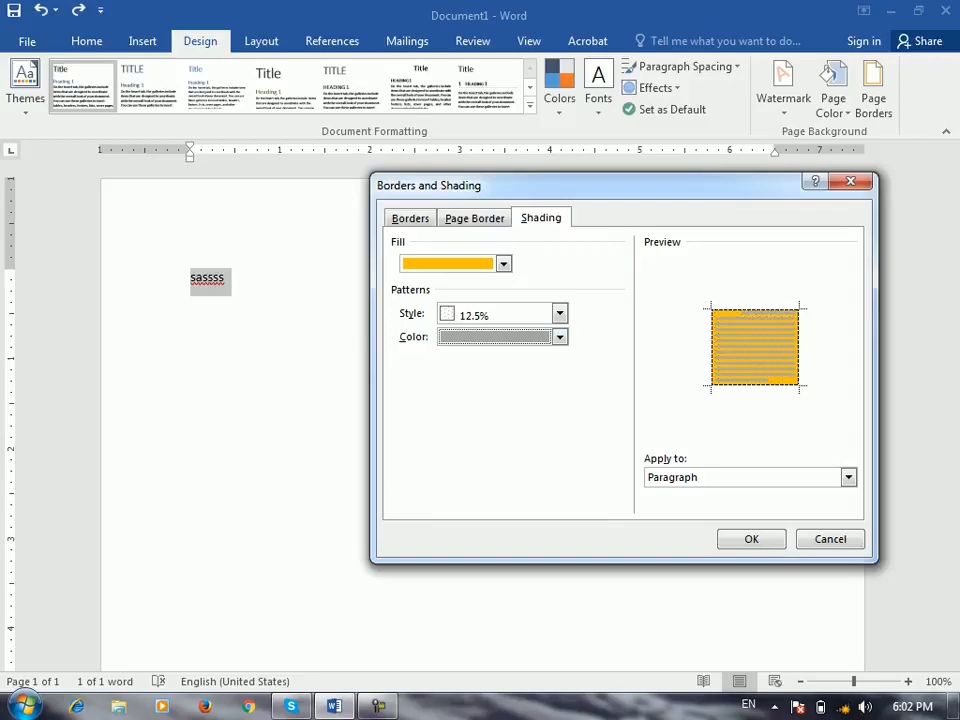
key(ctrl+Tab)
key(Return)
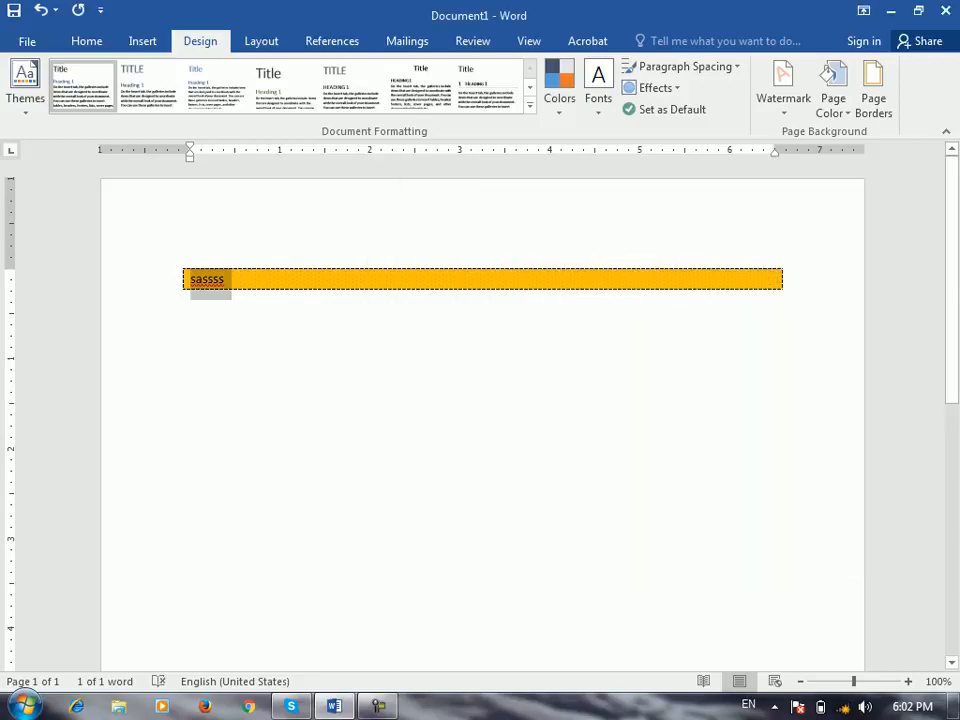
key(ctrl+z)
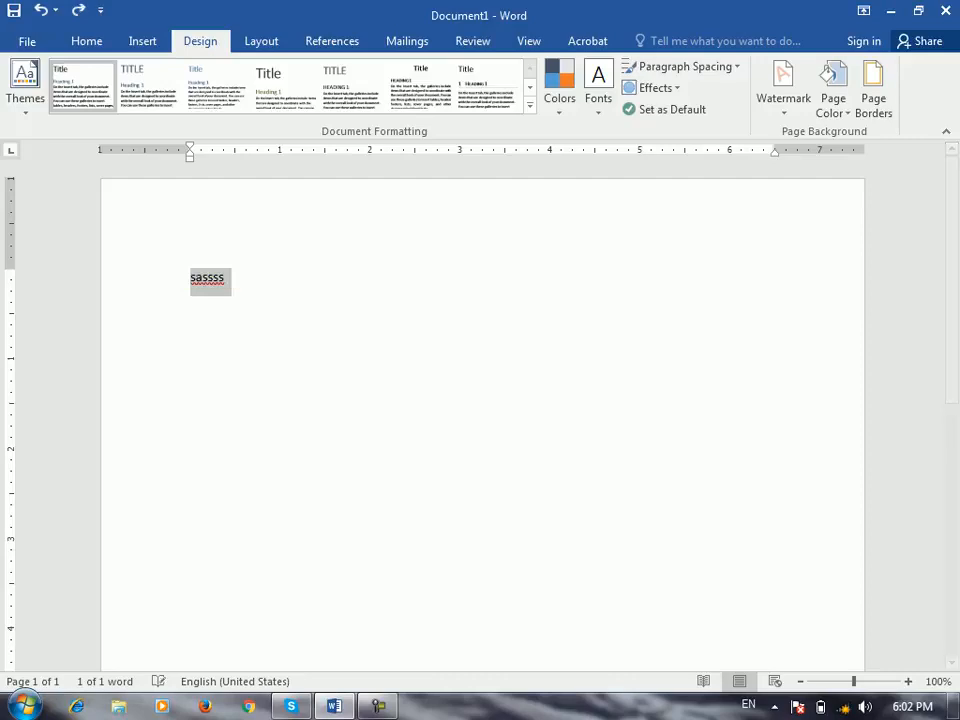
- Review the page border, paragraph border and shading settings, leaving them without applying anything
key(alt+d)
key(p)
key(b)
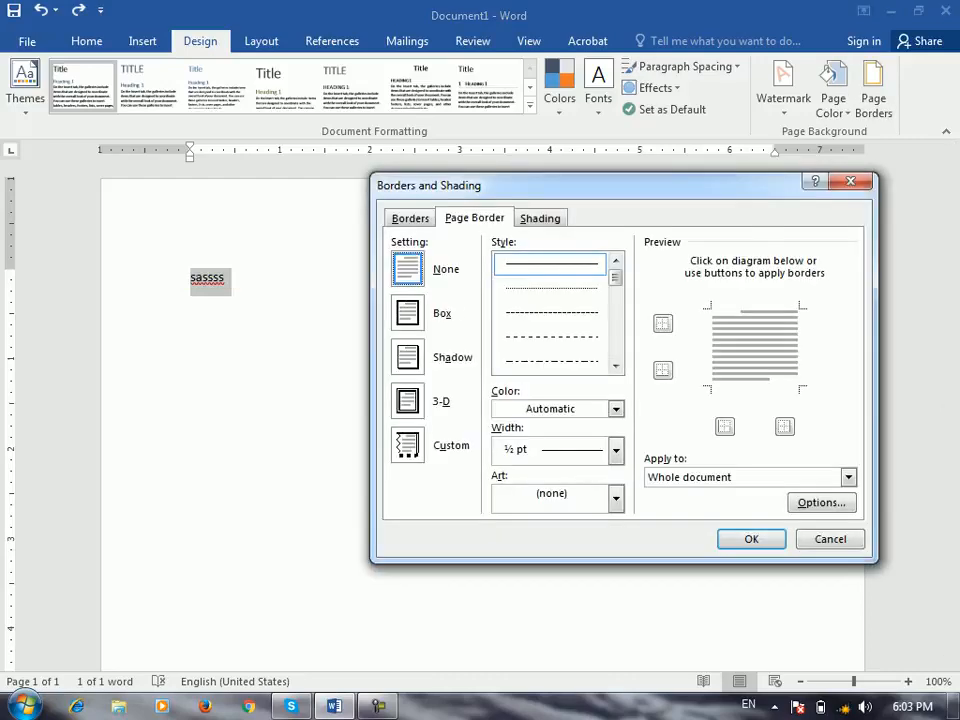
key(ctrl+shift+Tab)
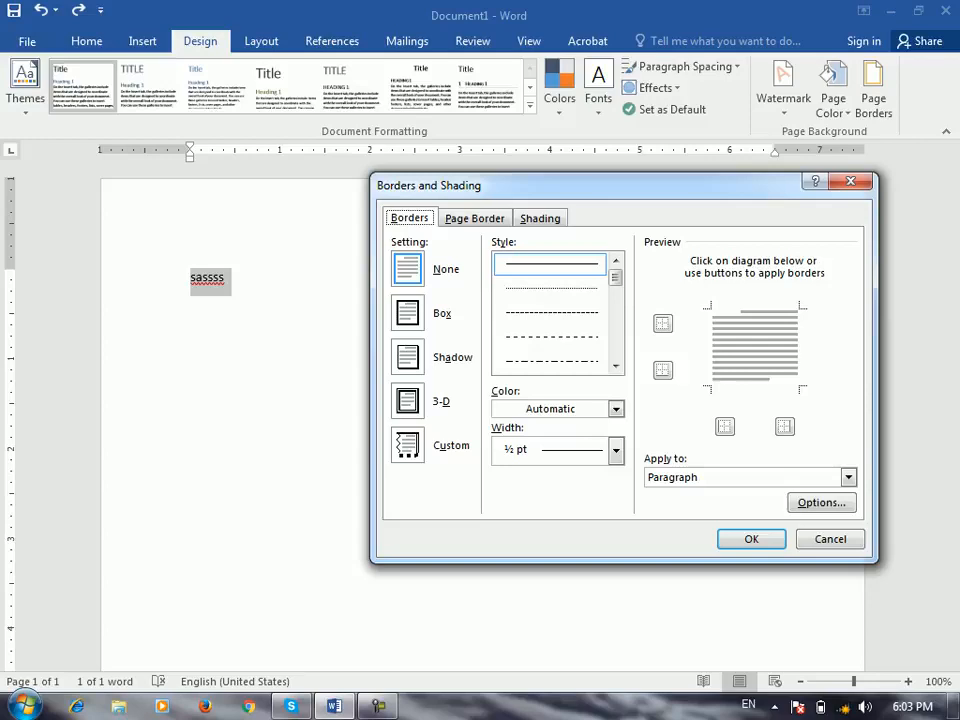
key(ctrl+shift+Tab)
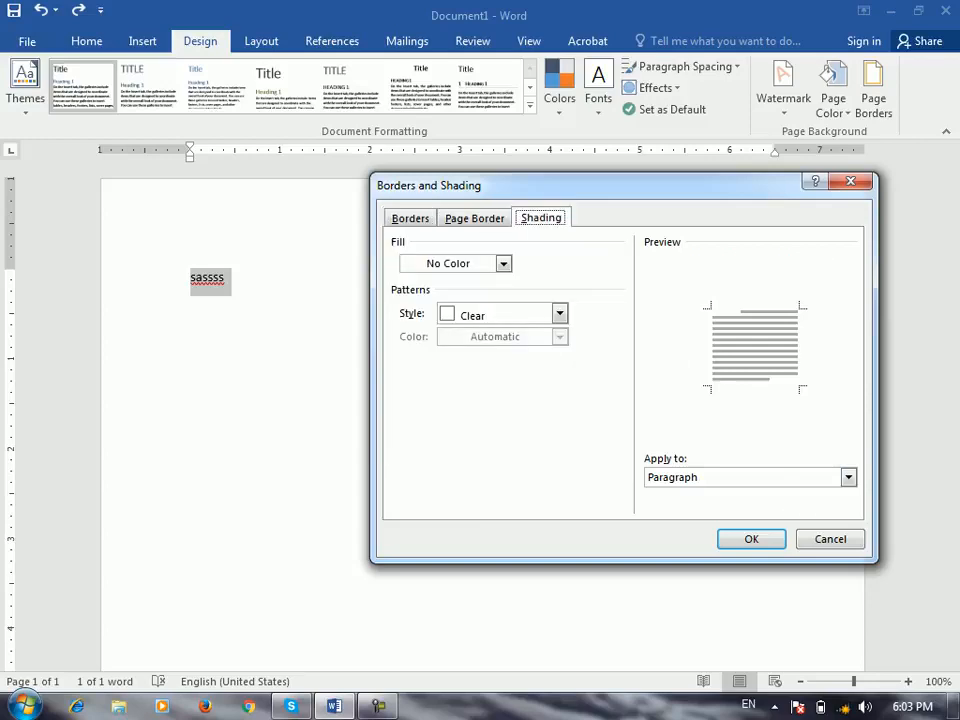
key(Escape)
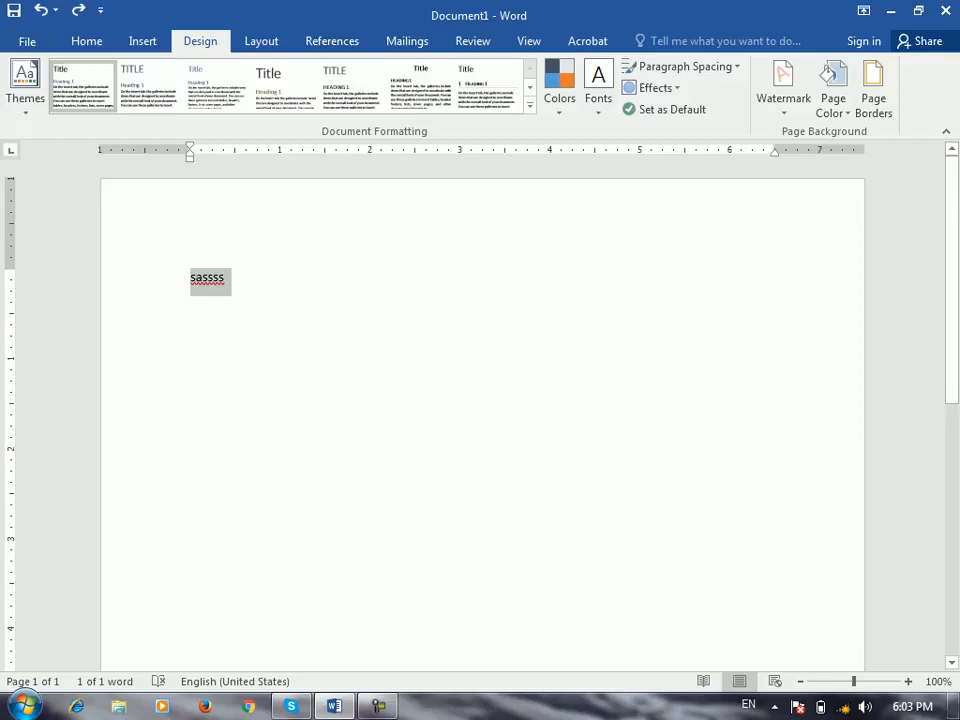
- Examine the print settings with the document preview and the preset page margin options
click(261, 41)
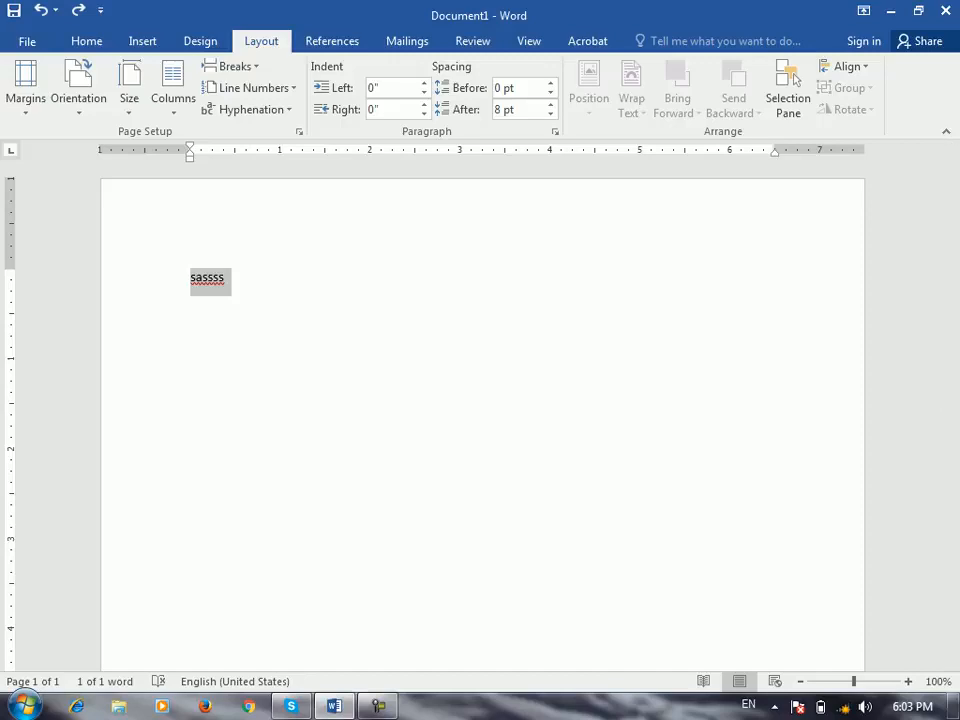
click(27, 41)
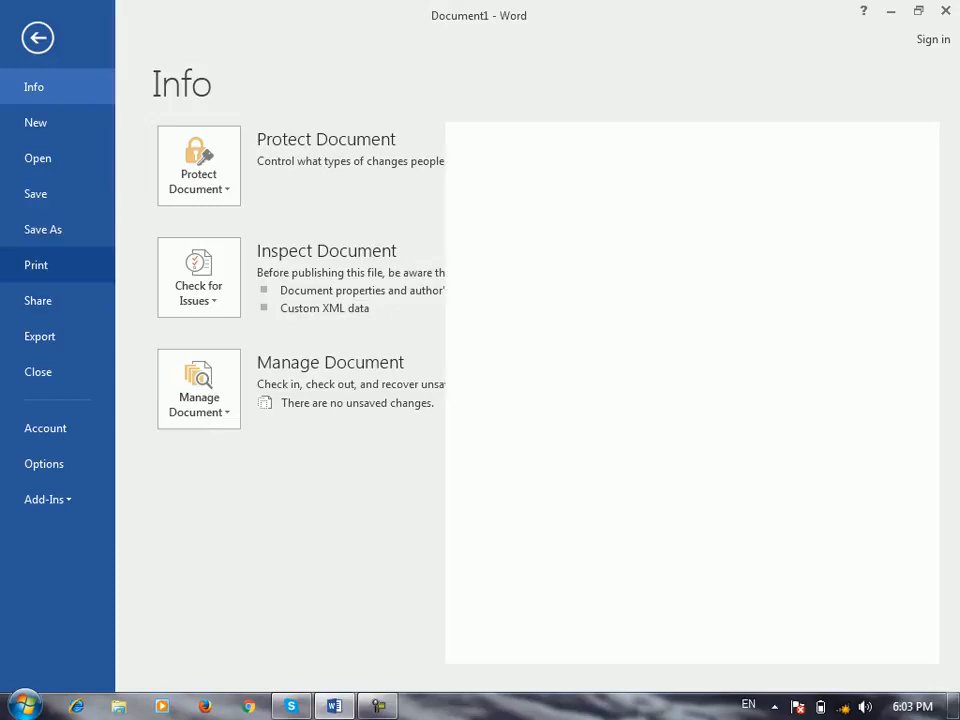
click(36, 265)
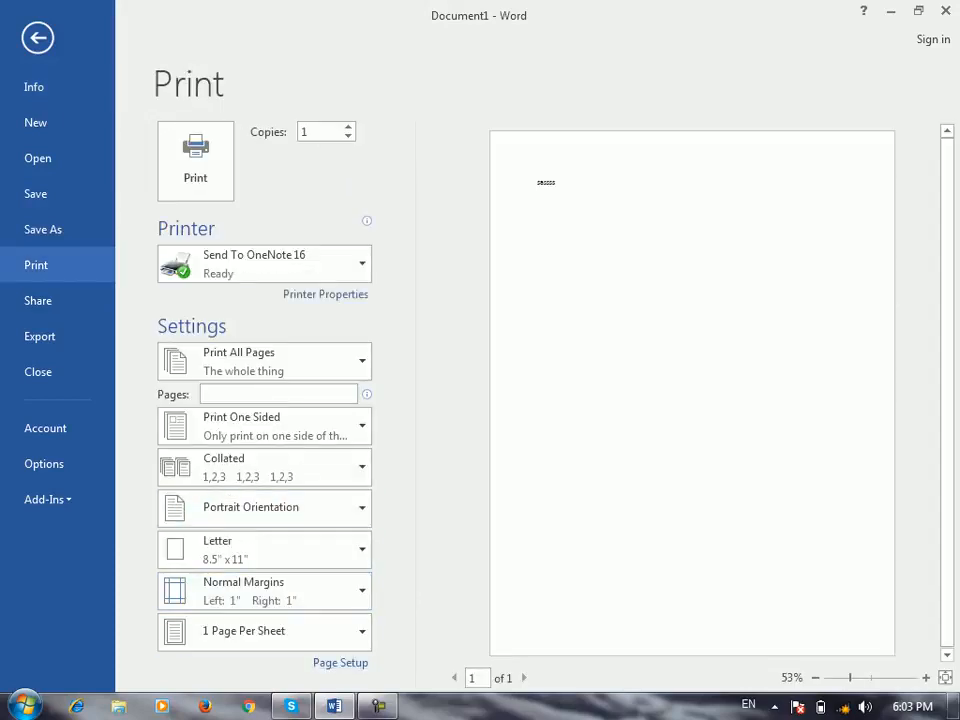
click(37, 38)
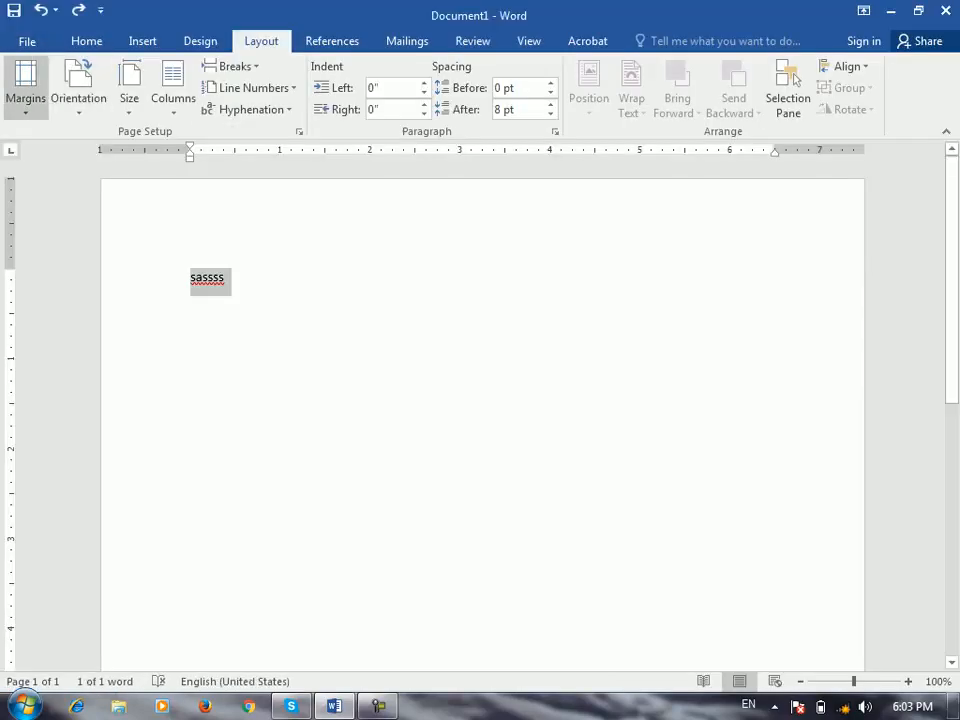
click(26, 90)
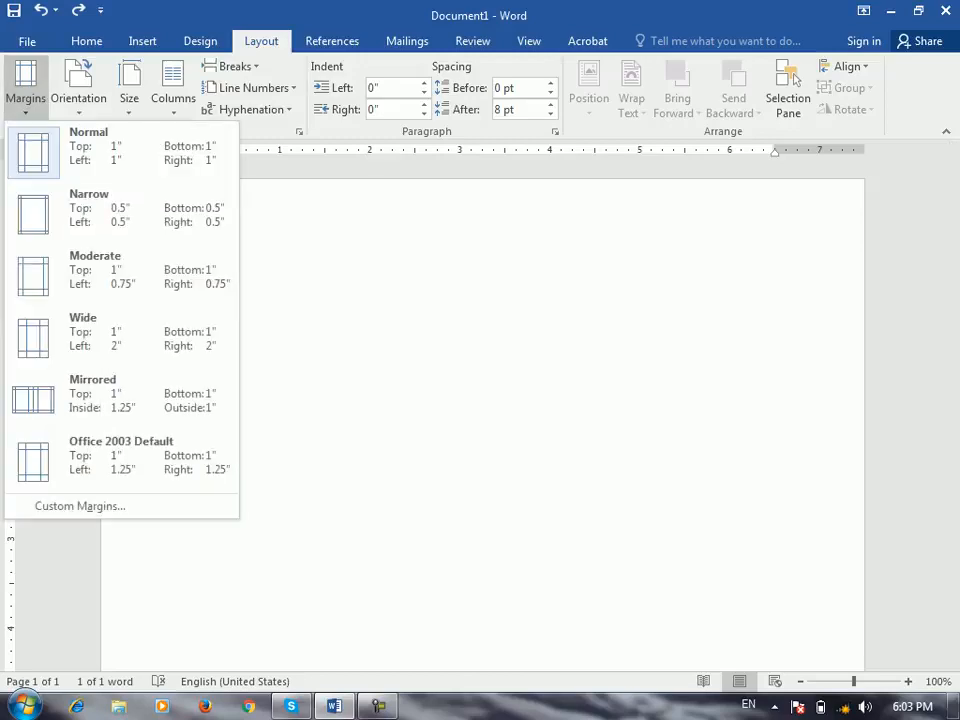
key(Escape)
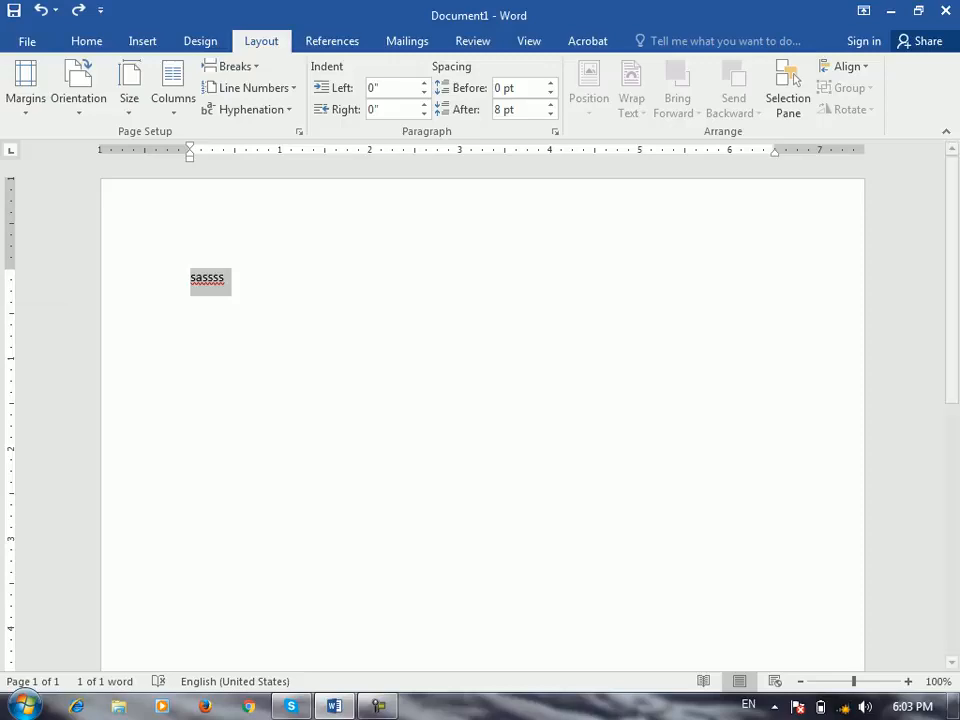
- Apply the Narrow margin preset, 0.5" on all sides, to the page
scroll(480, 410, down, 8)
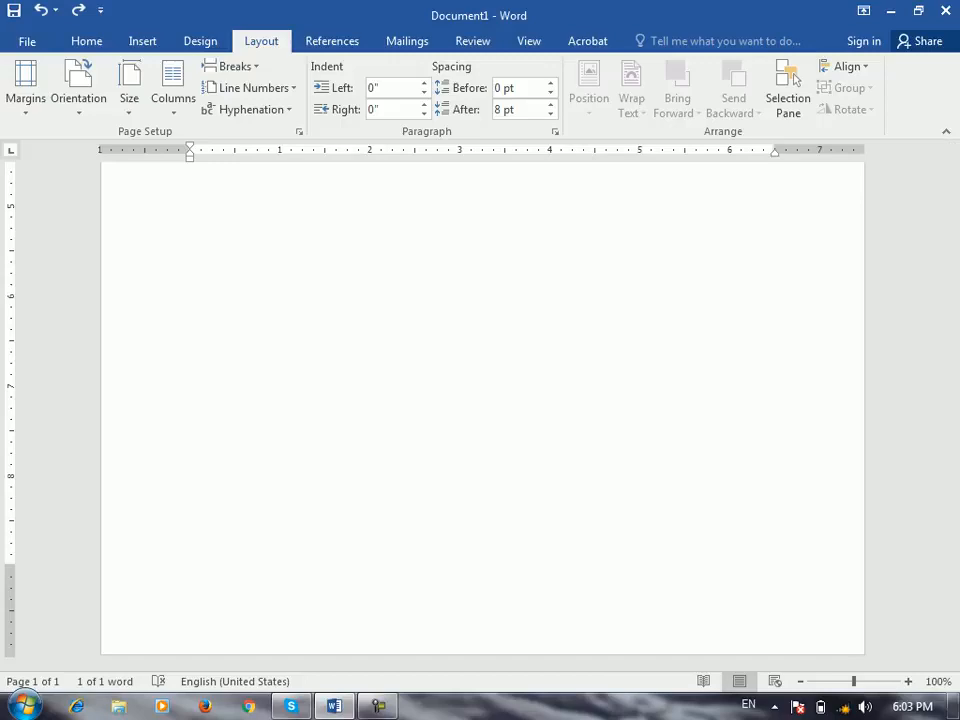
scroll(480, 410, up, 8)
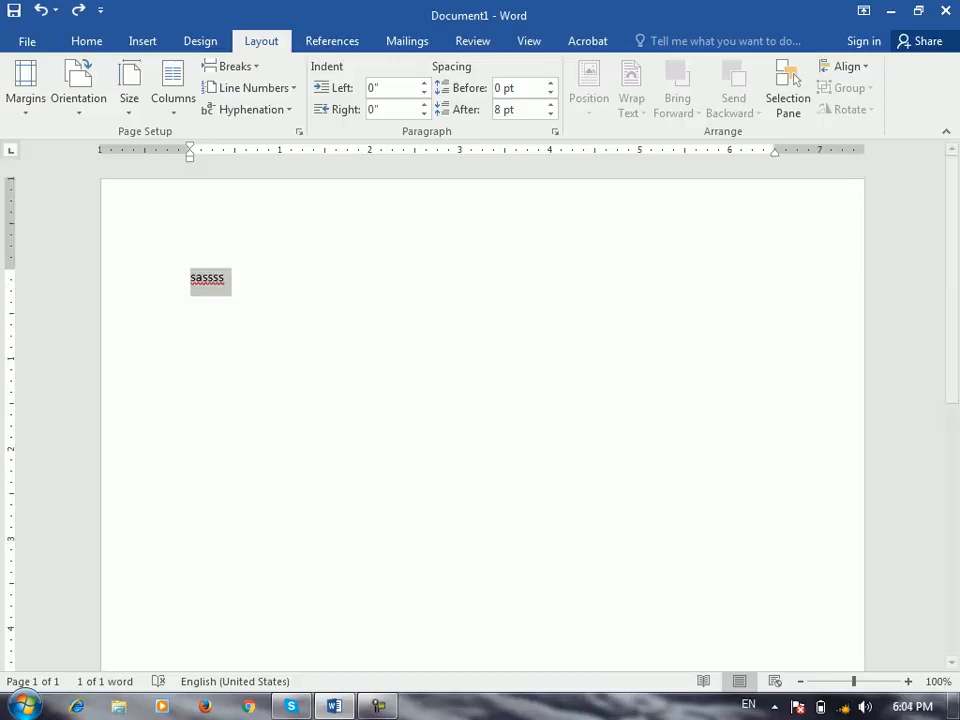
click(25, 88)
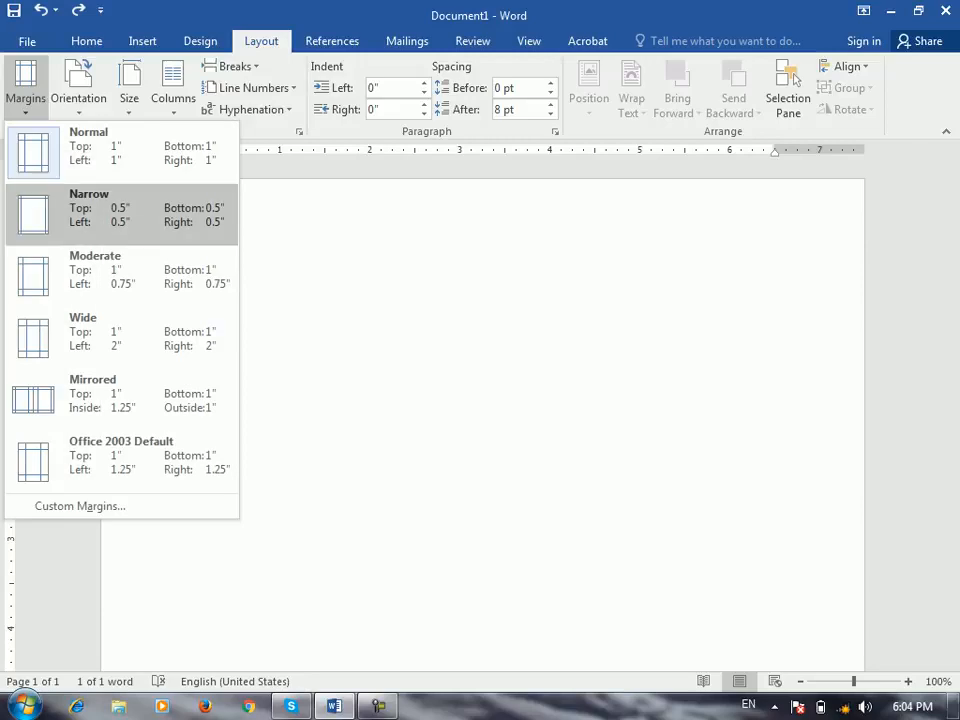
key(Escape)
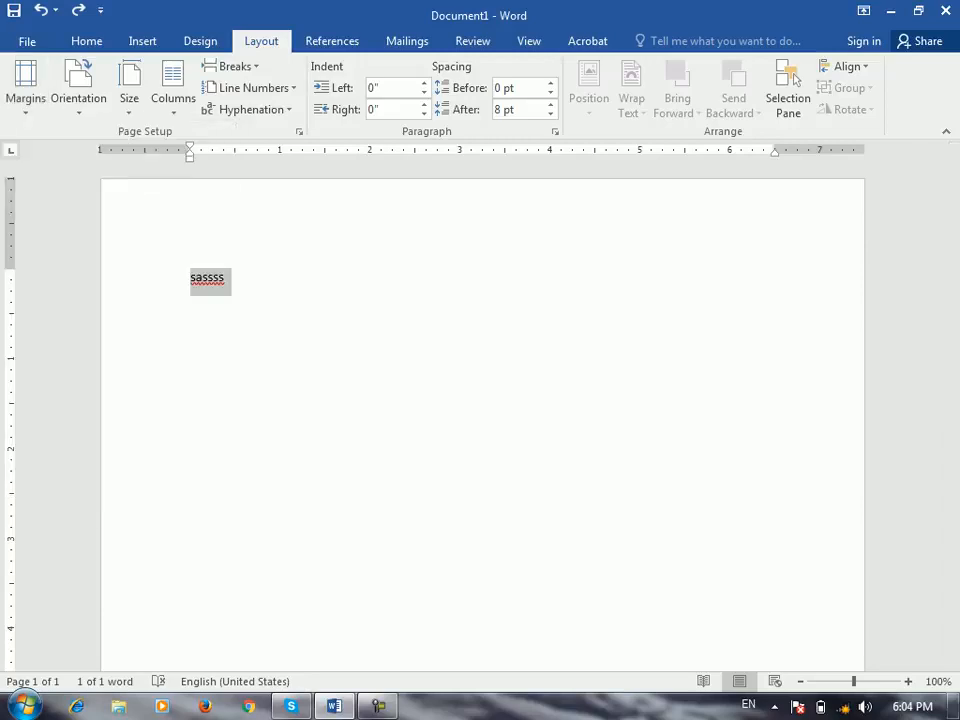
click(25, 88)
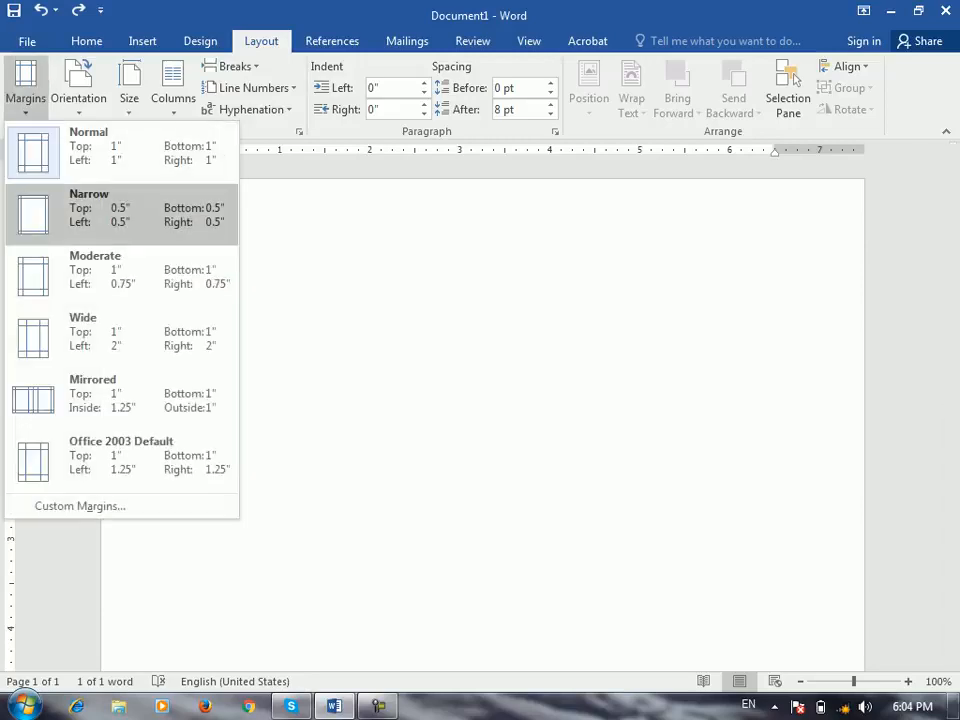
click(60, 210)
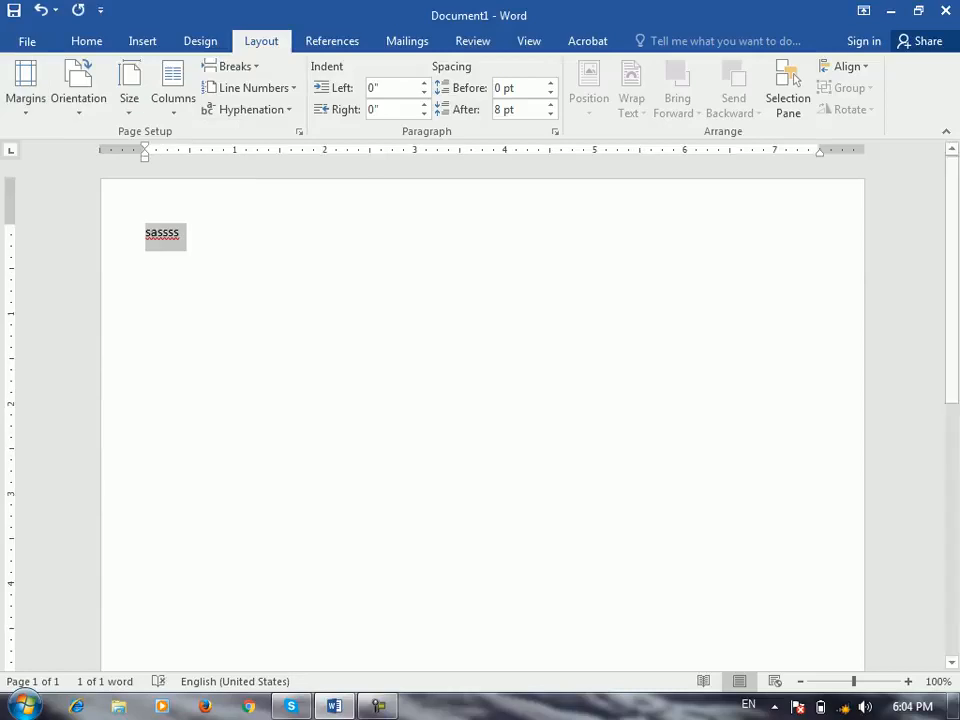
click(25, 88)
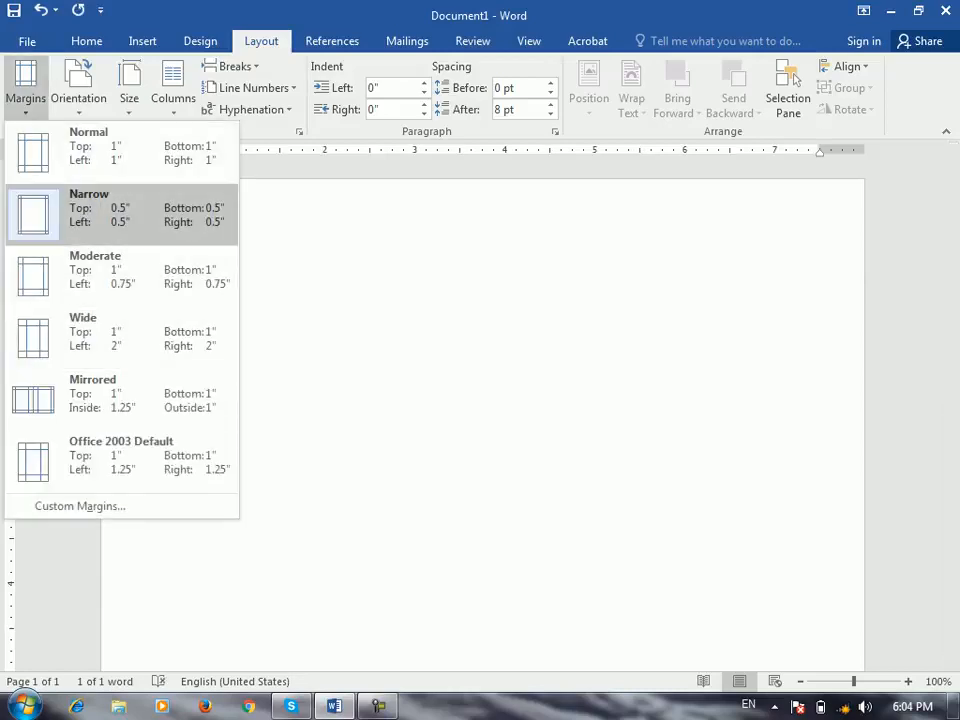
click(60, 208)
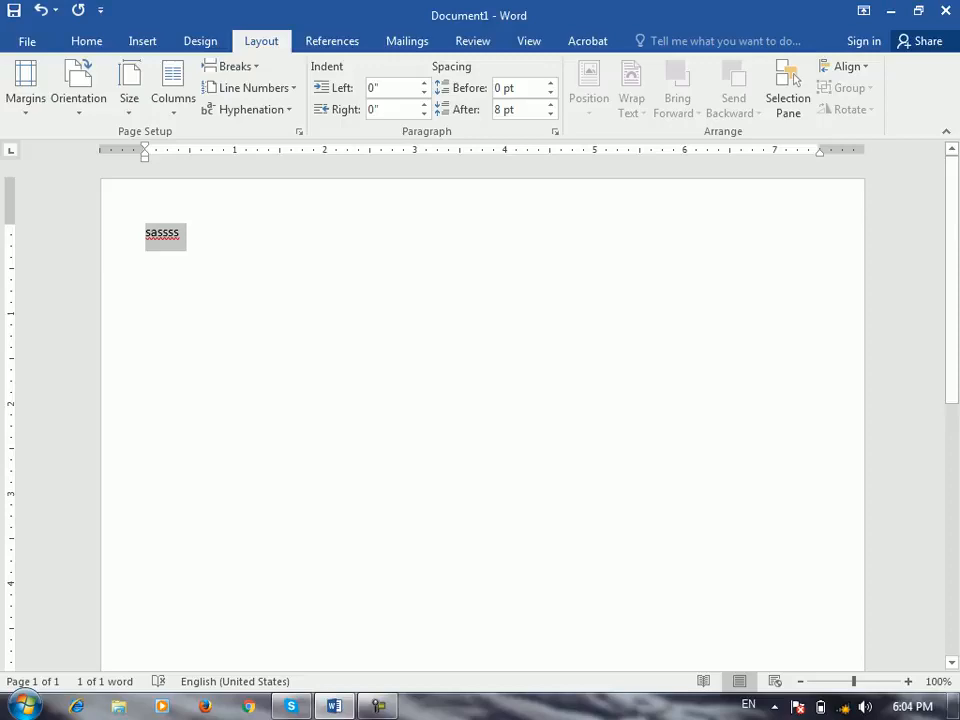
- Examine the custom margin settings in the page setup, leaving the values as they are
click(25, 88)
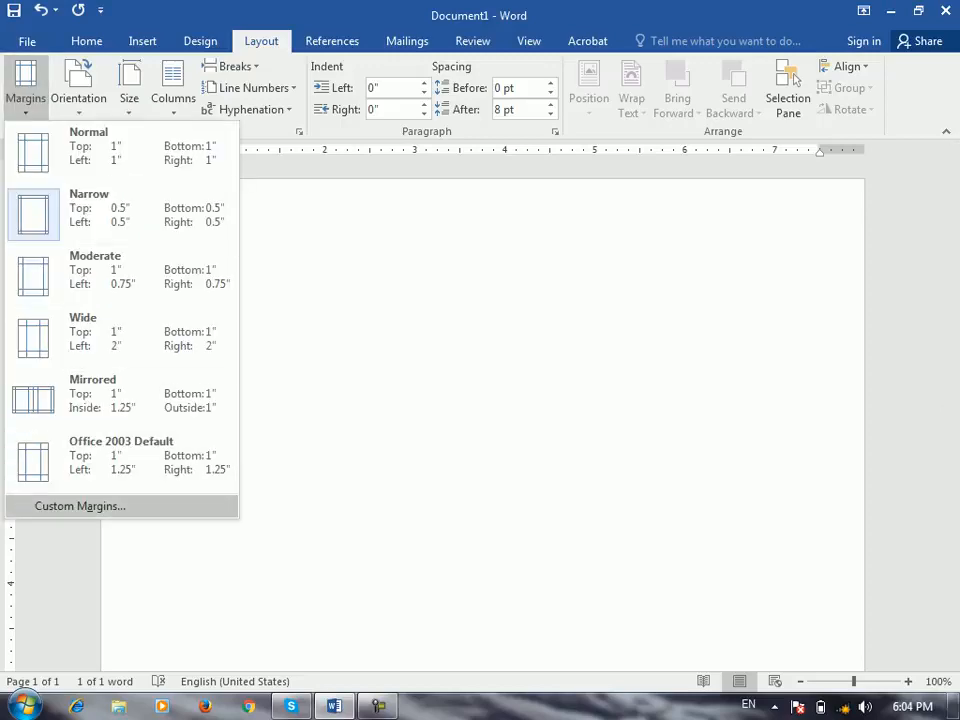
click(80, 506)
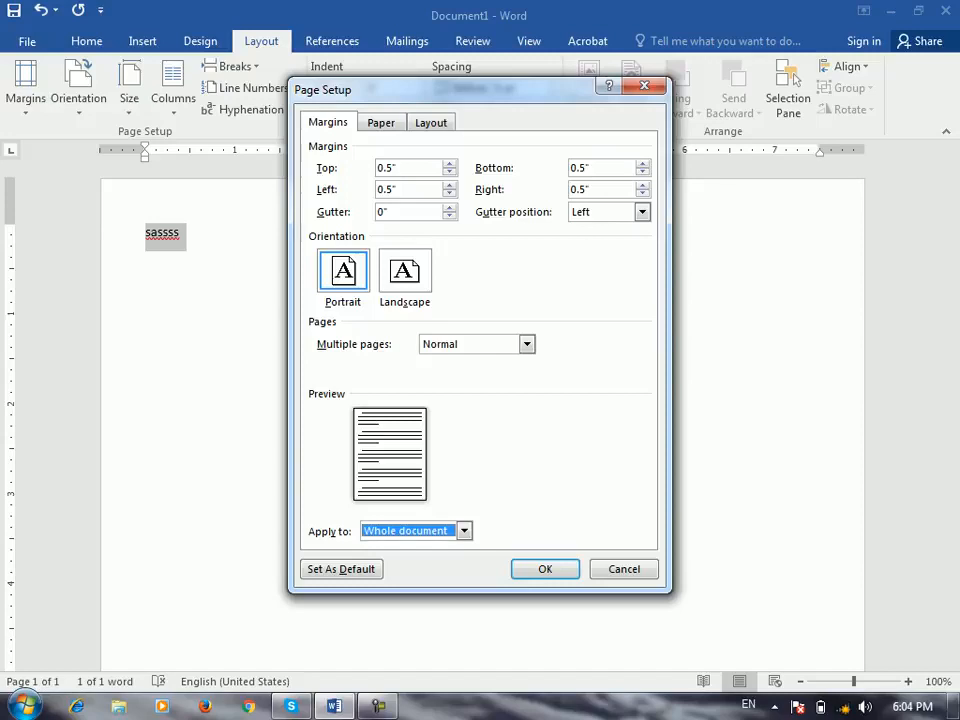
key(Return)
- Apply the Normal margin preset and slightly reduce the page's top margin
key(Return)
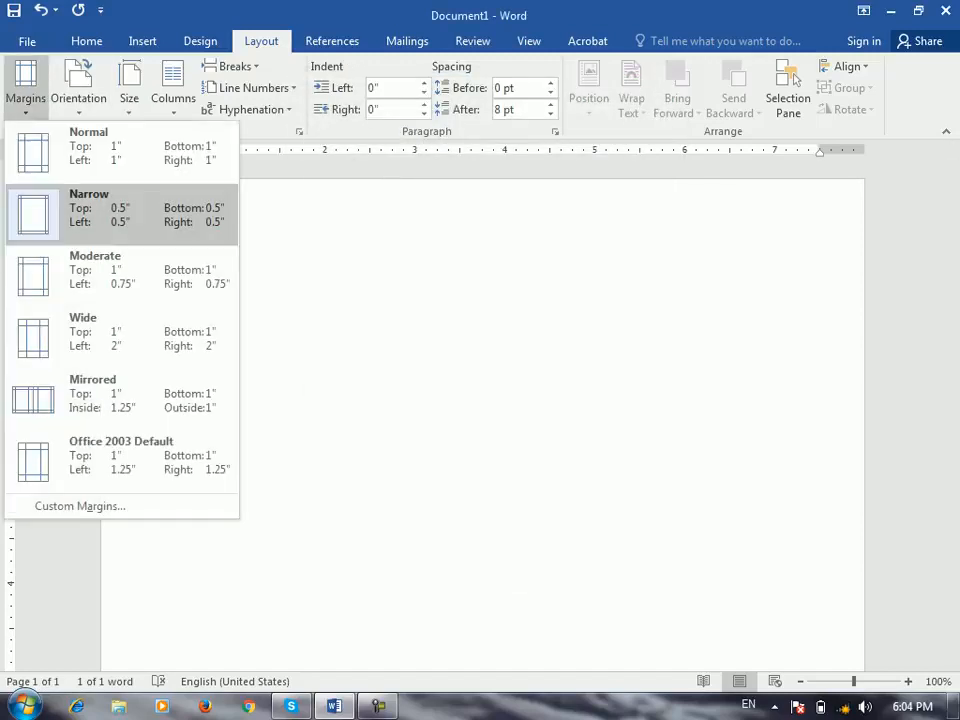
key(Up)
key(Return)
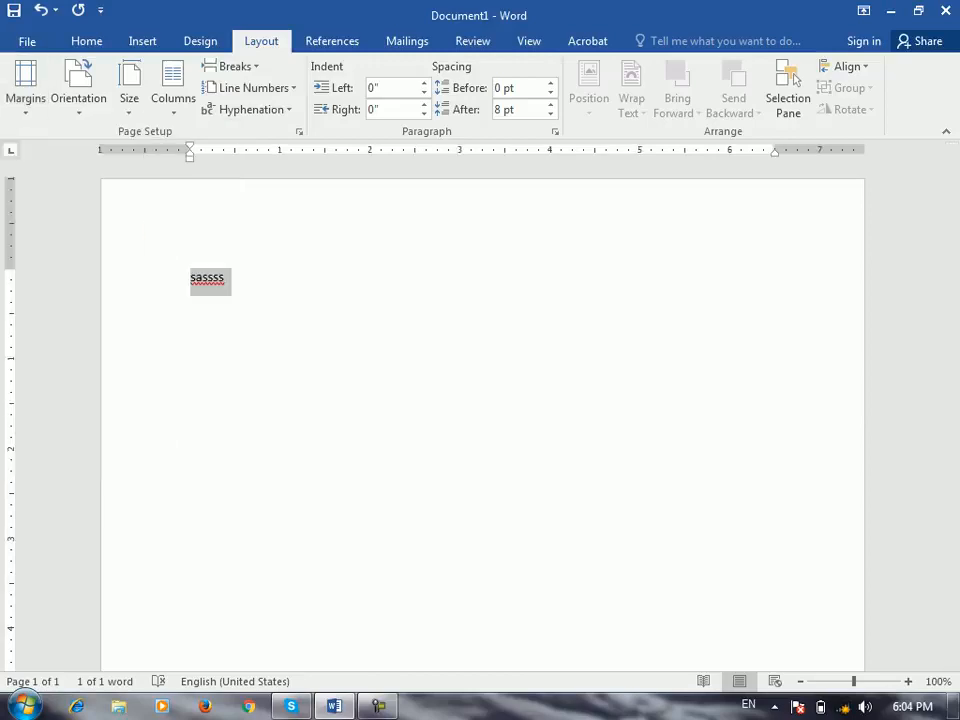
mouse_move(10, 268)
mouse_down()
mouse_move(10, 327)
mouse_move(10, 197)
mouse_move(10, 281)
mouse_move(10, 253)
mouse_up()
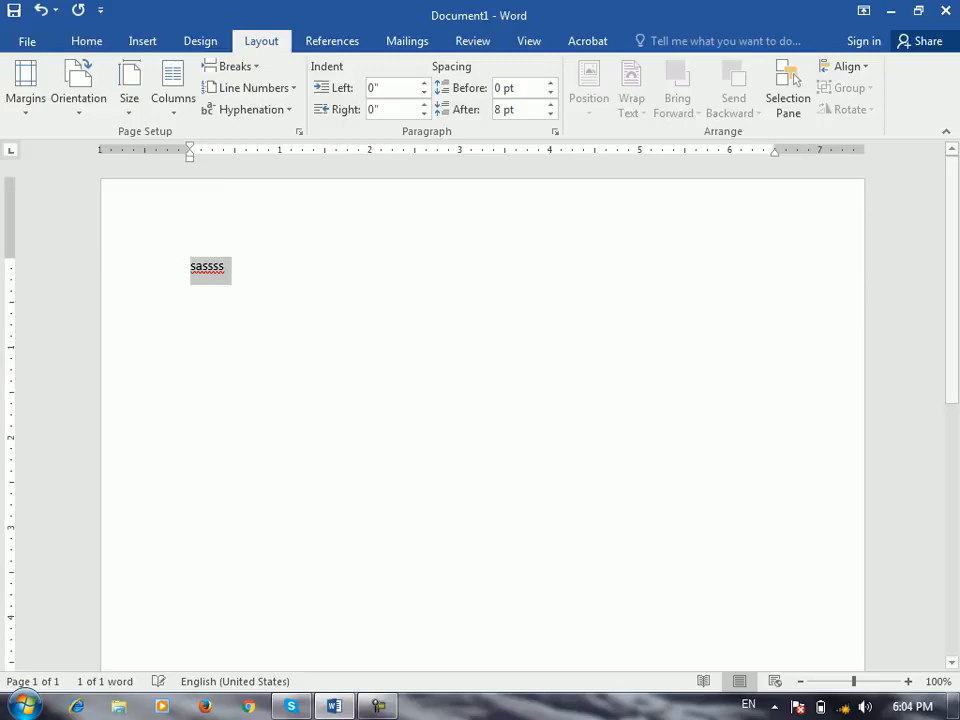
mouse_move(775, 149)
mouse_down()
mouse_move(724, 149)
mouse_move(775, 149)
mouse_up()
- Try landscape page orientation and return the page to portrait
click(78, 90)
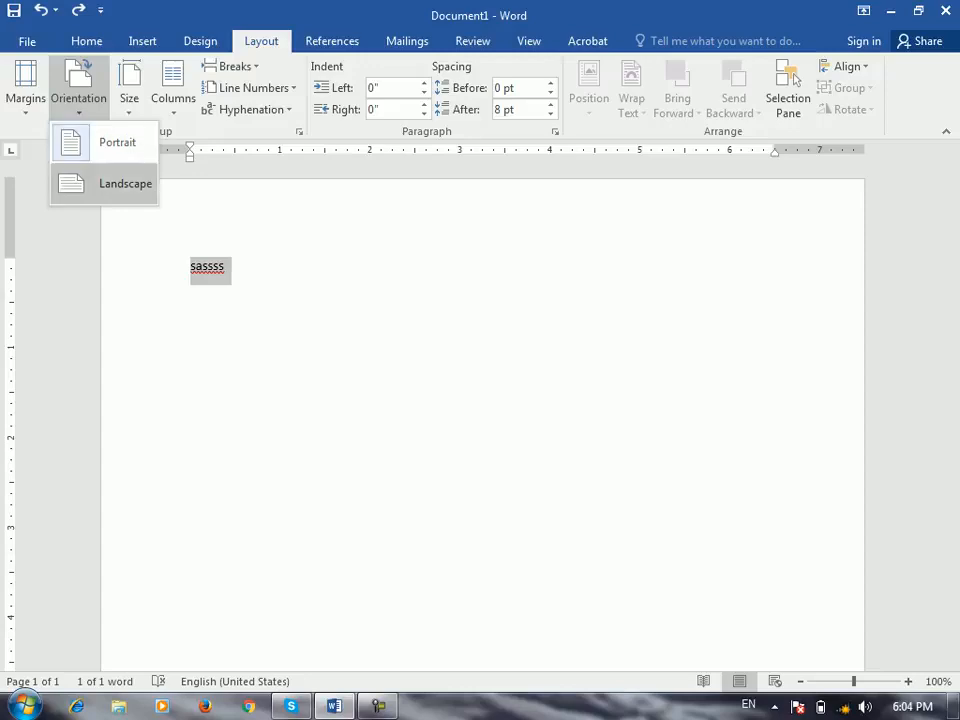
click(118, 183)
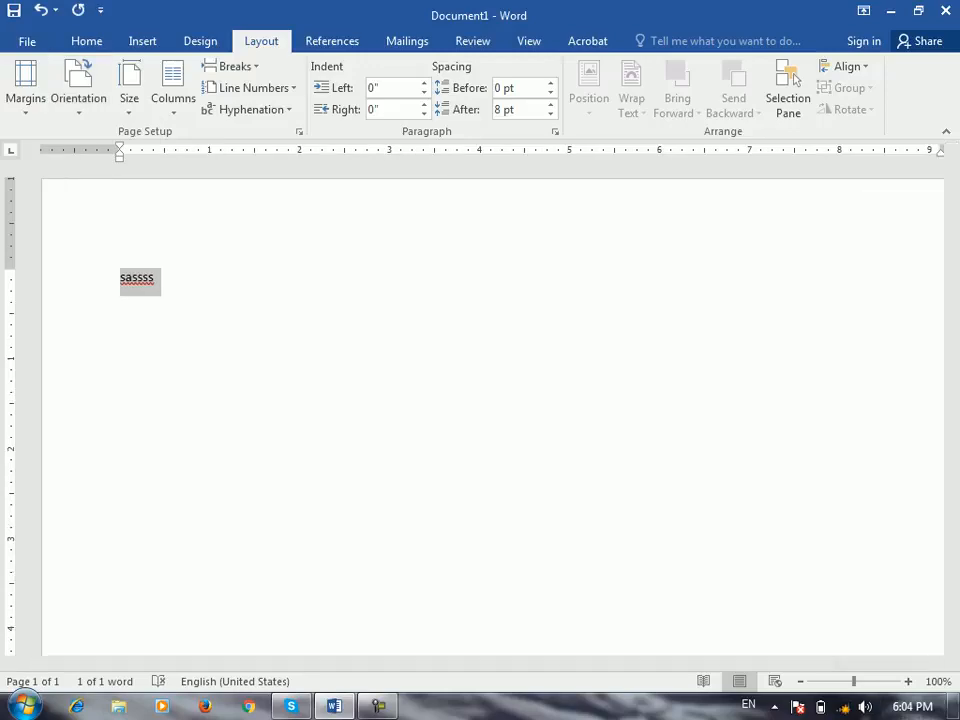
scroll(640, 510, down, 3)
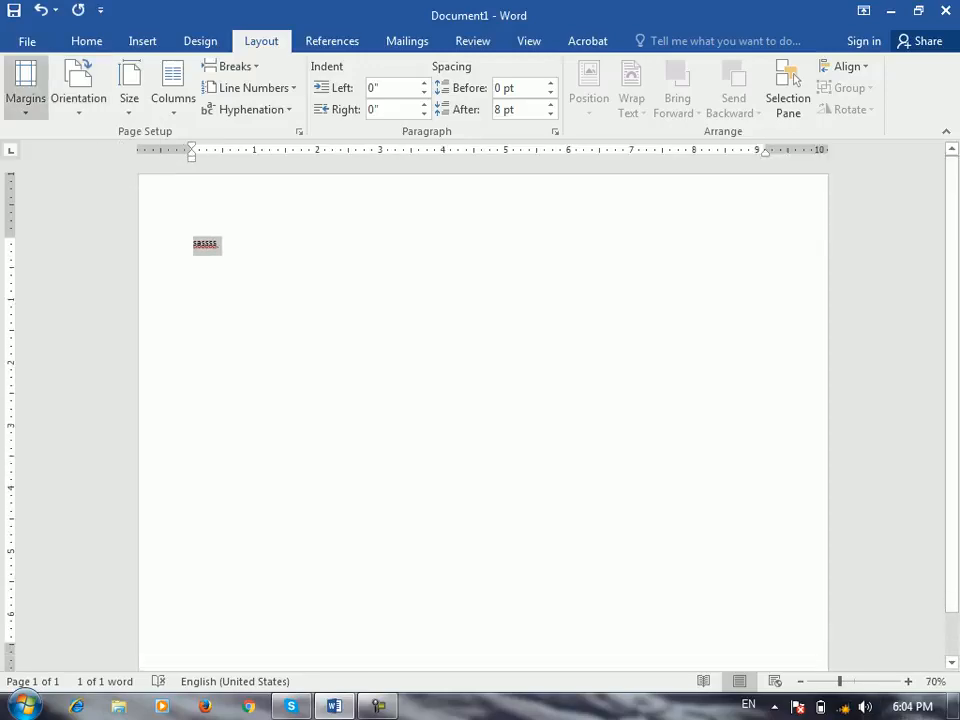
click(78, 90)
click(107, 141)
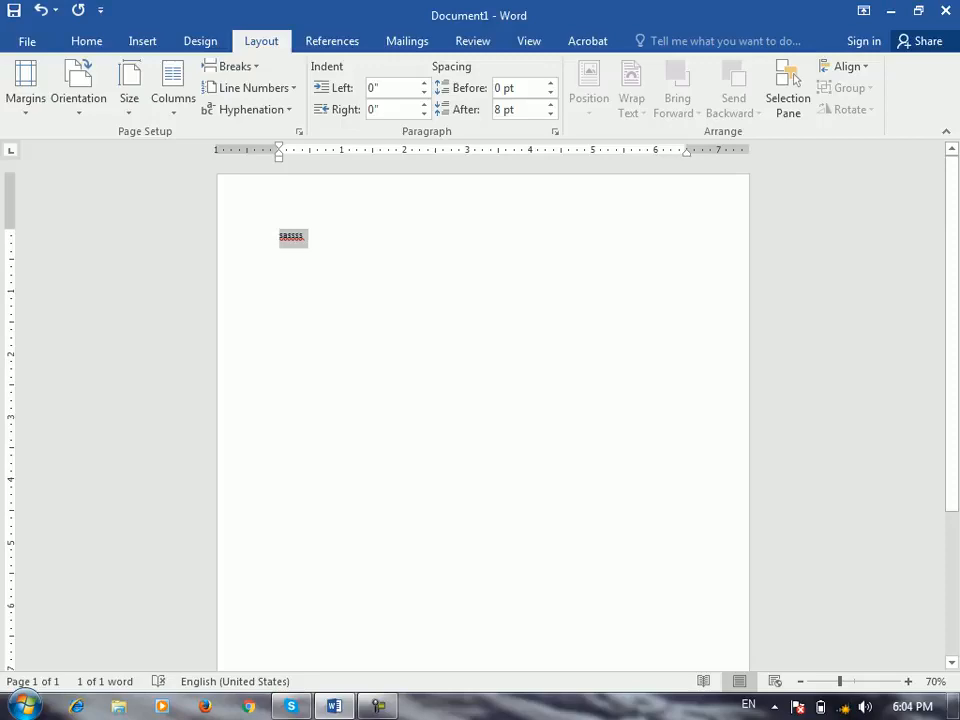
- Set the paper size to A4 and look over the available column layouts
click(129, 92)
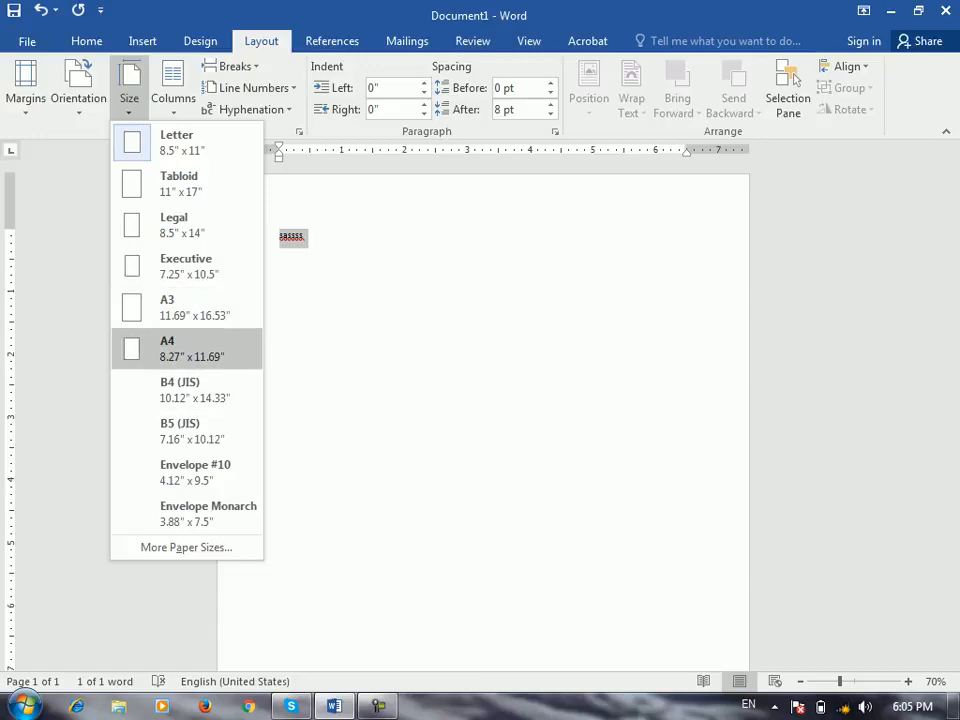
click(186, 348)
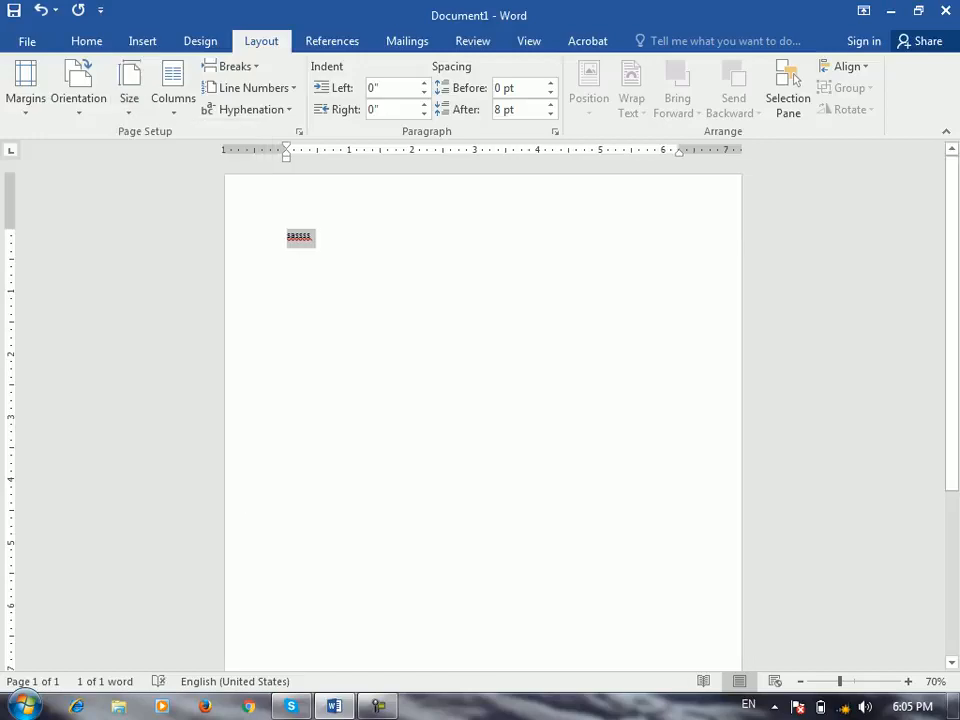
scroll(483, 420, down, 5)
scroll(483, 420, up, 5)
click(173, 90)
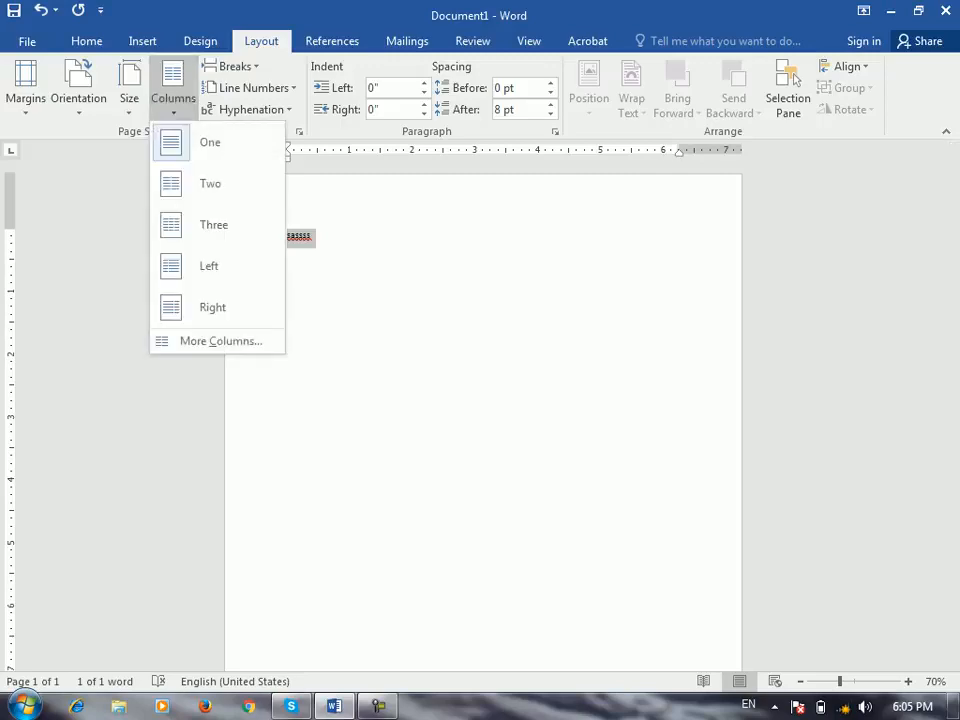
key(Escape)
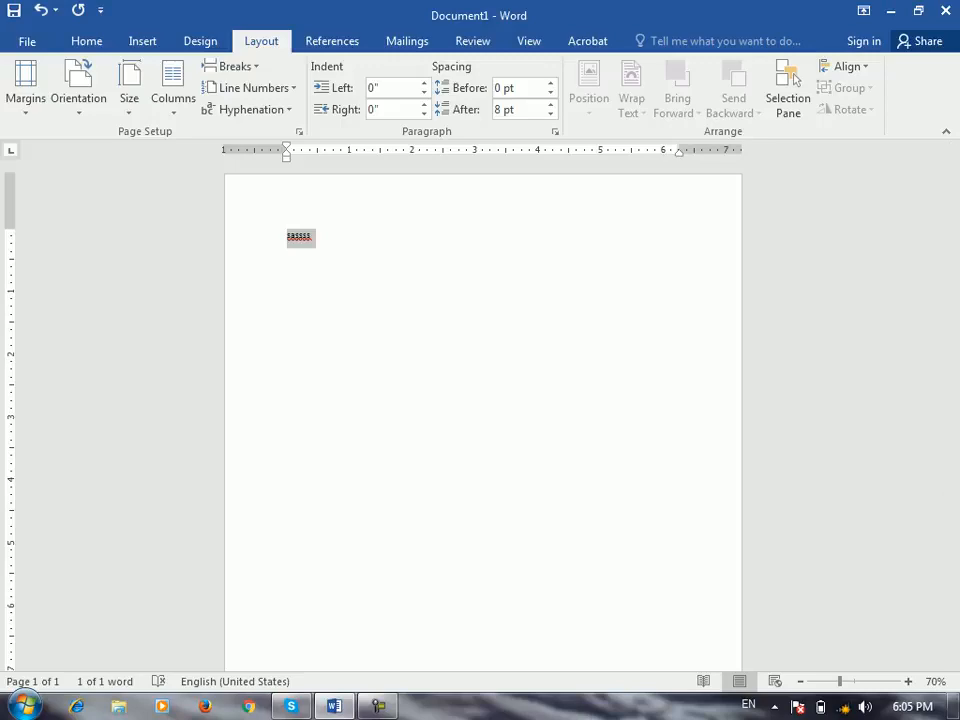
- Replace the word "sassss" with the sample text "Barya institute of information technology"
drag(840, 681, 856, 681)
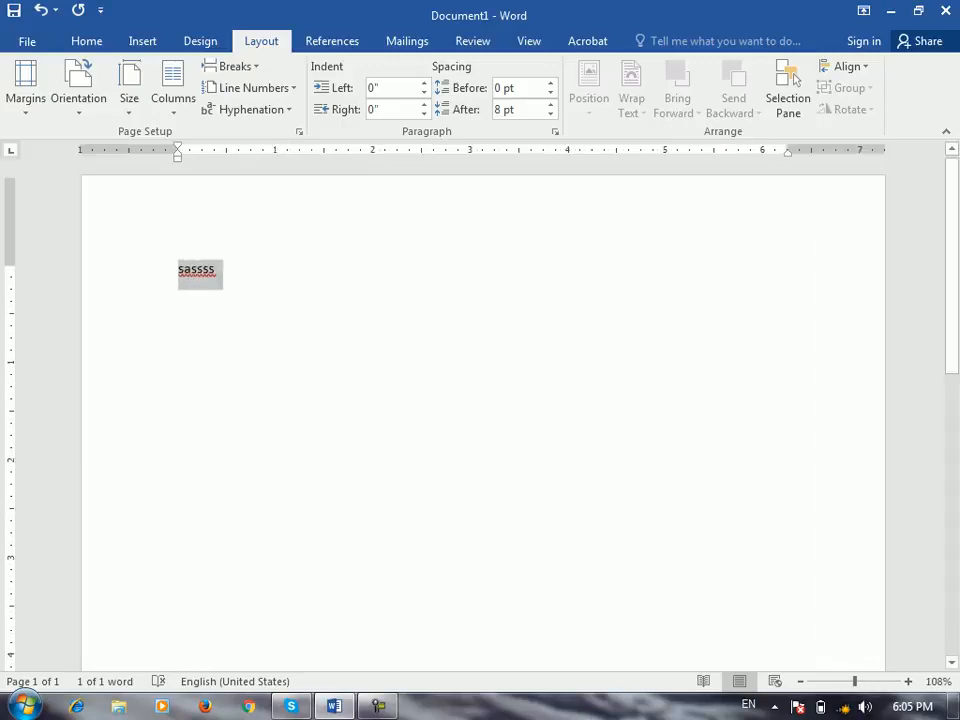
key(Right)
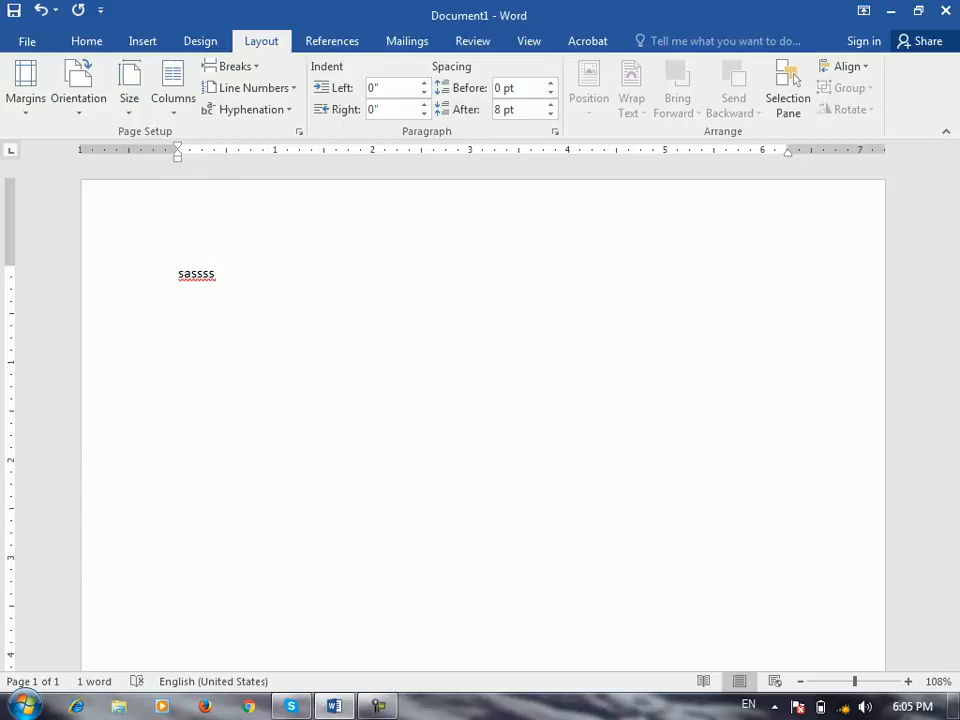
drag(214, 280, 178, 280)
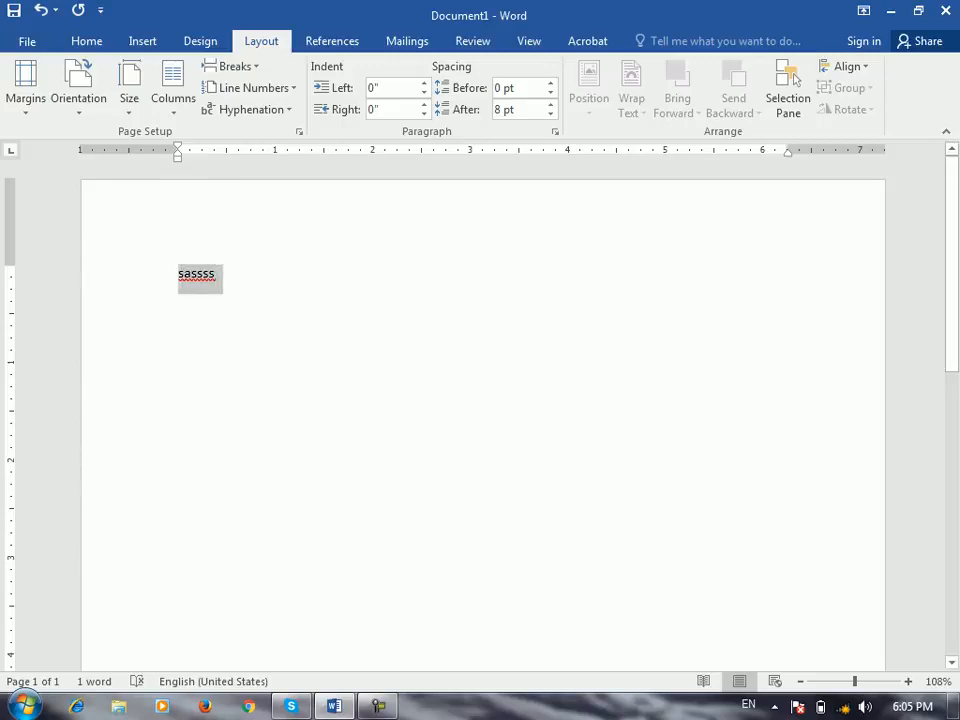
text(bara)
key(BackSpace)
text(ya)
key(Return)
key(BackSpace)
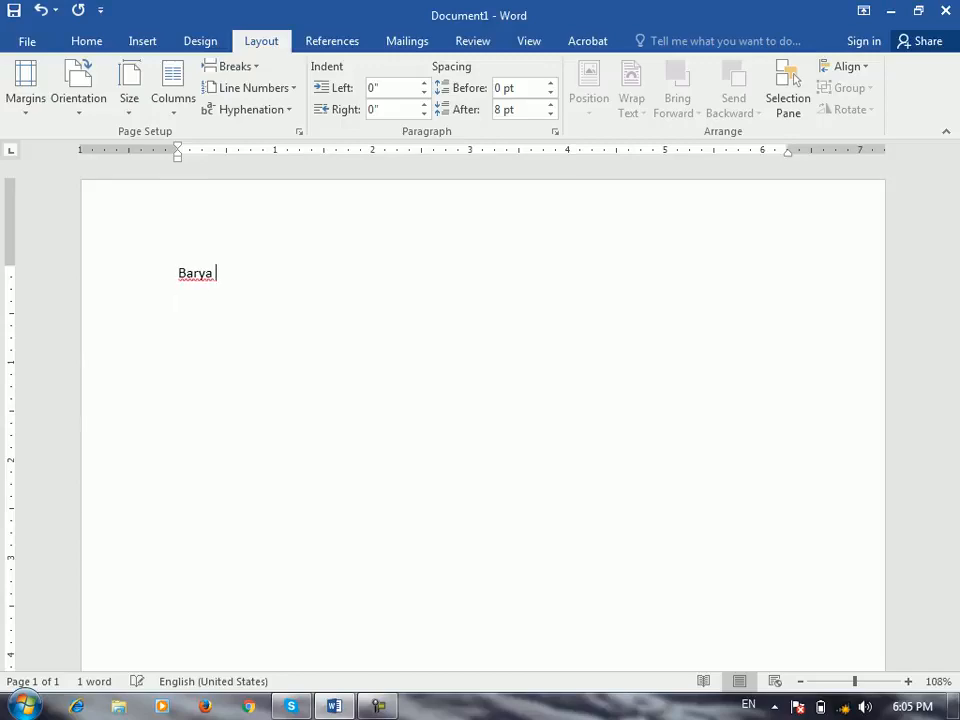
text(institute )
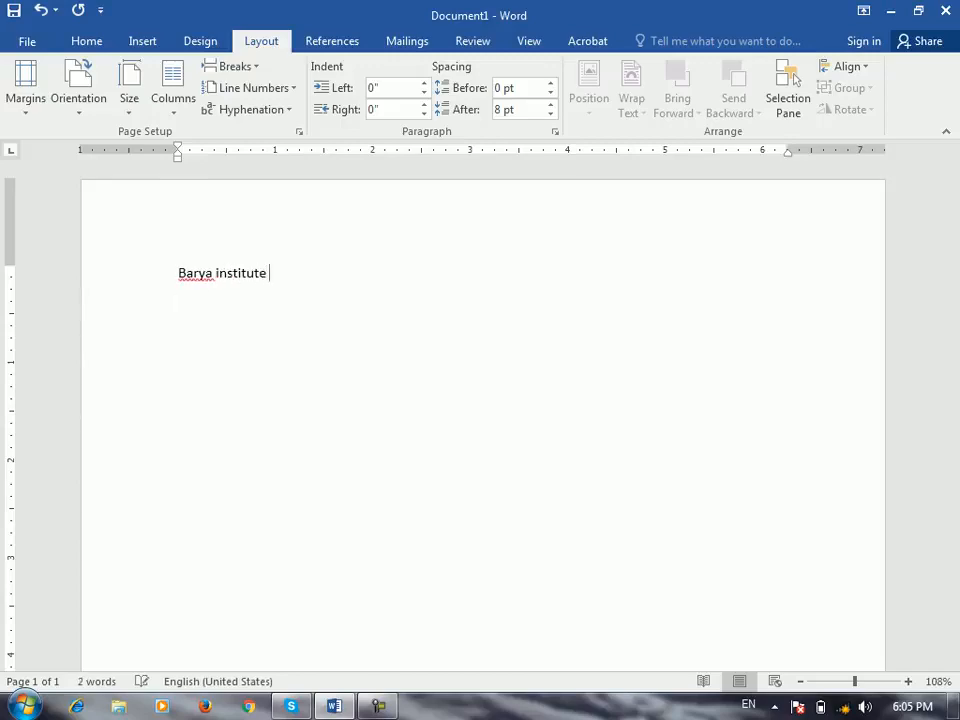
text(of information technology)
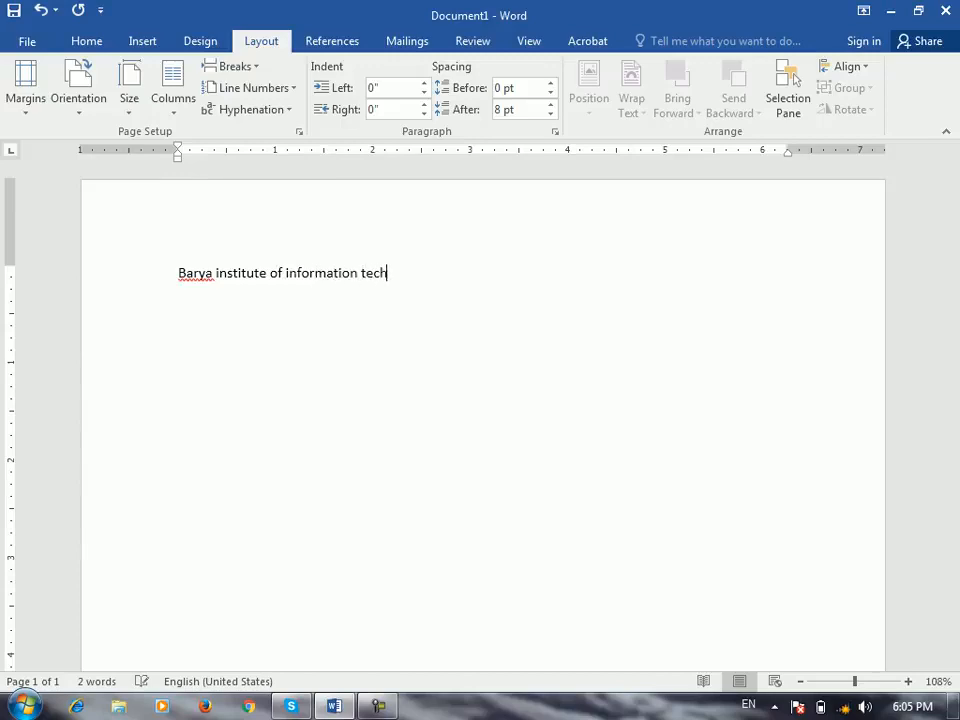
- Copy the sample phrase and paste it repeatedly after itself to build a paragraph several lines long
key(Home)
key(shift+End)
key(ctrl+c)
key(End)
key(ctrl+v)
key(ctrl+v)
key(ctrl+v)
key(ctrl+v)
key(ctrl+v)
key(ctrl+v)
key(ctrl+v)
key(ctrl+v)
key(ctrl+v)
key(ctrl+v)
key(ctrl+v)
key(ctrl+v)
key(ctrl+v)
key(ctrl+v)
key(ctrl+v)
key(ctrl+v)
key(ctrl+v)
key(ctrl+v)
key(ctrl+v)
key(ctrl+v)
key(ctrl+v)
key(ctrl+v)
key(ctrl+v)
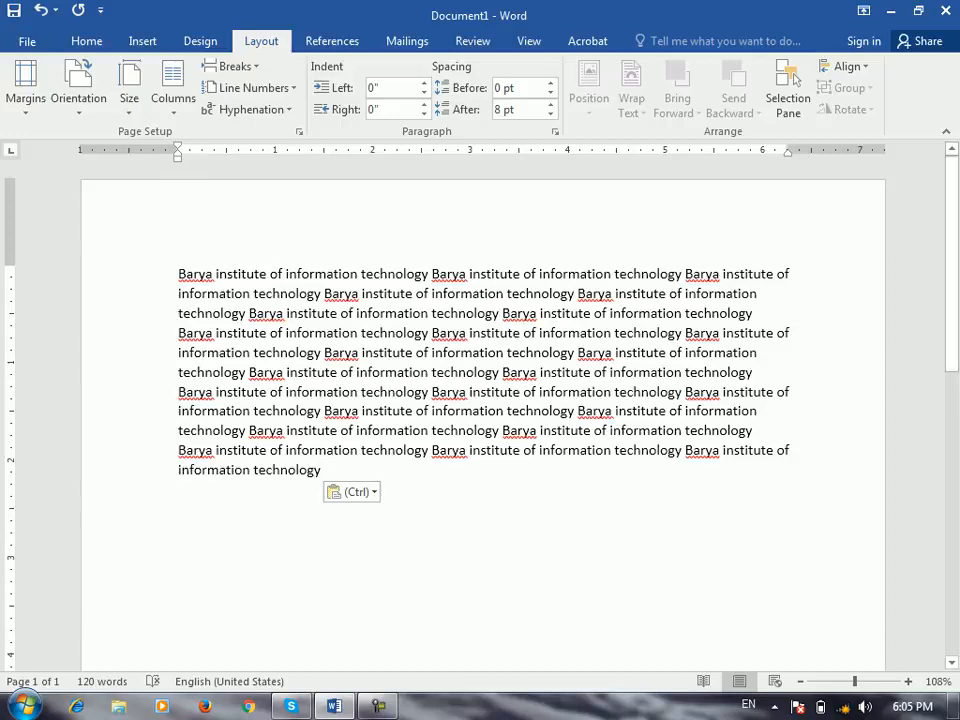
- Lay the text out in two columns and check how it flows down the page
click(173, 88)
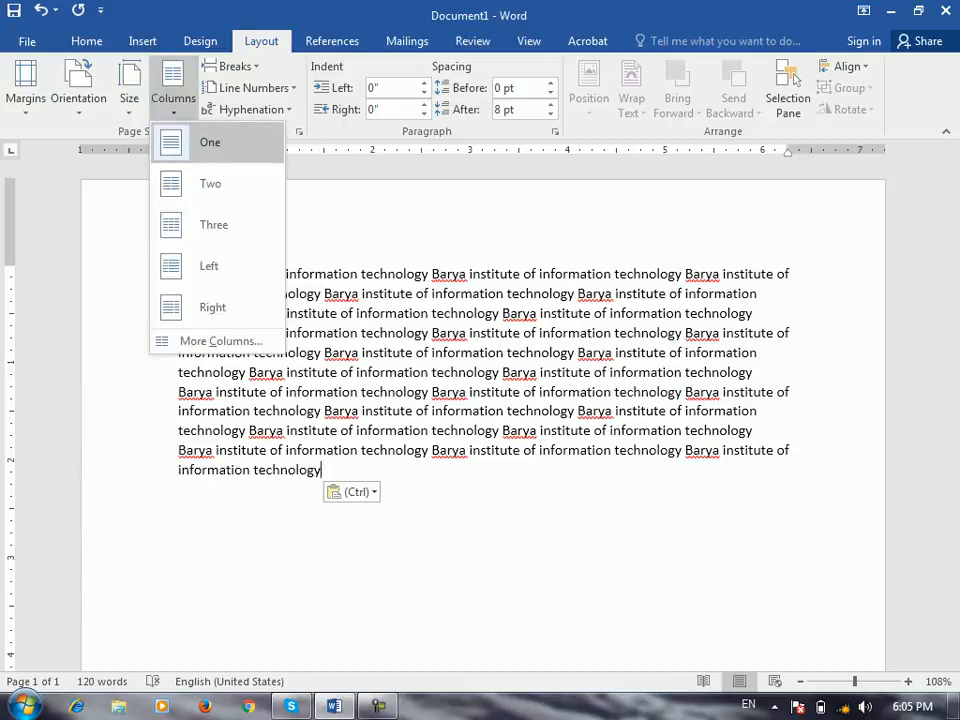
click(208, 183)
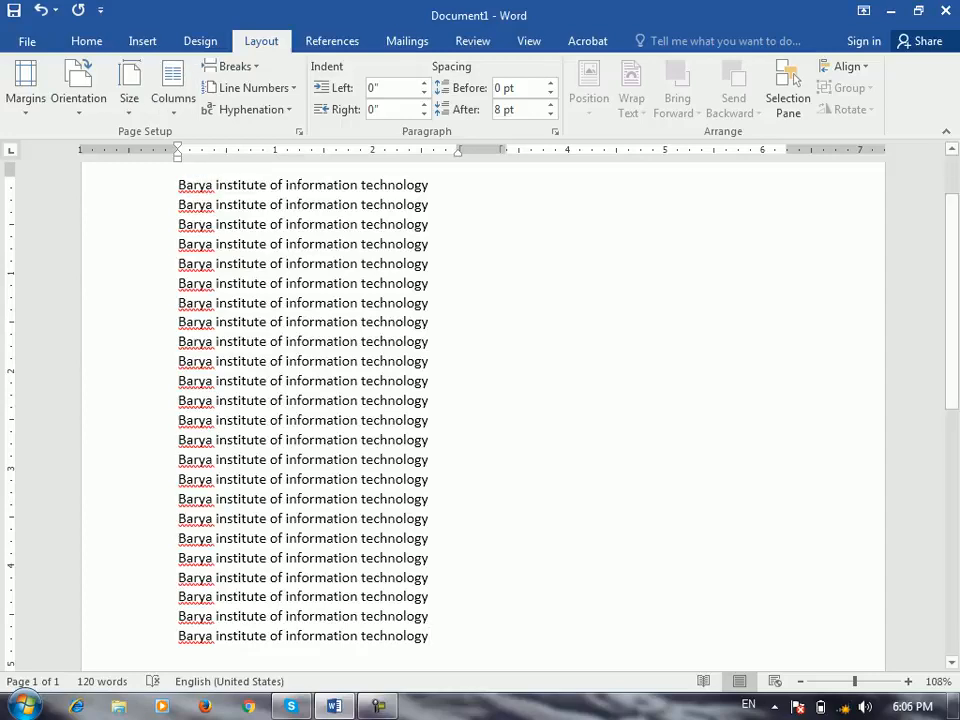
scroll(480, 400, up, 1)
scroll(480, 400, down, 10)
scroll(480, 400, up, 9)
scroll(480, 400, down, 4)
scroll(480, 400, down, 2)
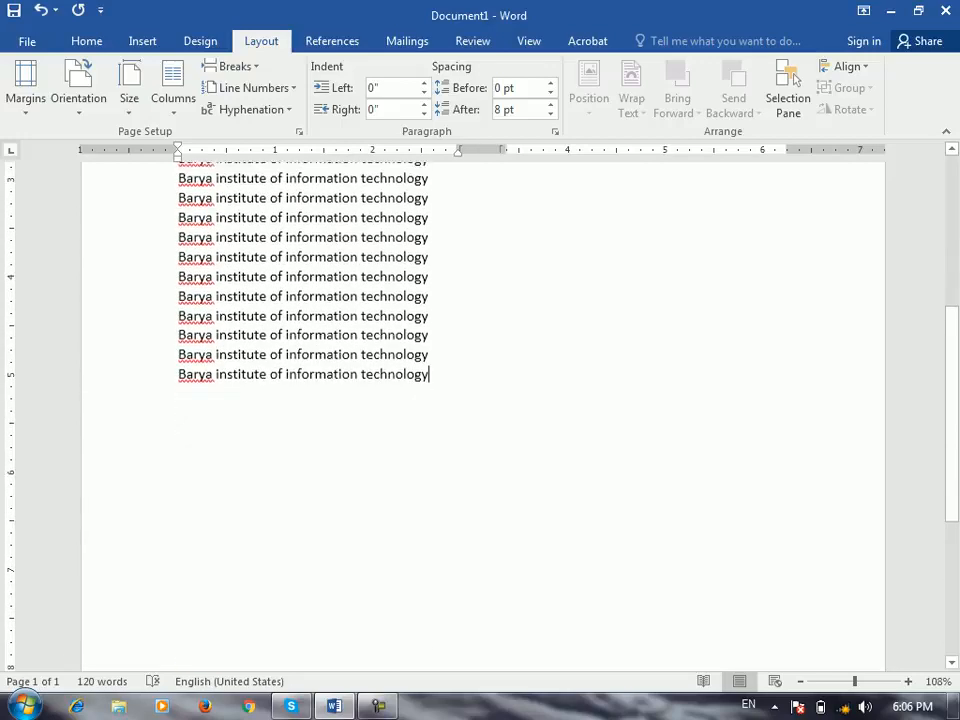
scroll(480, 400, down, 3)
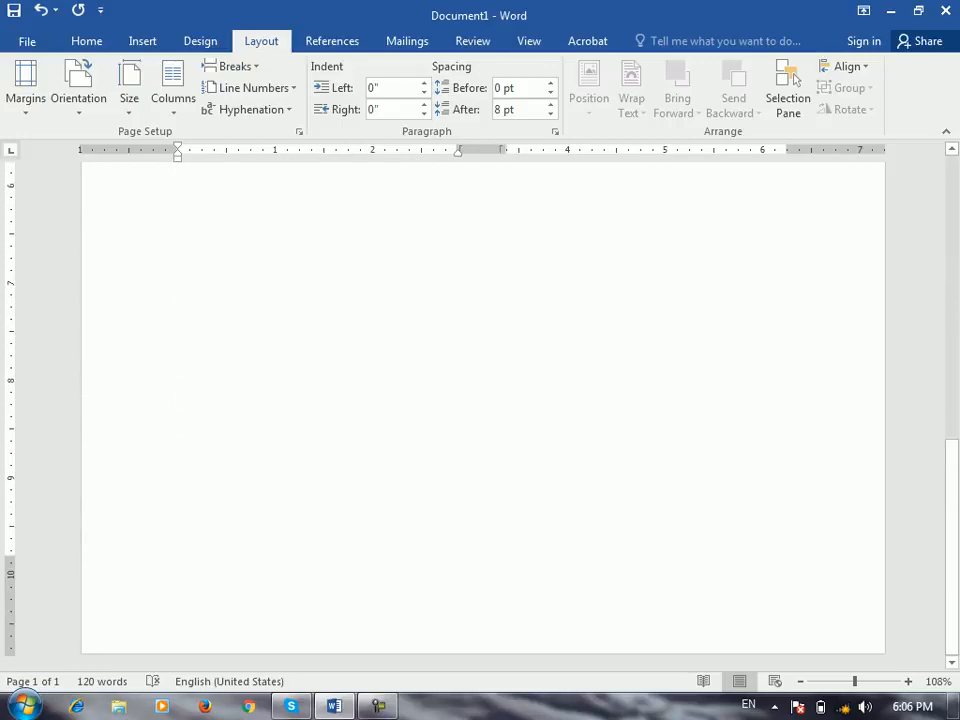
scroll(480, 400, up, 8)
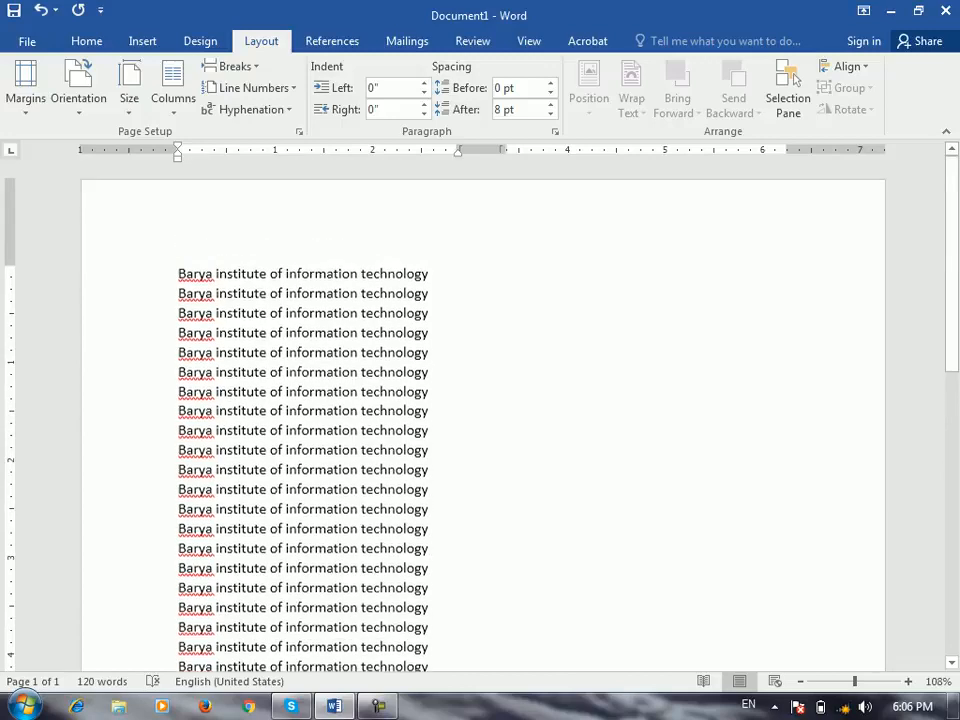
- Paste more copies of the phrase at the end of the text until it continues into the second column
scroll(480, 400, down, 6)
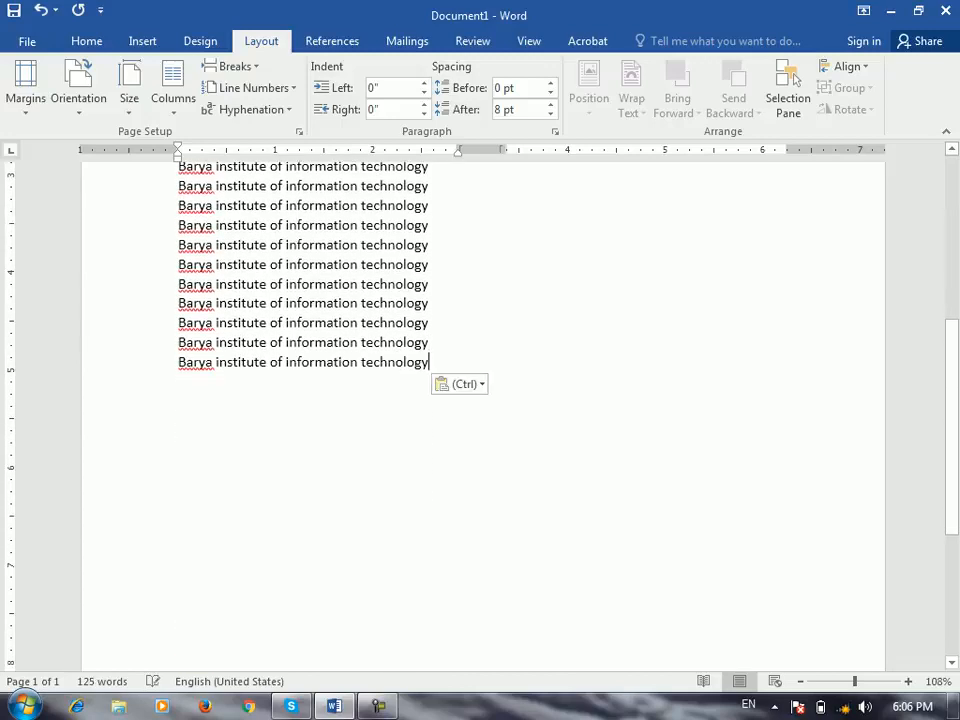
key(ctrl+v)
key(ctrl+v)
key(ctrl+v)
key(ctrl+v)
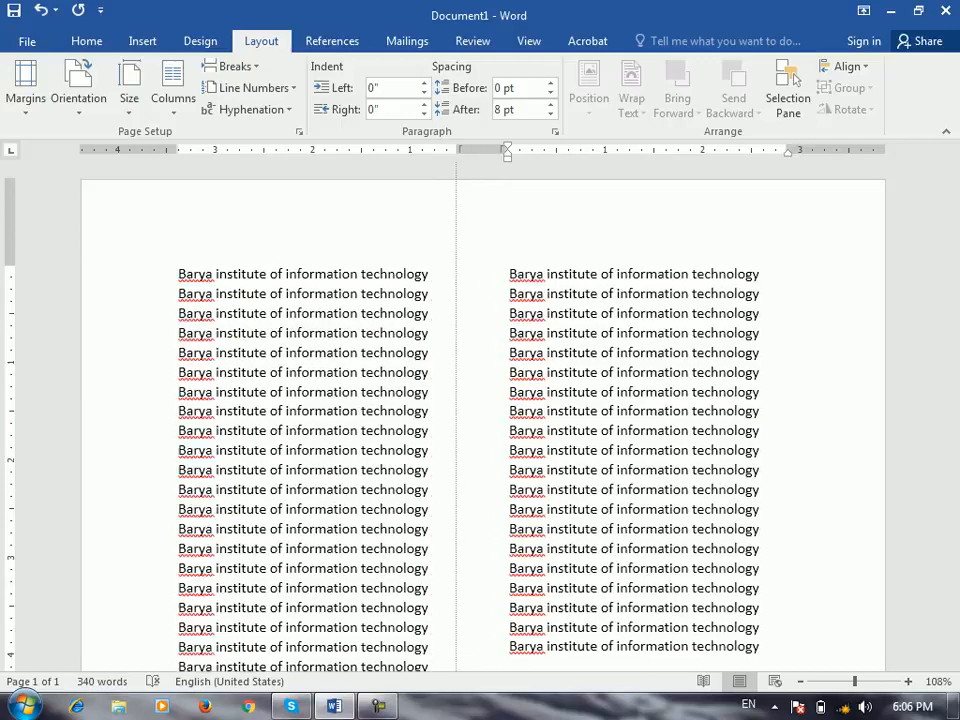
- Lay the sample text out in three columns, then switch it to the Left column preset
click(173, 98)
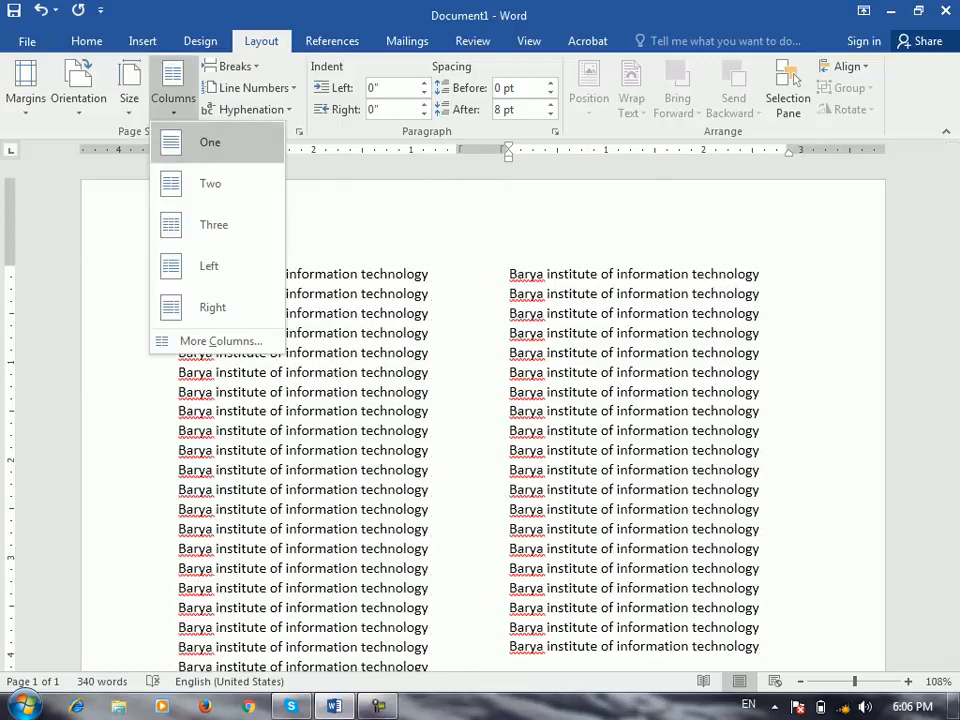
click(213, 224)
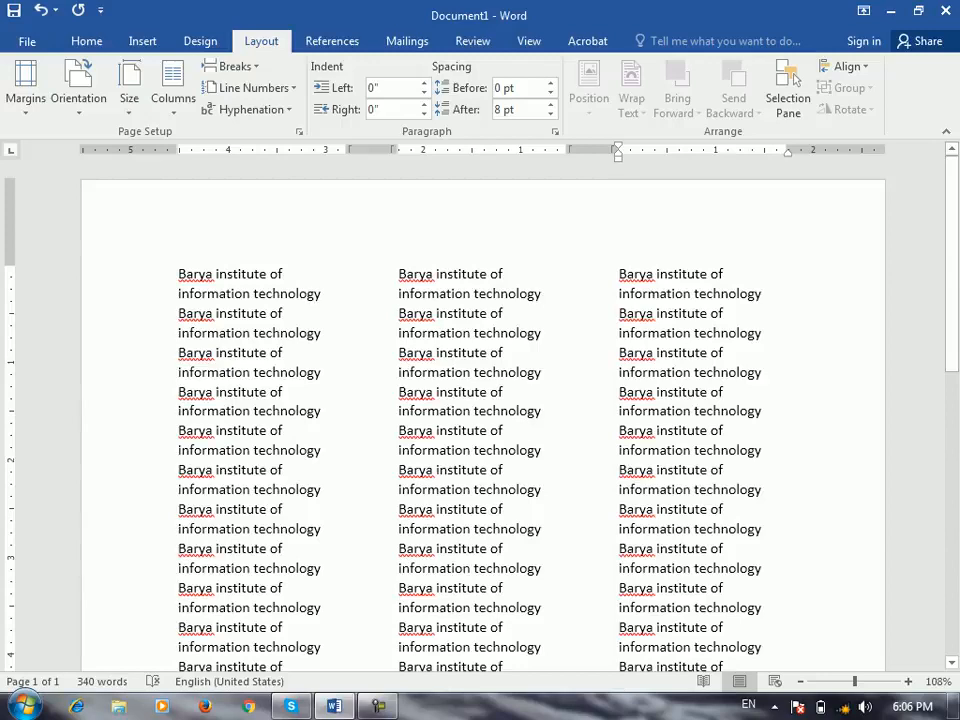
click(173, 98)
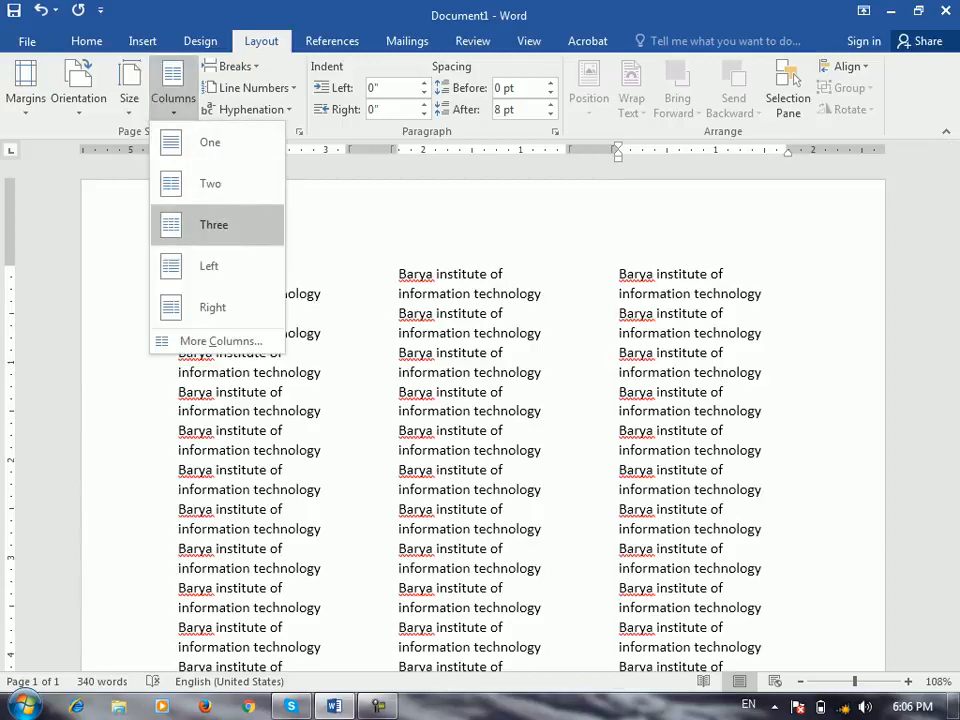
click(209, 266)
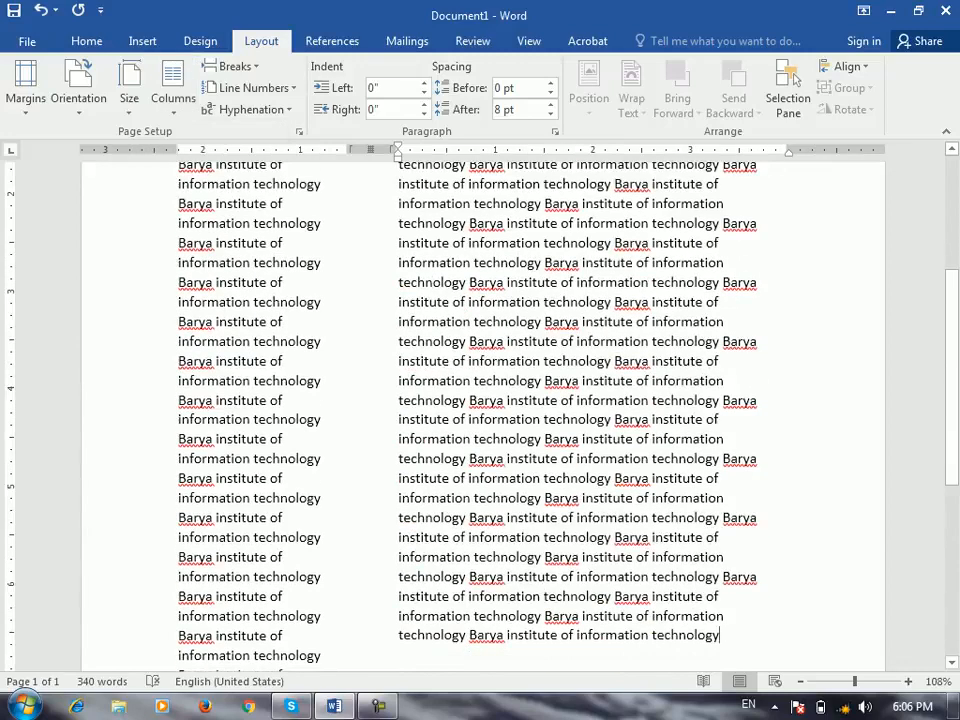
- Change the text layout to the Right column preset, with a wide first column and a narrow second one
click(173, 88)
click(173, 88)
key(ctrl+z)
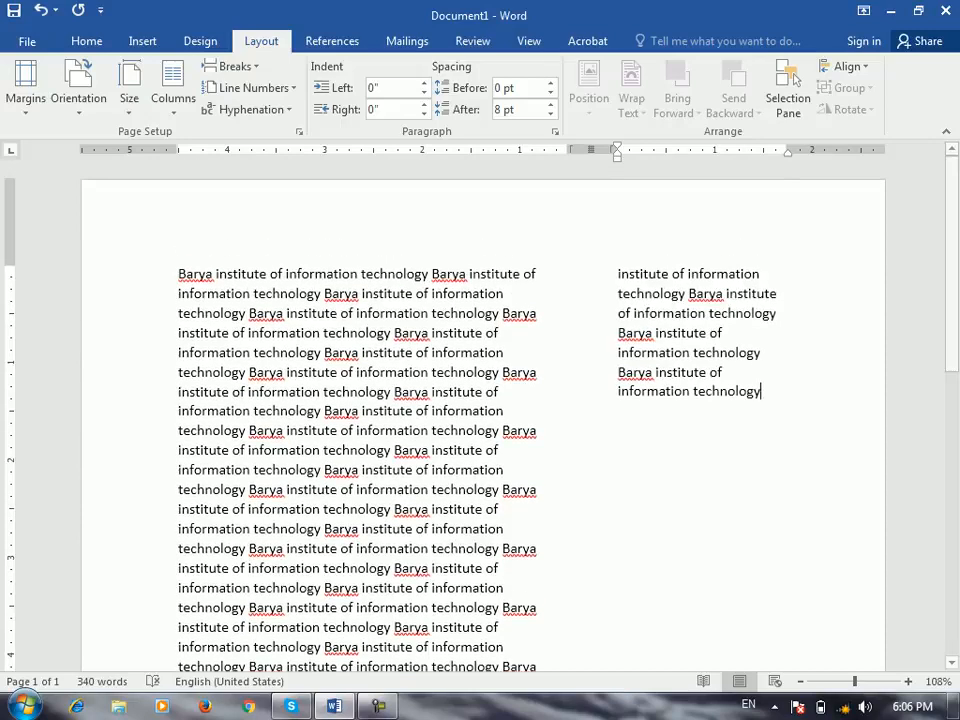
- Open the detailed column settings and preview the One, Two, Three, Left and Right presets, ending on Three
click(173, 88)
click(173, 88)
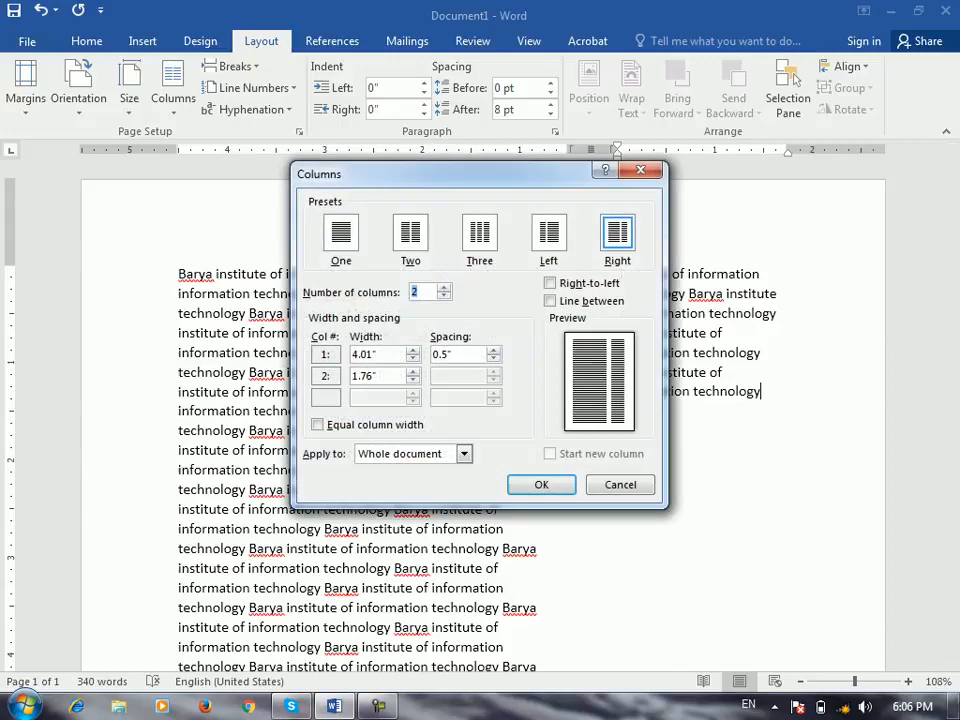
click(341, 232)
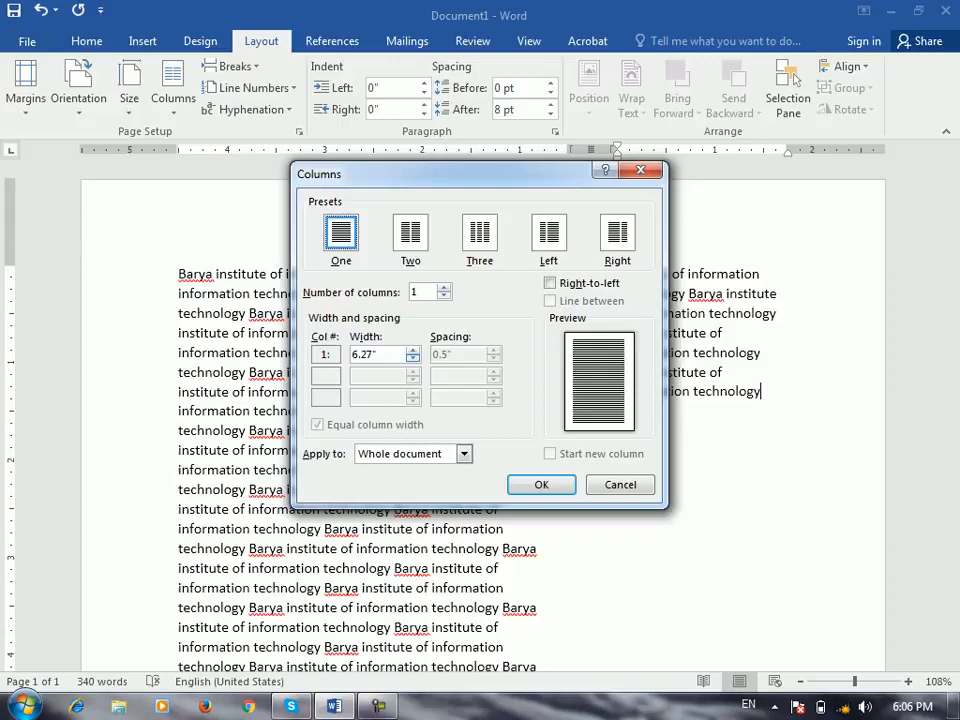
key(Right)
key(Right)
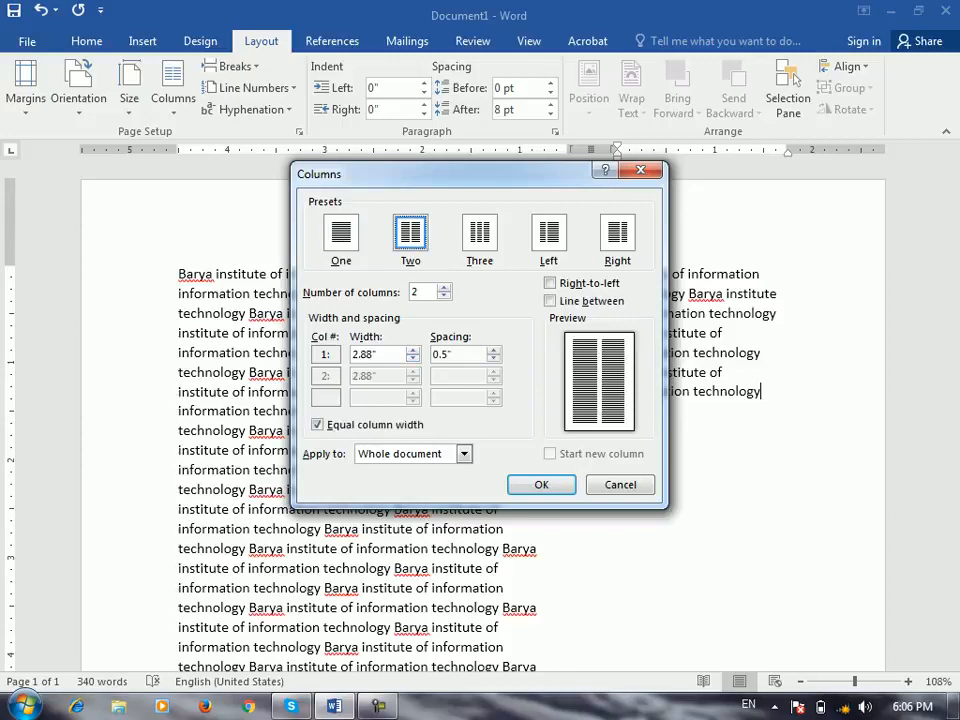
key(Right)
key(Right)
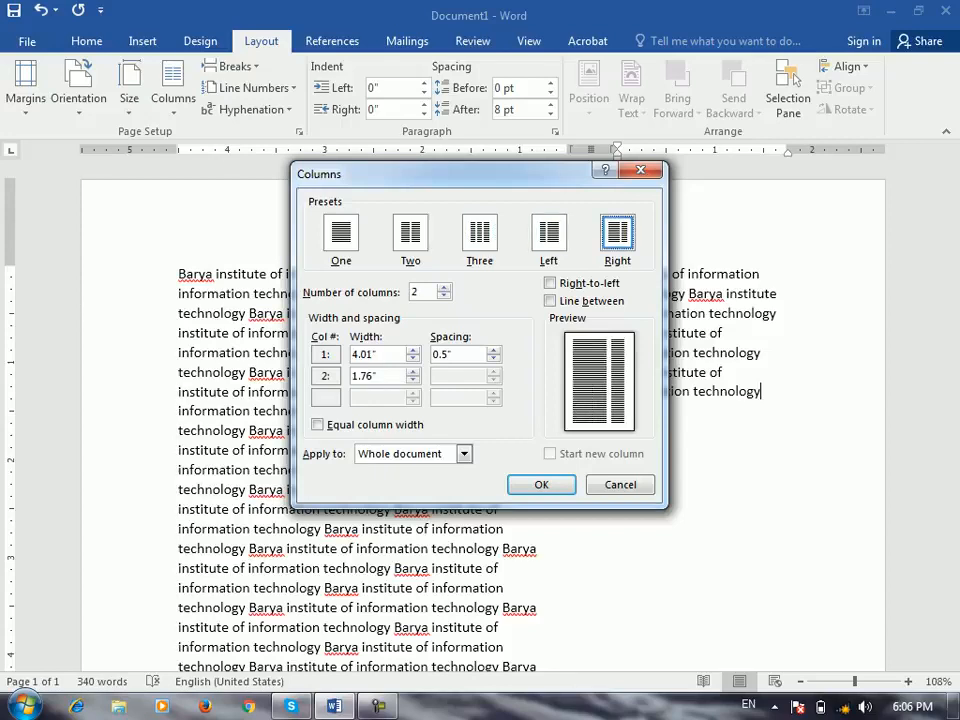
key(Right)
key(Right)
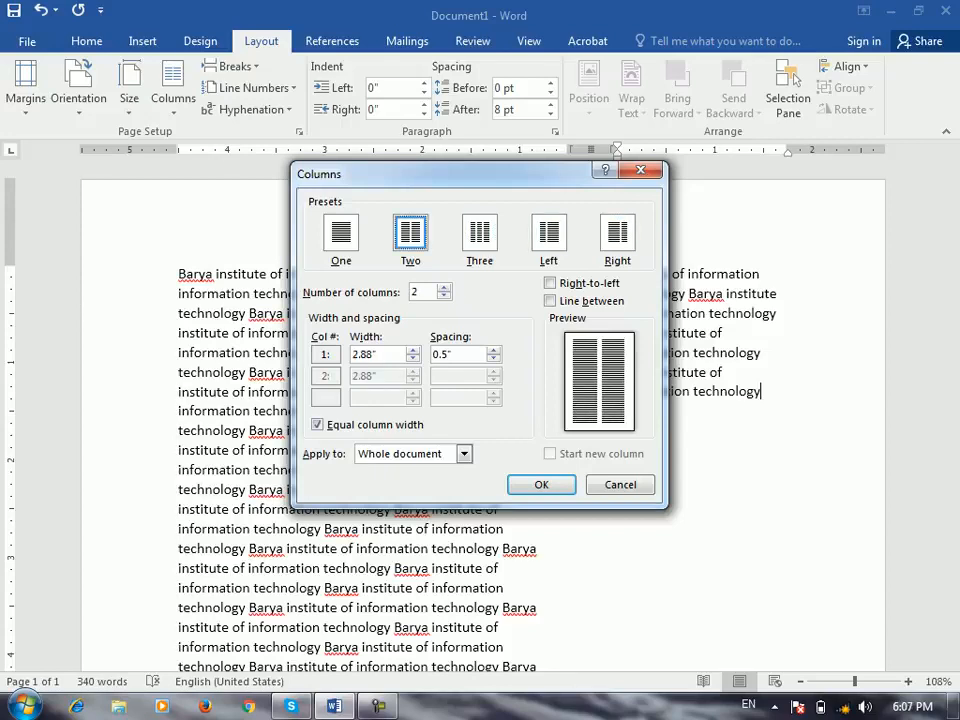
key(Right)
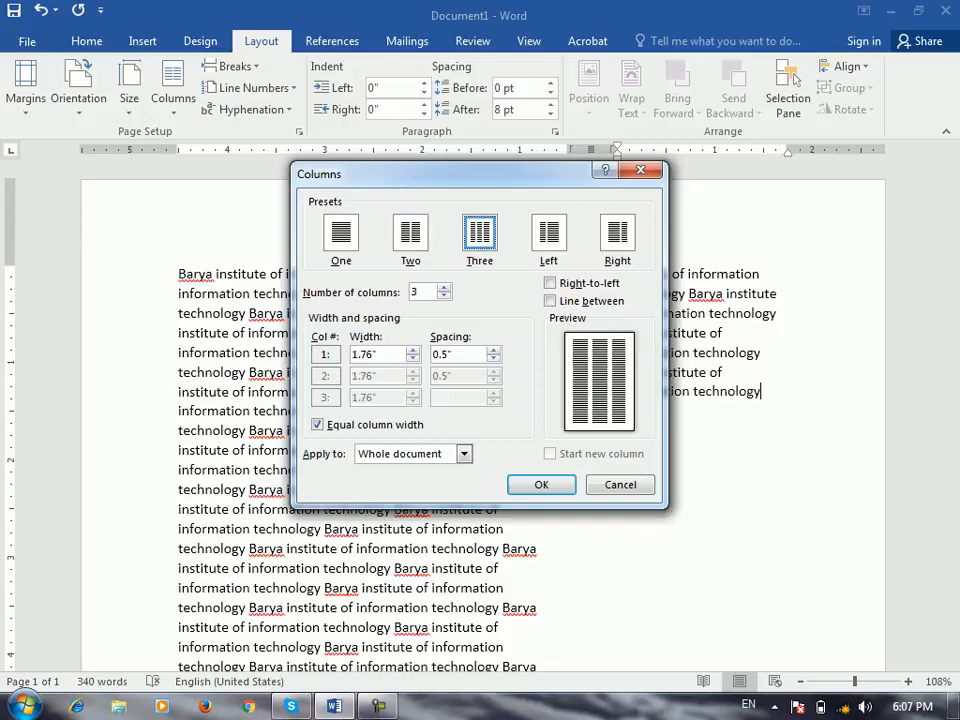
- Preview four and five columns, then set the number of columns to 2 and apply it to the whole document
key(Tab)
text(4)
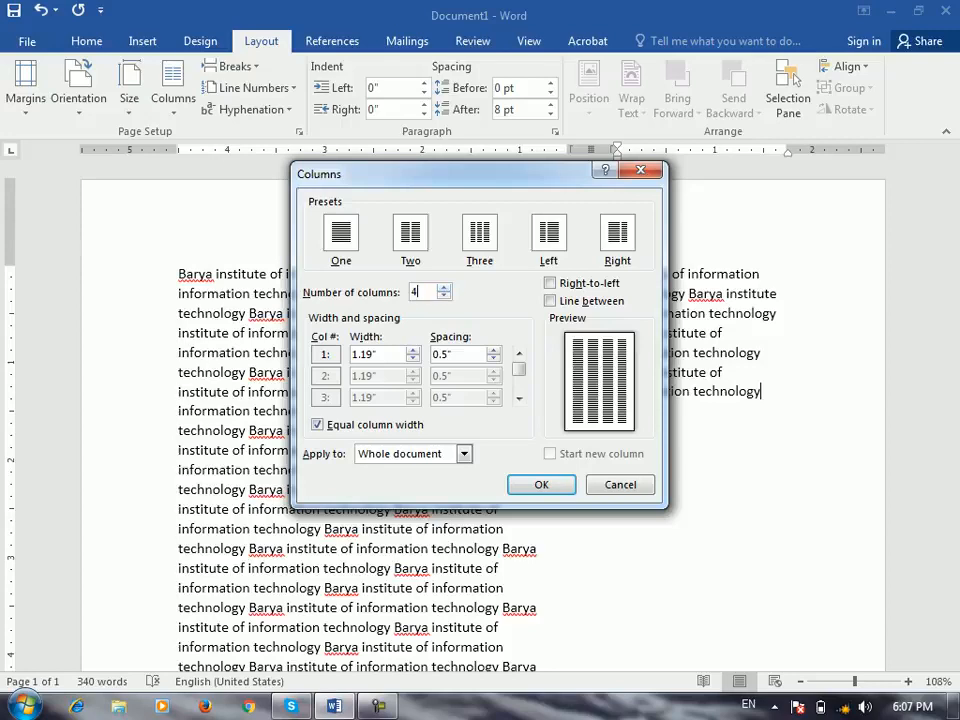
key(Up)
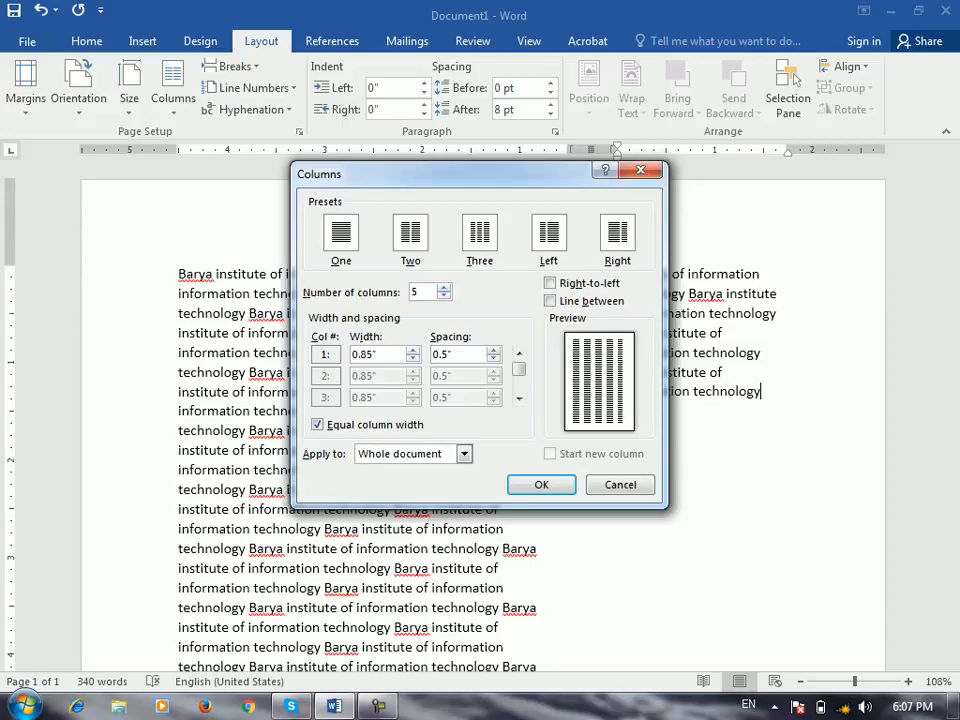
key(Down)
key(Down)
key(Down)
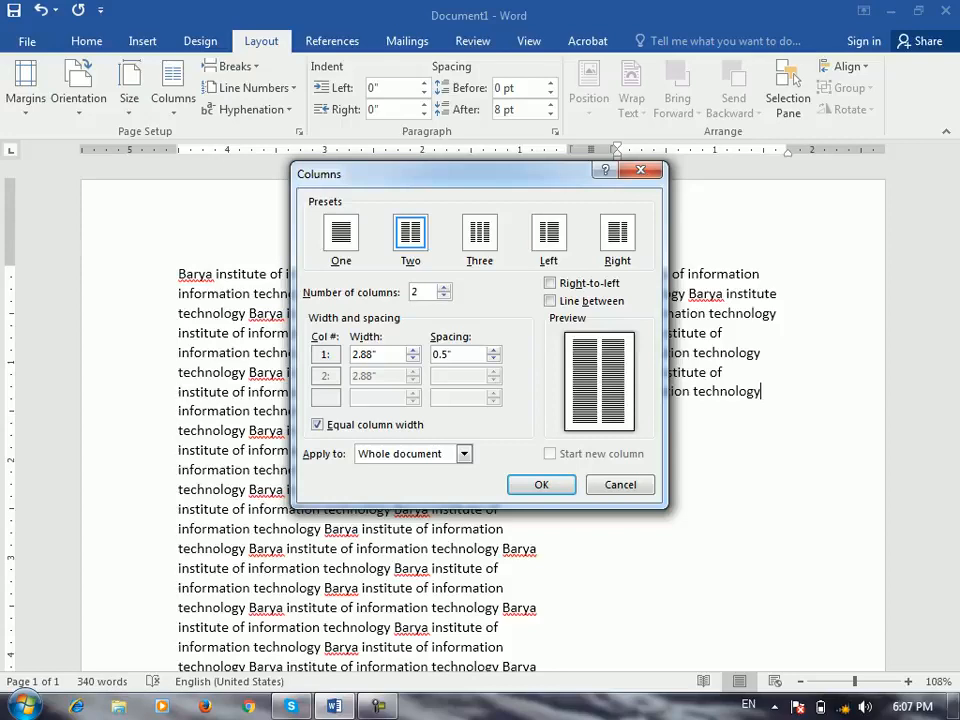
drag(450, 173, 618, 177)
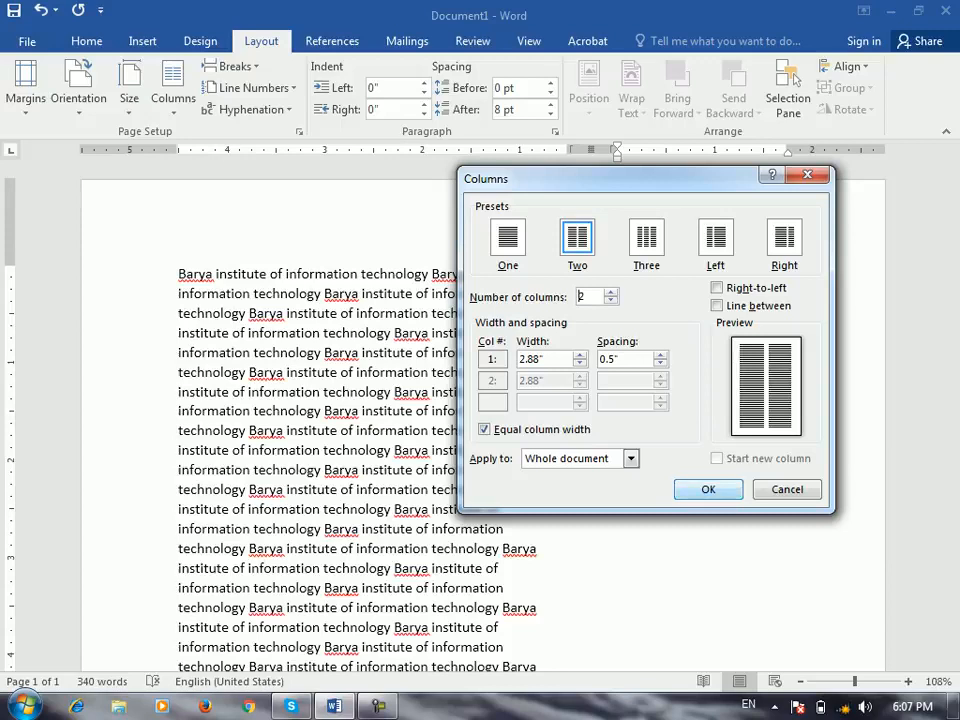
key(Return)
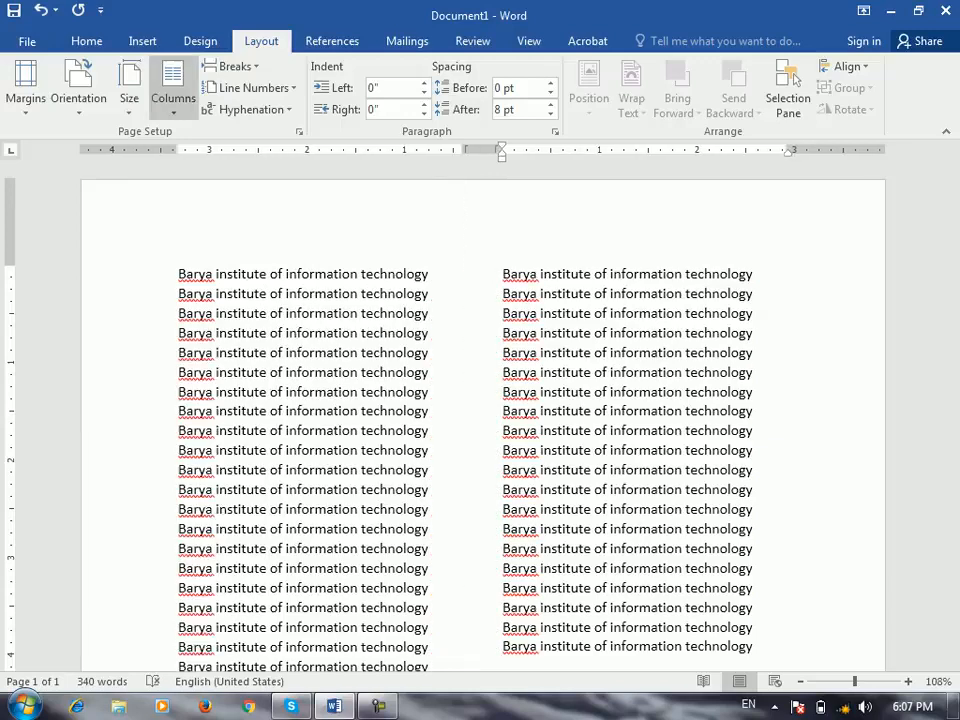
- Reopen the detailed column settings and reduce the width of the two equal columns to 2.6"
click(173, 85)
click(220, 341)
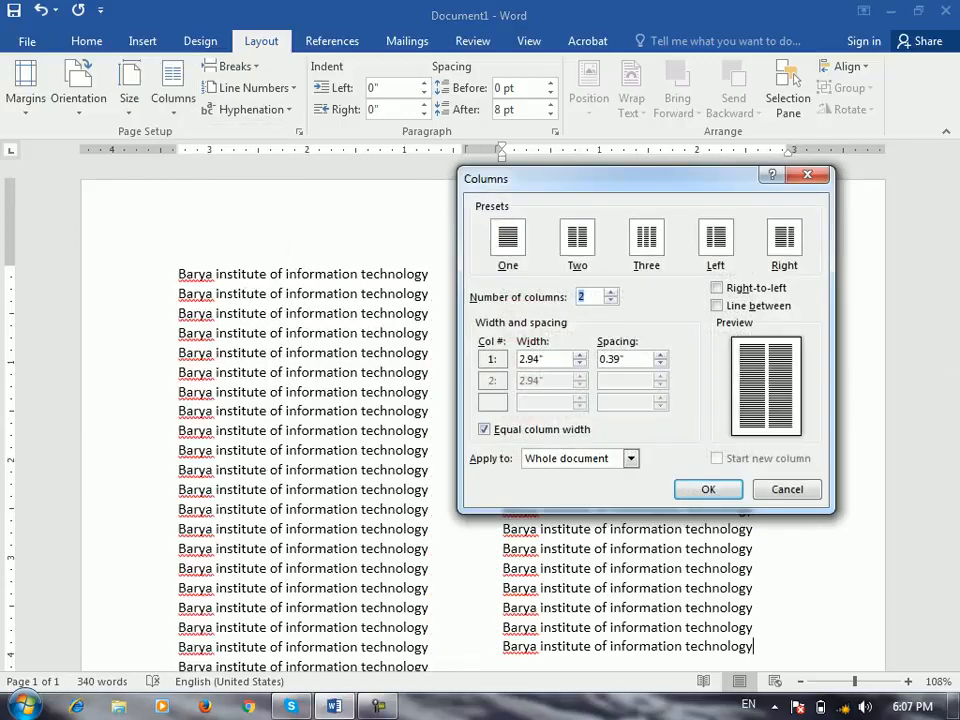
key(Tab)
key(Down)
key(Down)
key(Down)
key(Down)
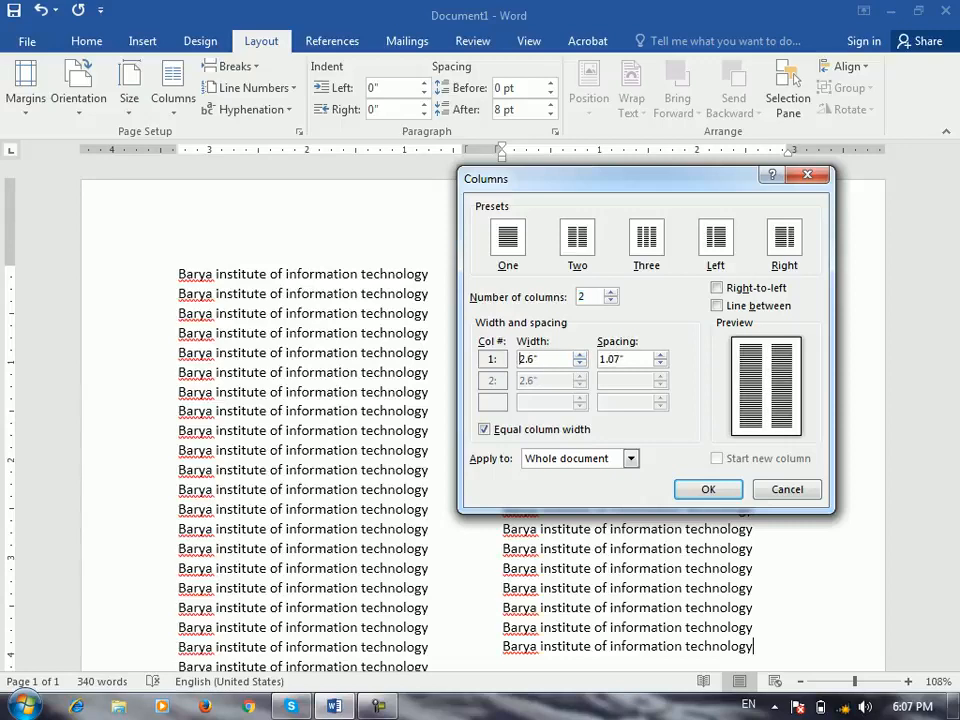
drag(600, 178, 539, 361)
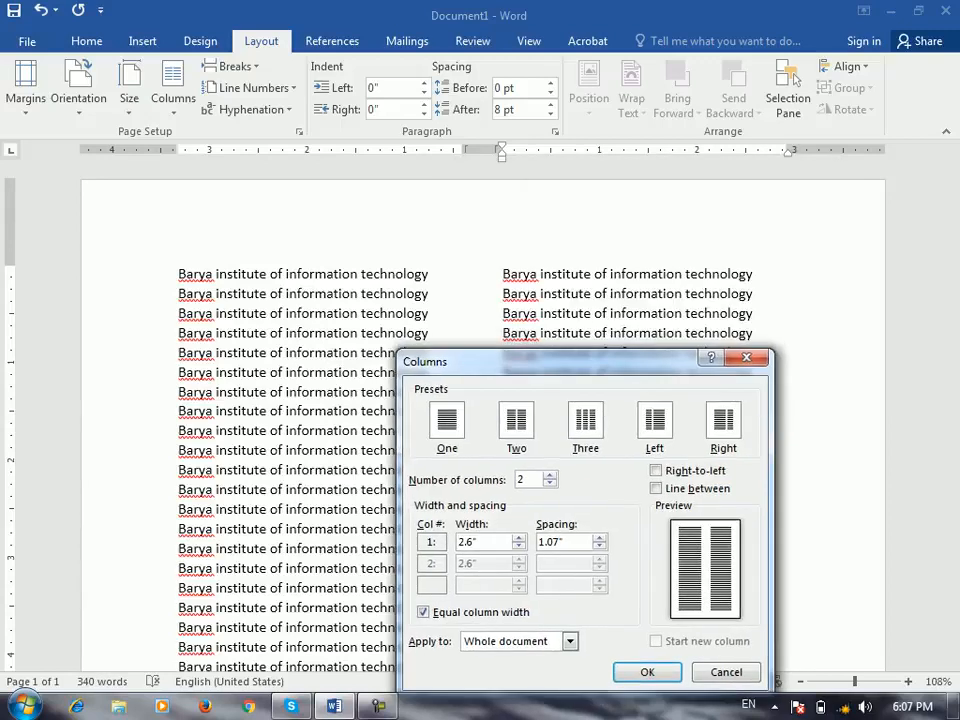
drag(539, 361, 535, 176)
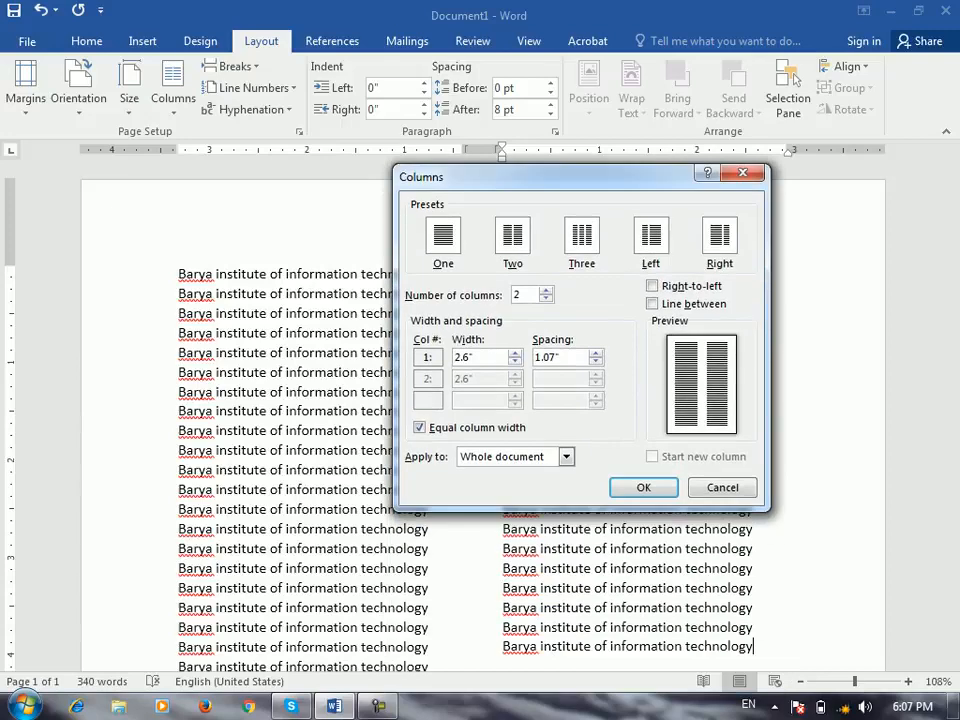
- Increase the equal column width to 3"
click(514, 353)
click(514, 353)
click(514, 353)
click(514, 353)
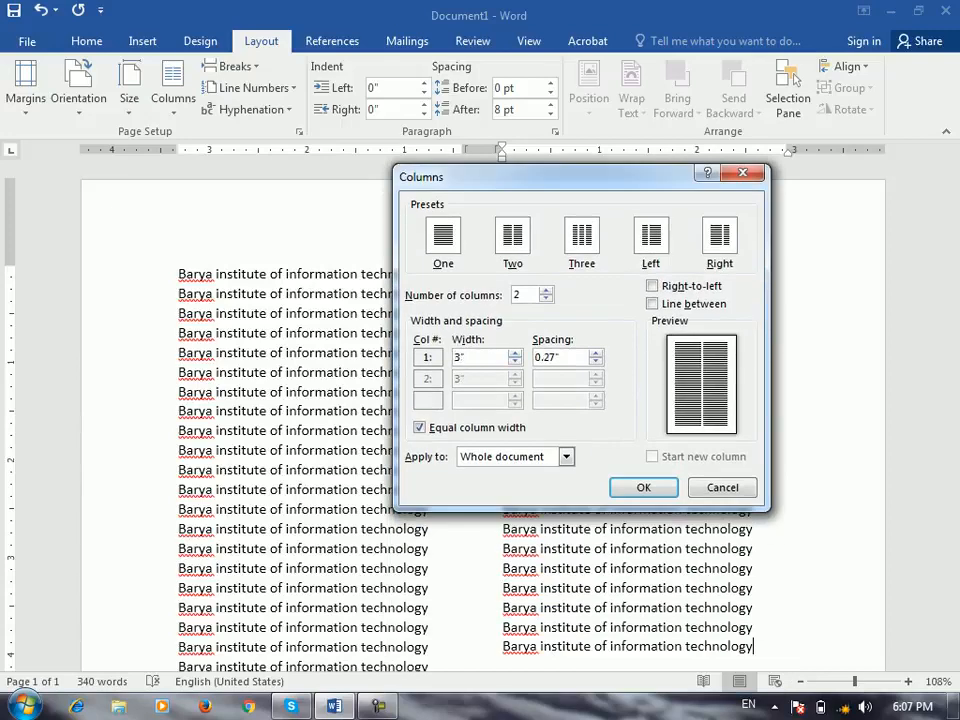
- Try a column spacing of 0.6", then set the spacing to 0.3" and apply it to the document
click(596, 352)
click(596, 352)
click(596, 352)
click(596, 352)
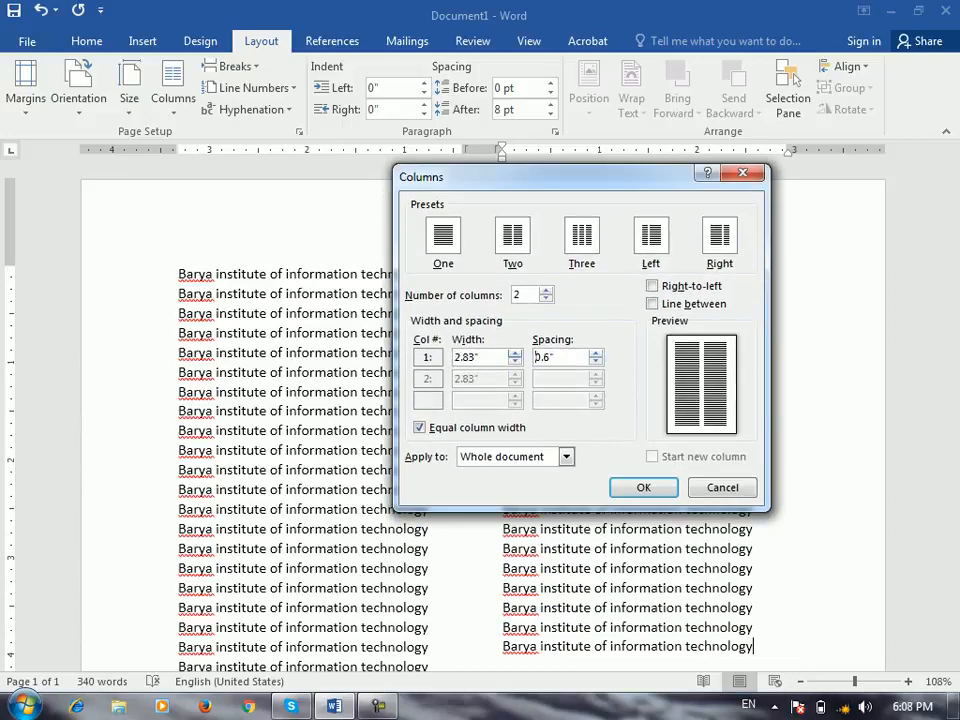
click(596, 361)
click(596, 361)
click(596, 361)
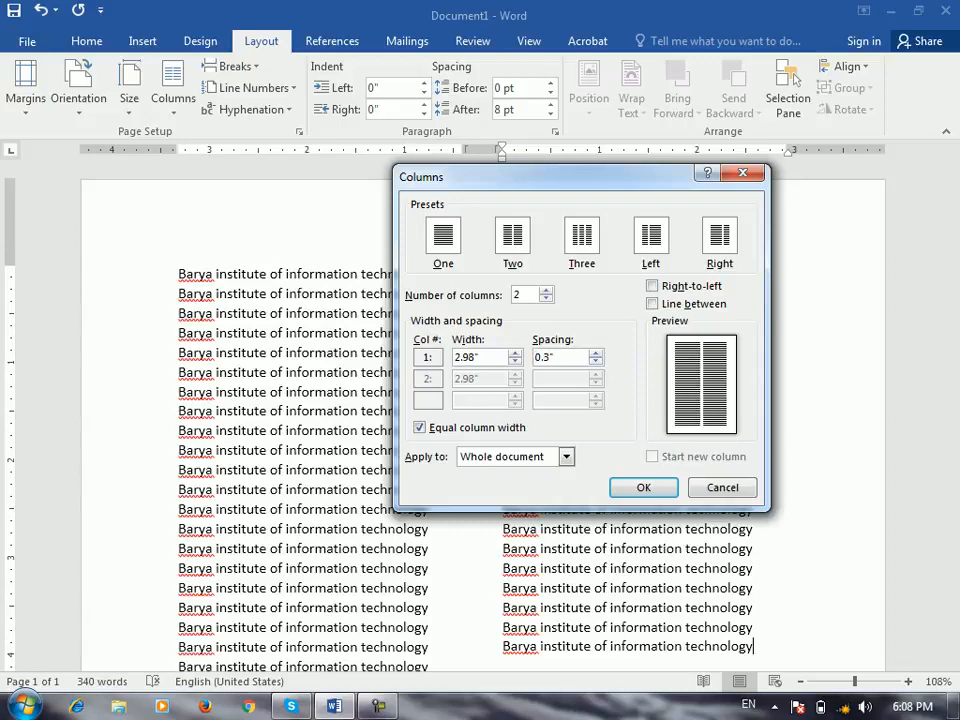
key(Return)
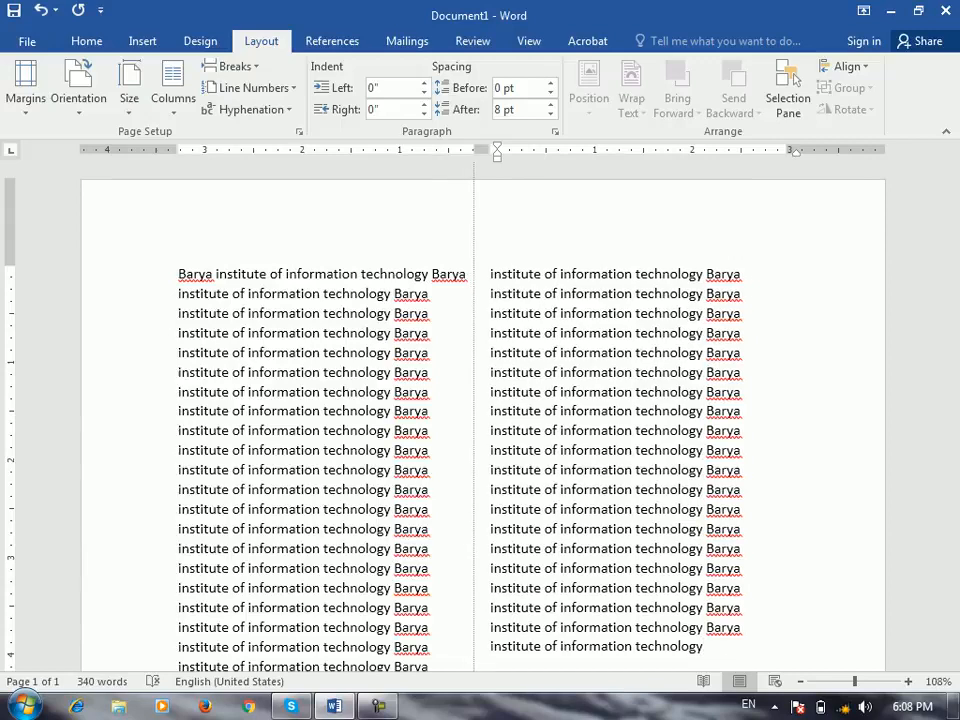
- Widen the gap between the two columns to about 1.27" on the ruler, then set the column width to 2.6"
drag(474, 150, 422, 150)
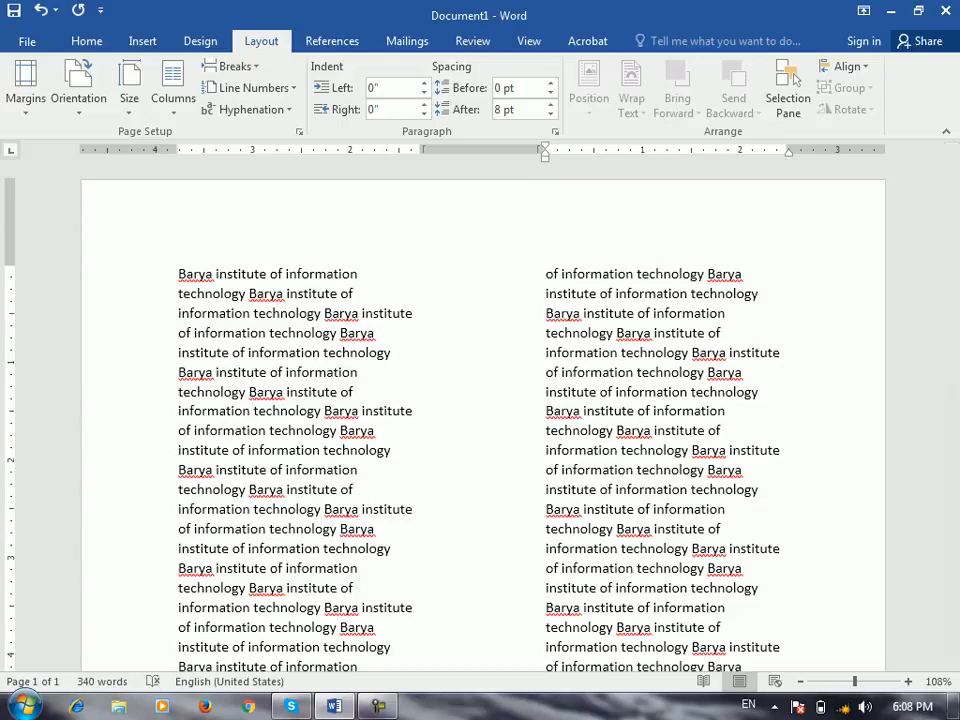
click(173, 90)
click(221, 341)
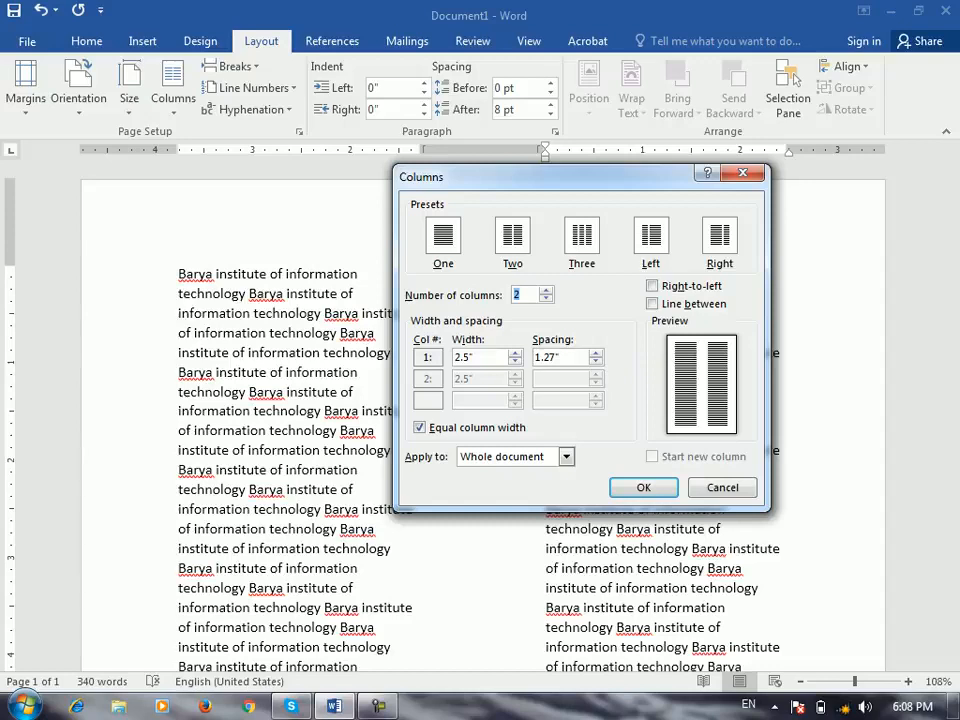
key(Tab)
key(Up)
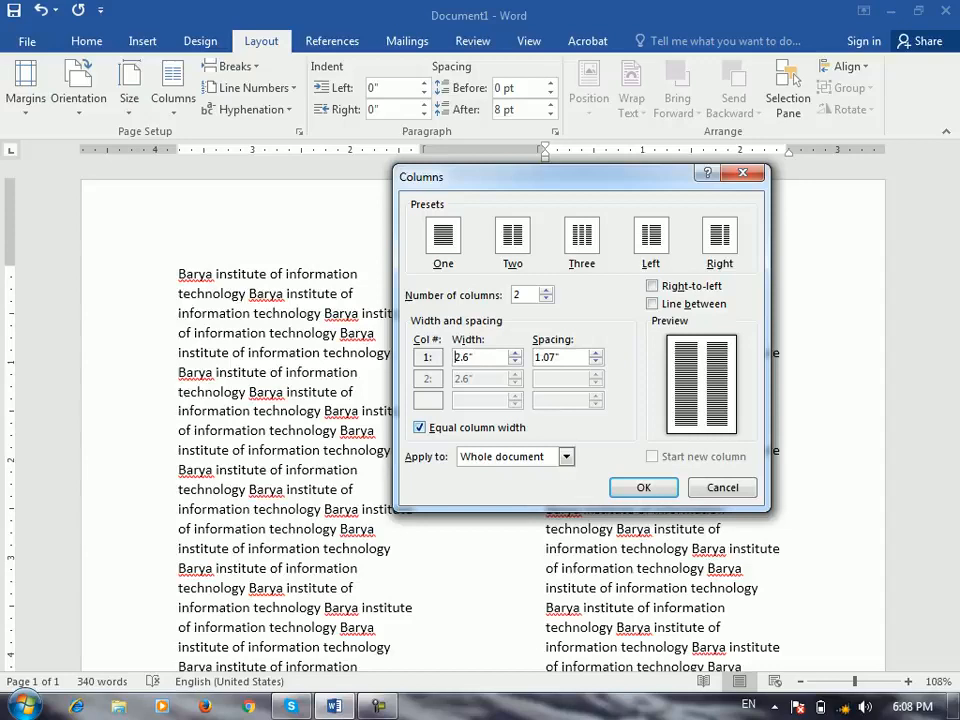
- Turn off equal column width and reduce the first column's width to 2.2"
key(alt+e)
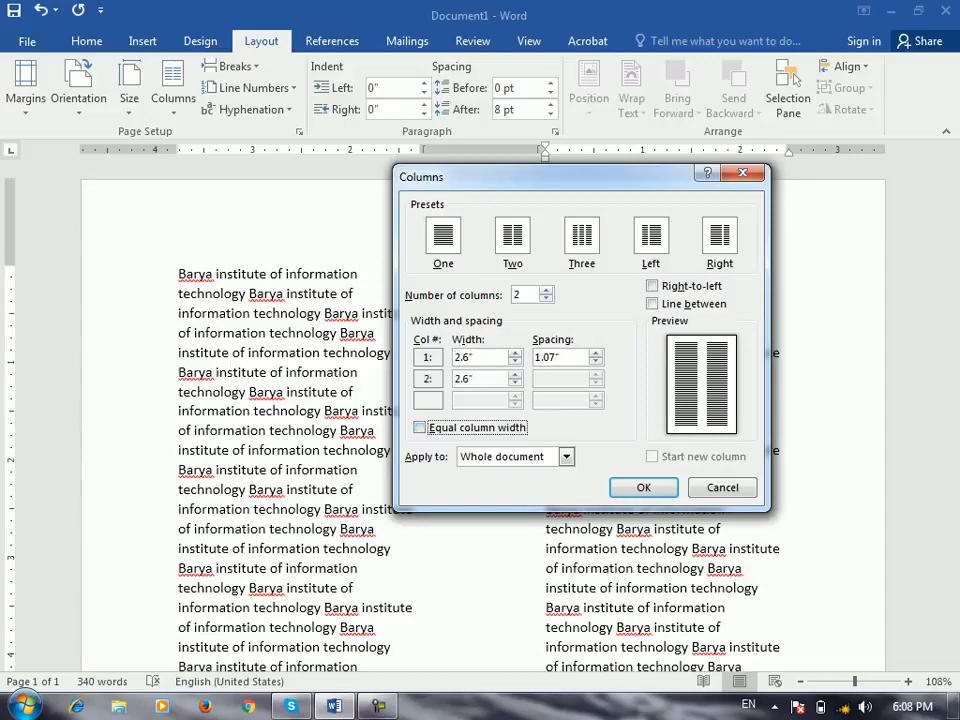
key(alt+i)
key(Down)
key(Down)
key(Down)
key(Down)
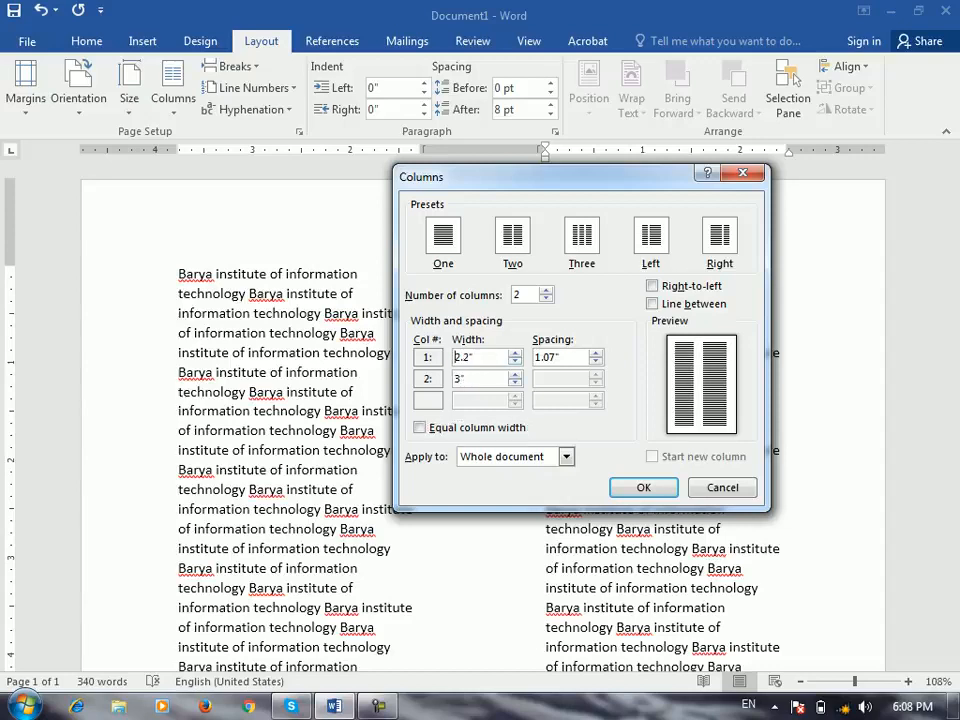
- Set the spacing between the unequal columns to 0.6" and apply the column settings
key(Up)
key(Up)
key(shift+Tab)
key(Down)
key(Down)
key(Down)
key(Return)
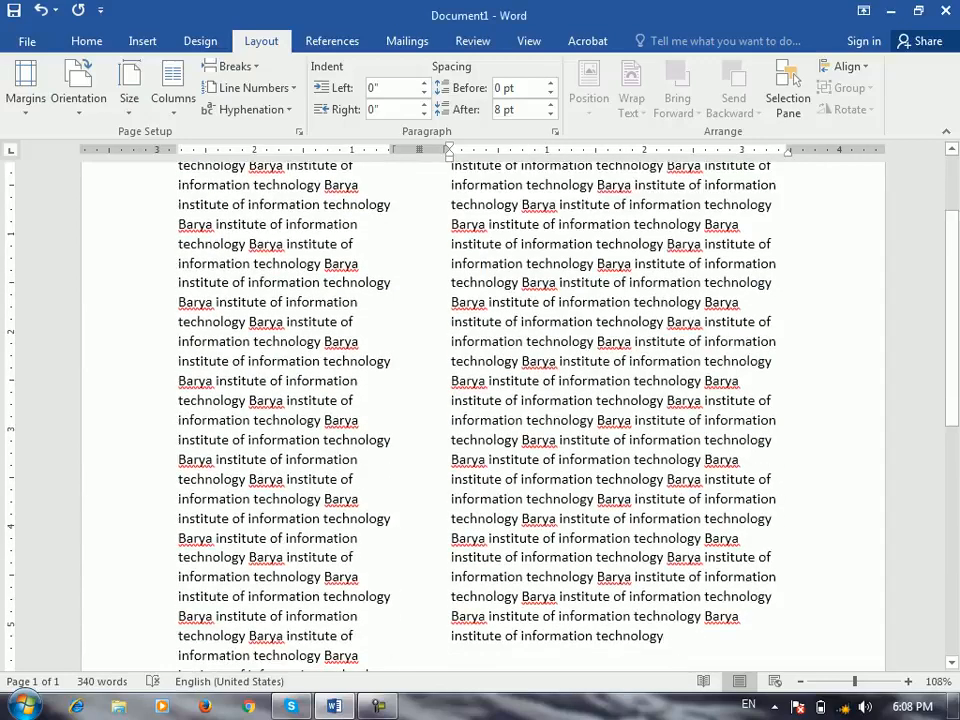
- Turn on equal column width for the two columns and review the scope options, choosing Whole document
click(173, 98)
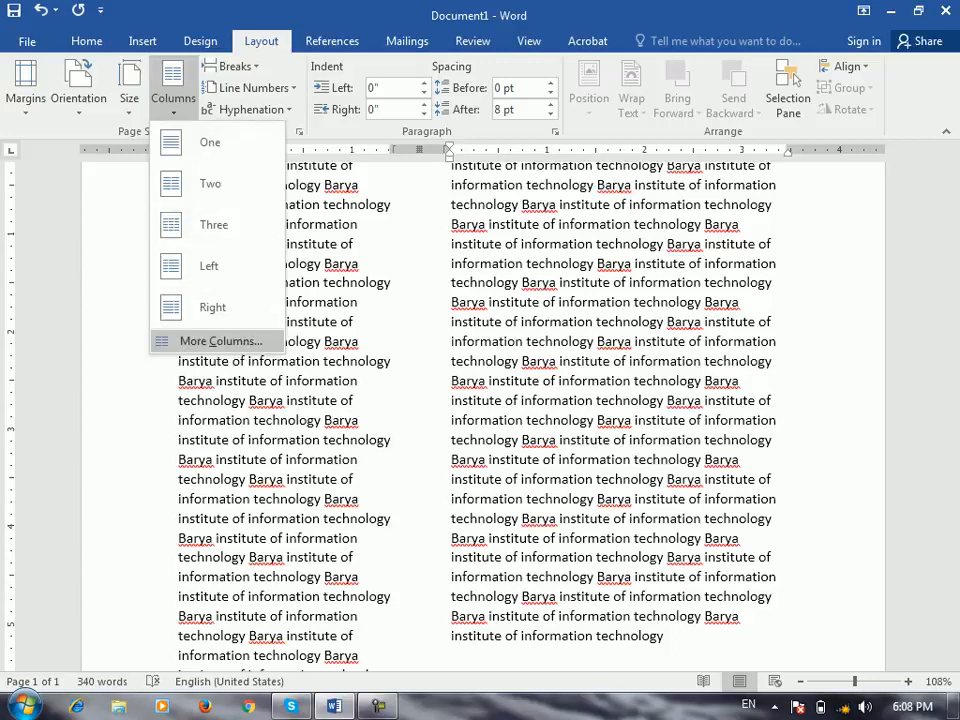
click(220, 341)
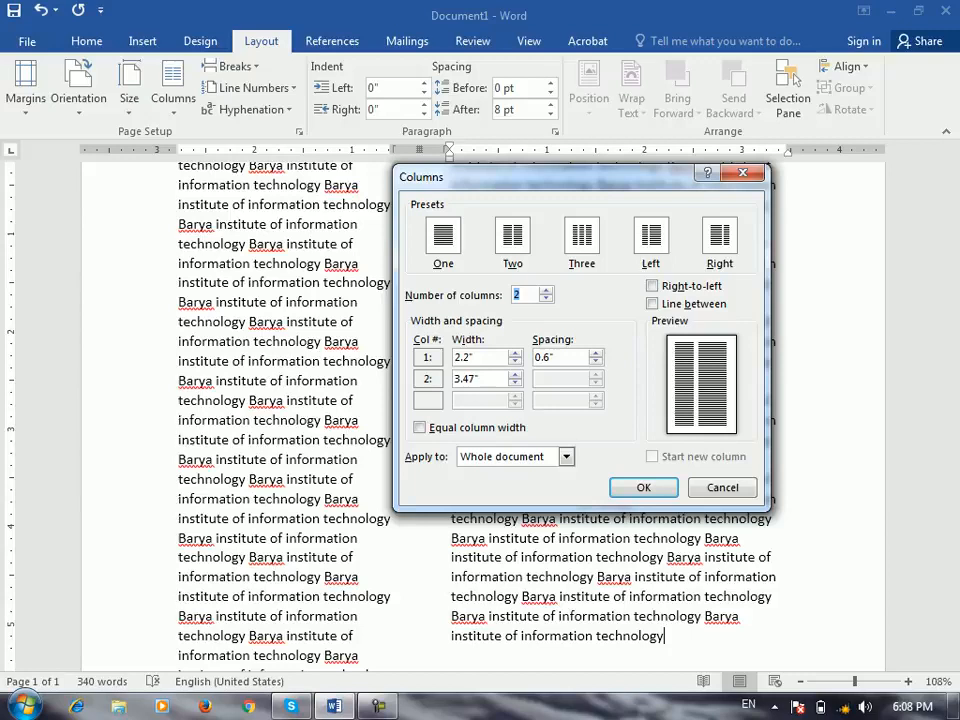
key(alt+e)
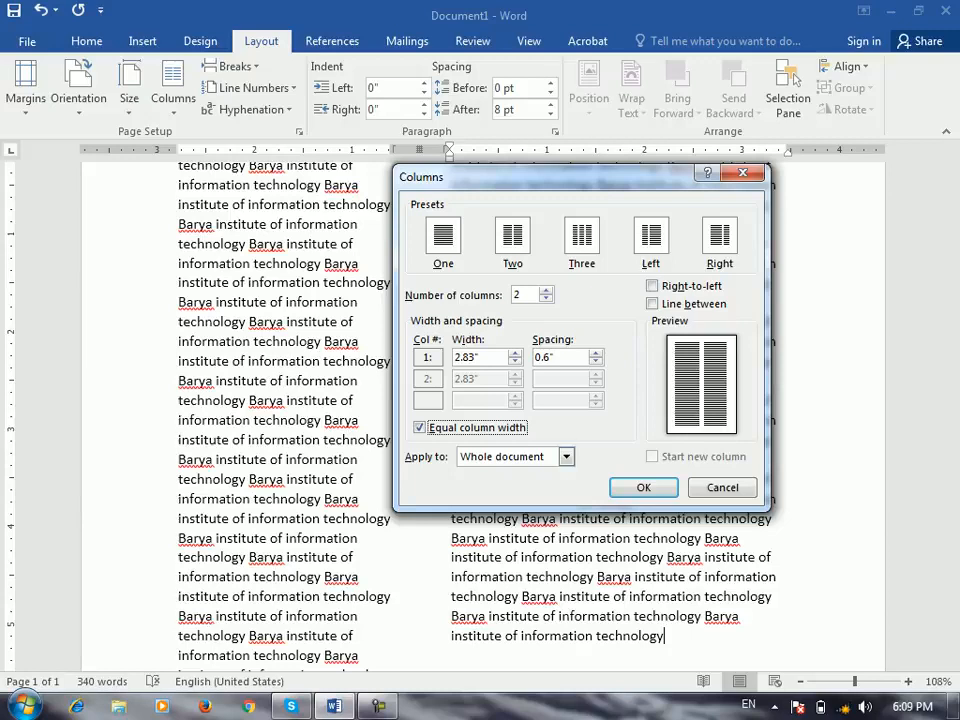
key(alt+a)
key(alt+Down)
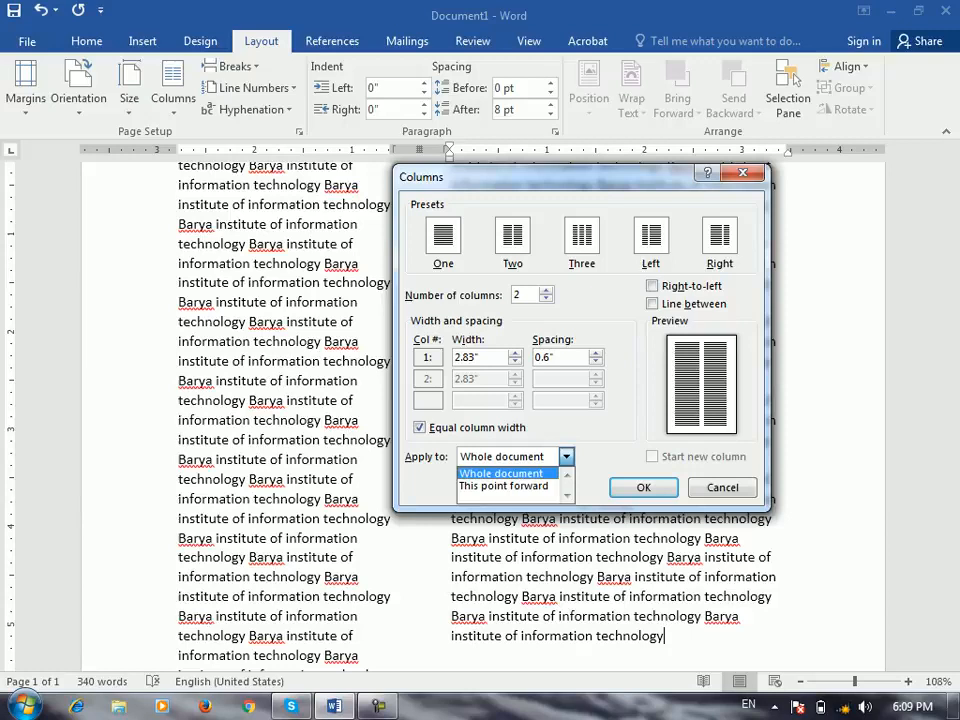
key(Return)
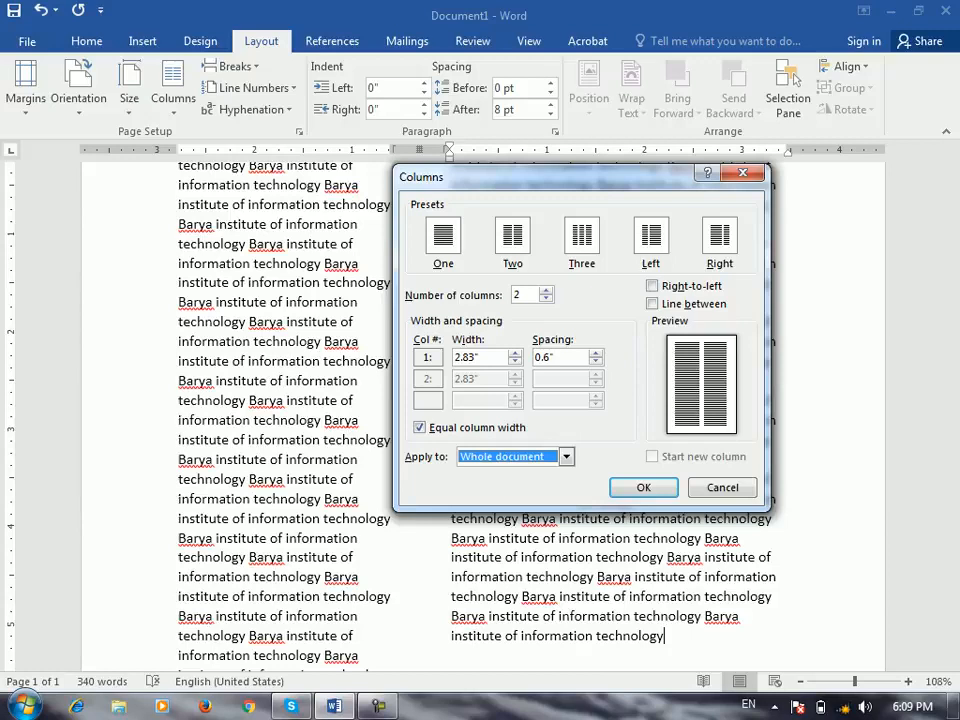
key(alt+Down)
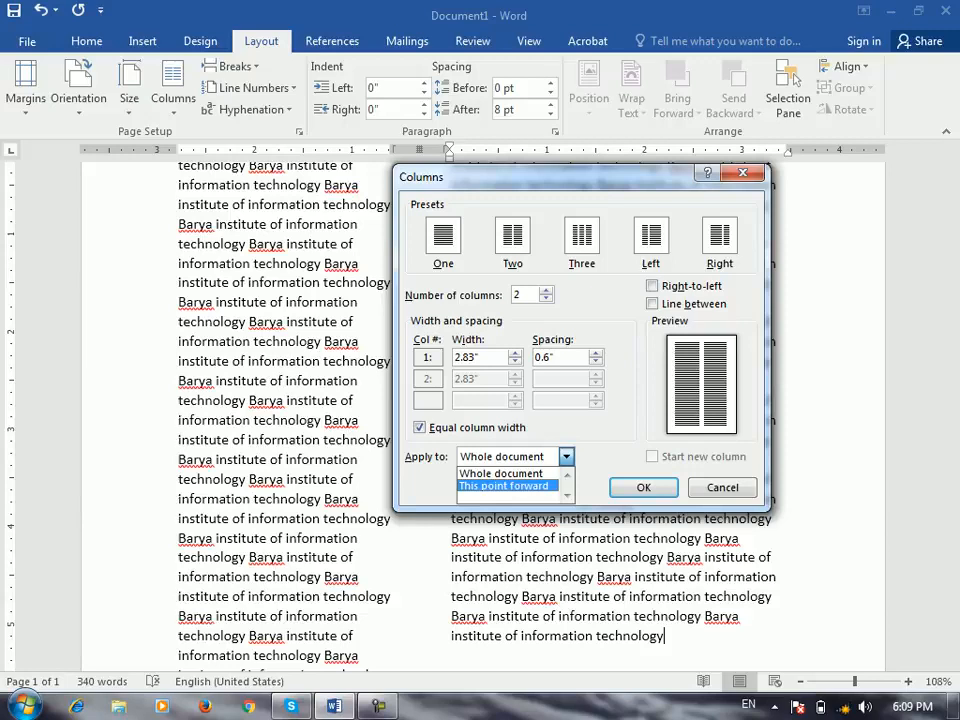
key(Up)
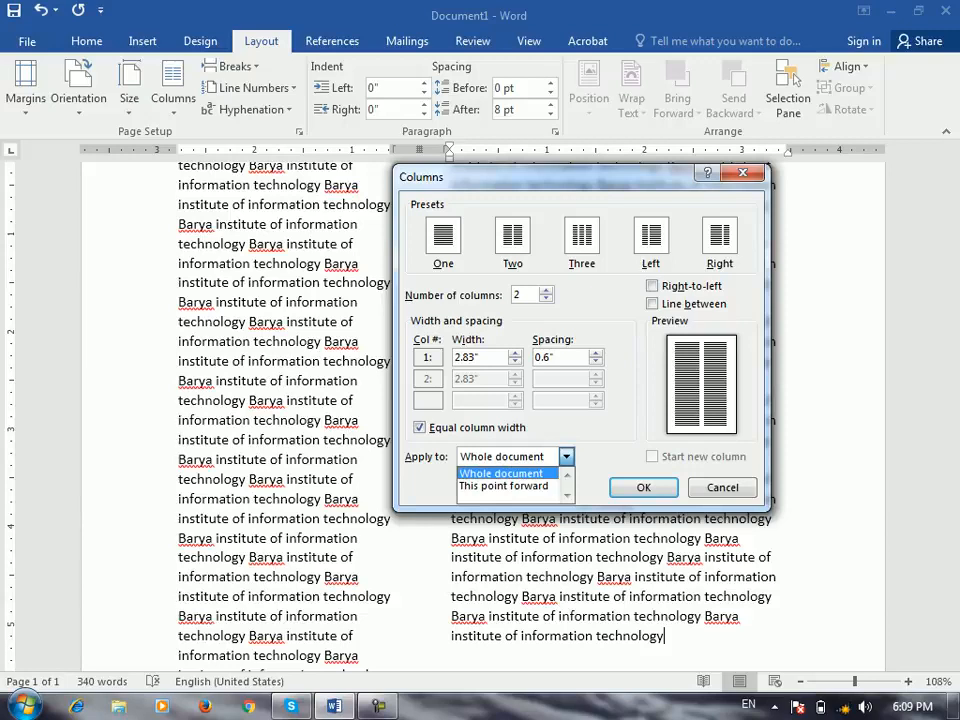
key(Return)
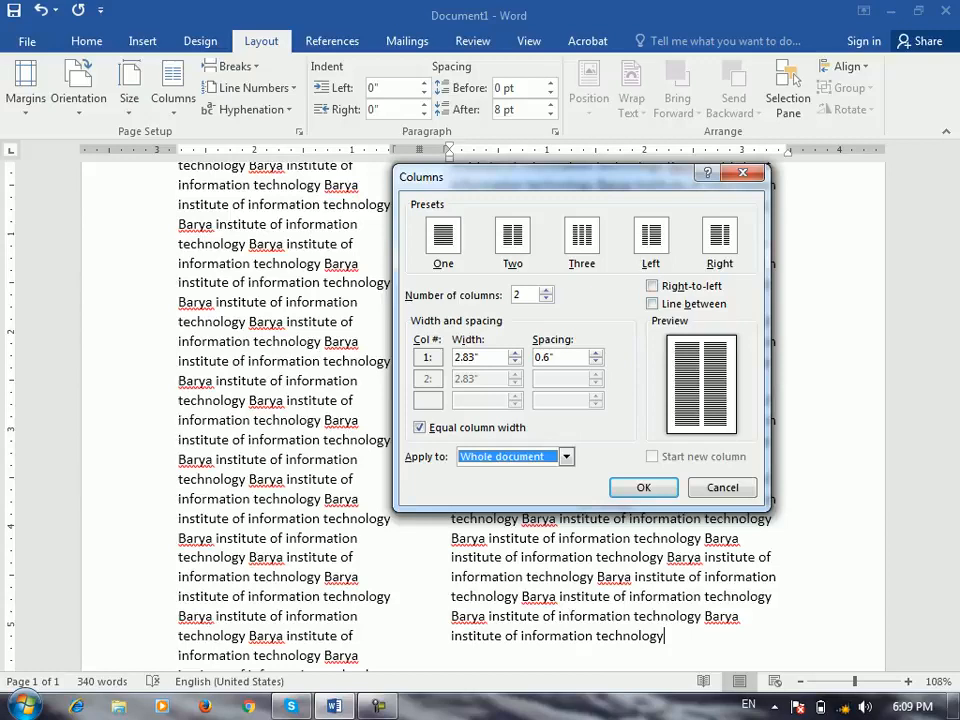
- Try limiting the column settings to This point forward, then close the column settings
key(alt+Down)
key(Down)
key(Return)
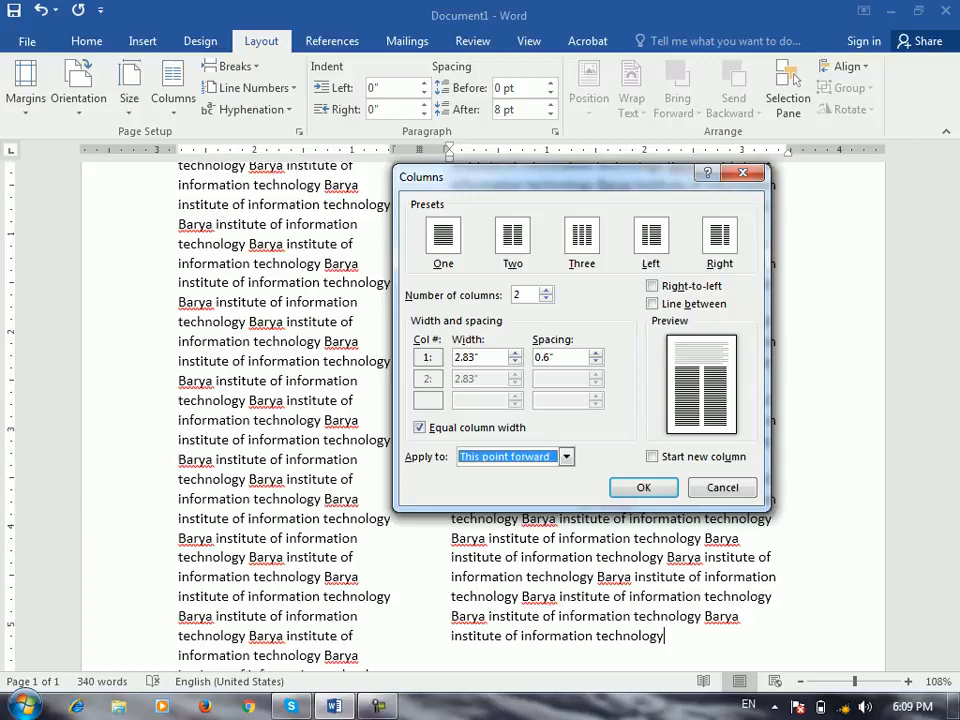
key(alt+Down)
key(Return)
key(Return)
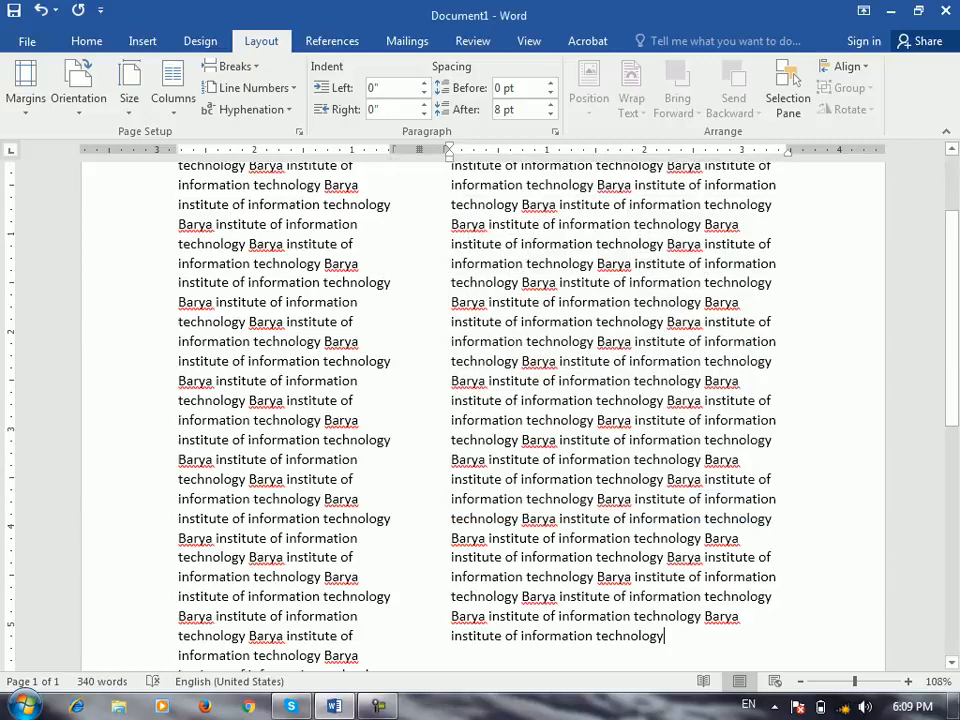
- Set the document's text back to a single column
scroll(480, 400, up, 2)
click(173, 90)
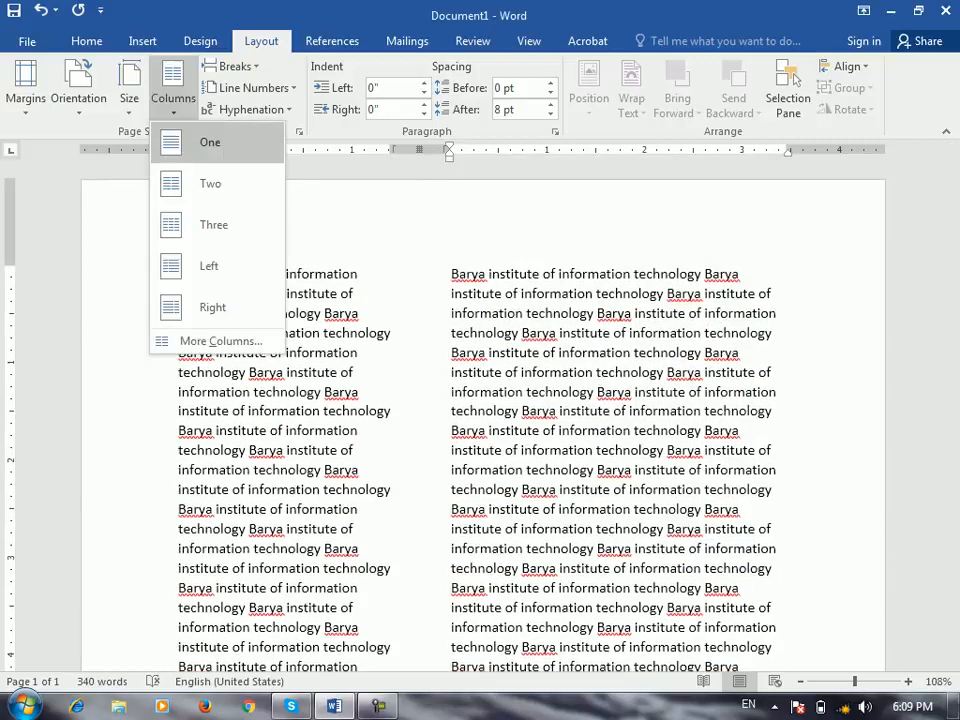
click(210, 142)
scroll(480, 400, up, 5)
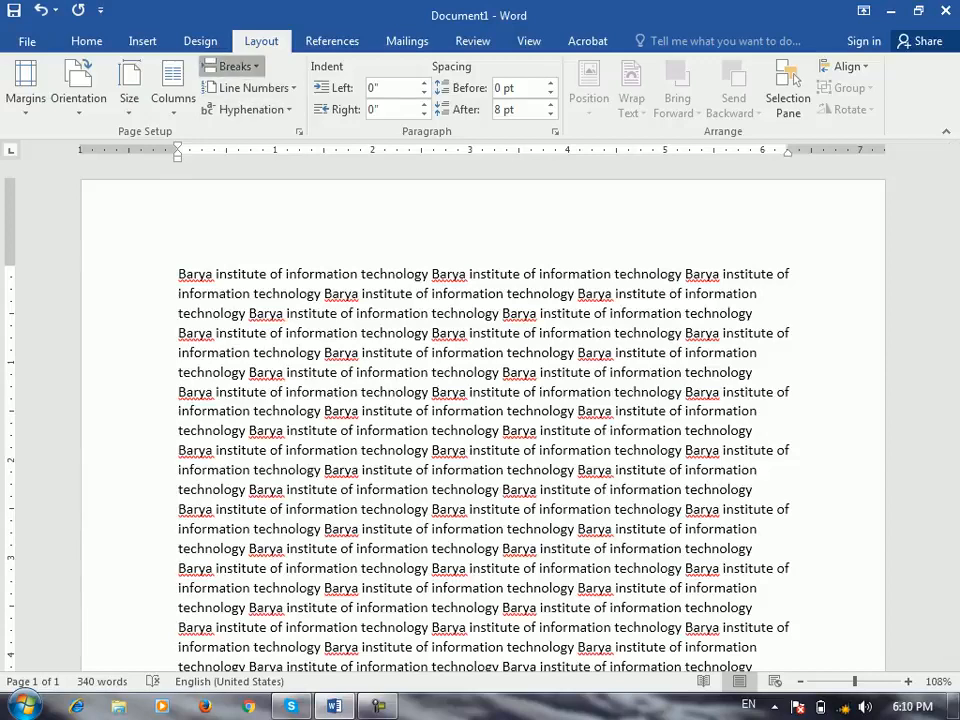
- Look over the available break types, insert a page break after the end of the text, then remove it
click(232, 66)
key(Escape)
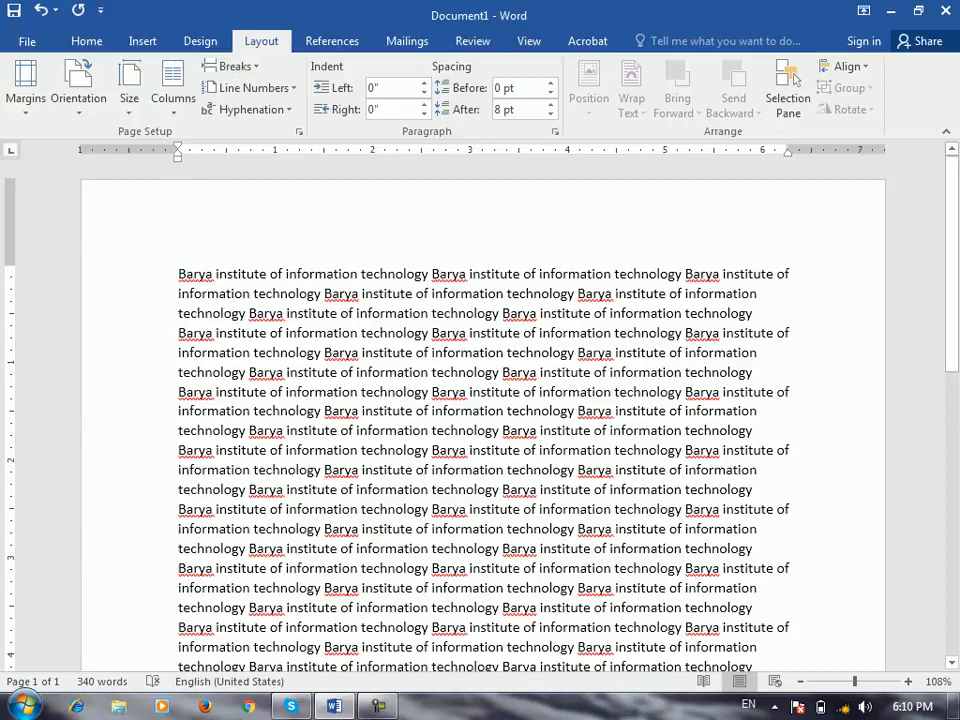
click(232, 66)
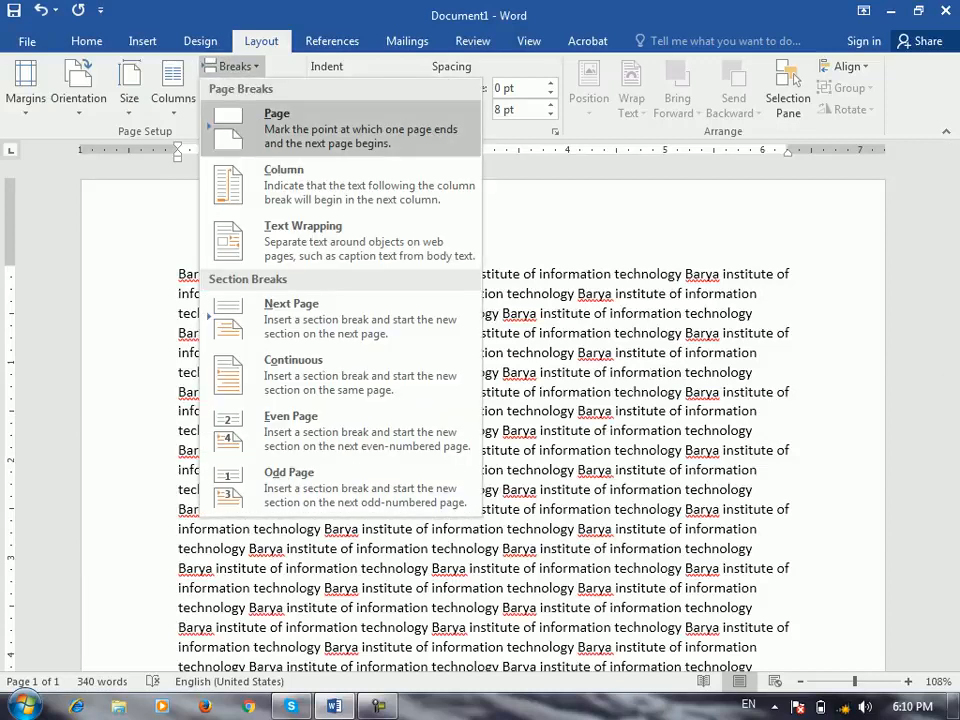
key(Escape)
key(ctrl+End)
scroll(793, 78, up, 3)
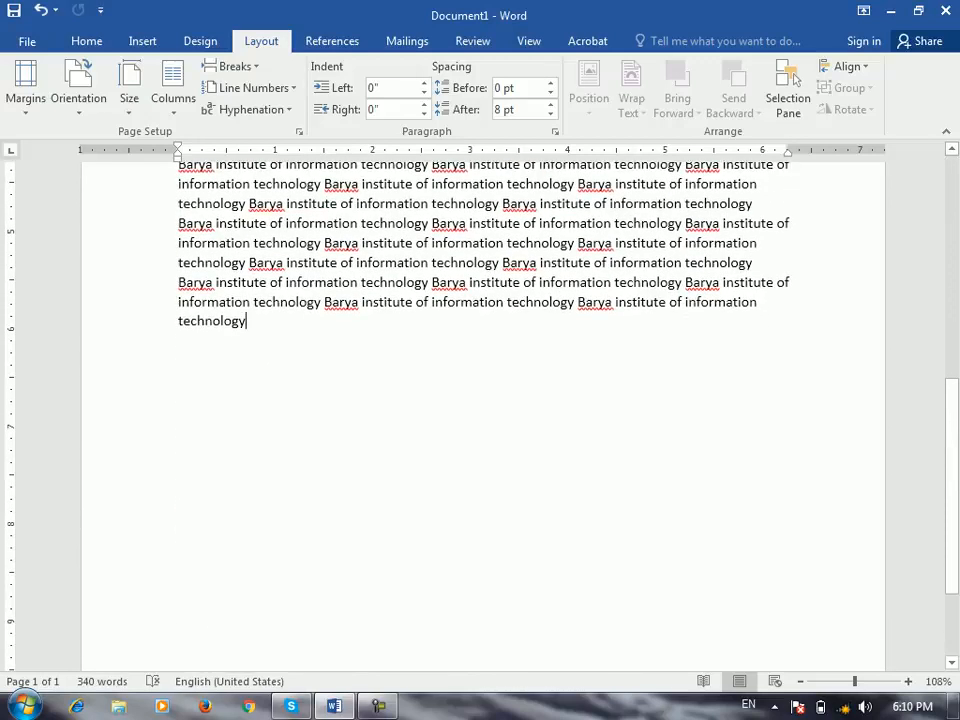
key(ctrl+Return)
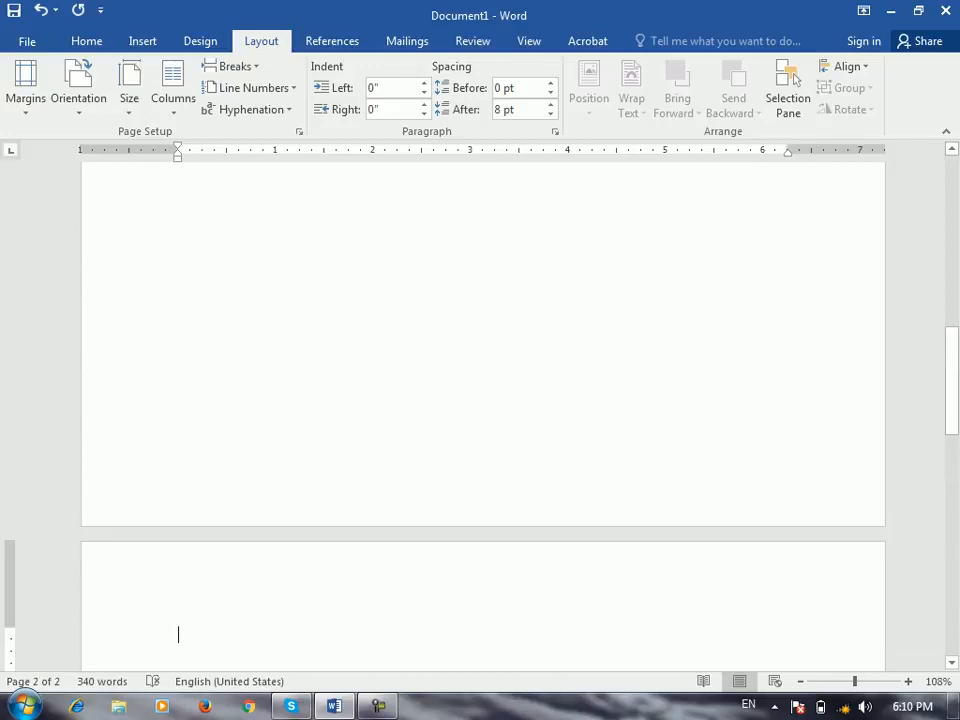
key(BackSpace)
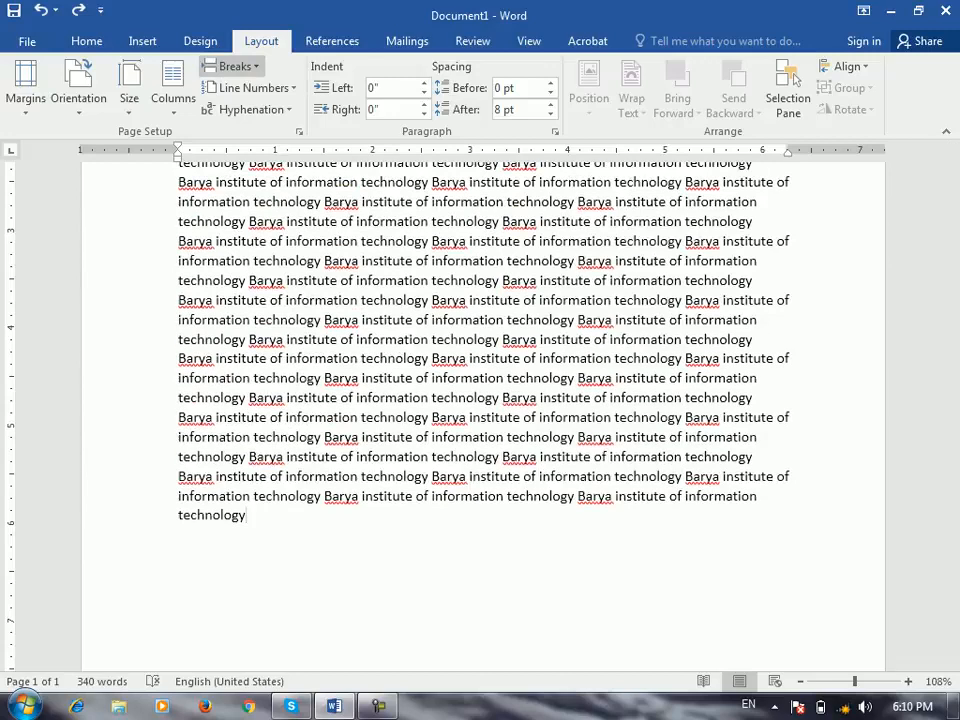
- Insert two page breaks after the last word of the text, then undo them
click(233, 66)
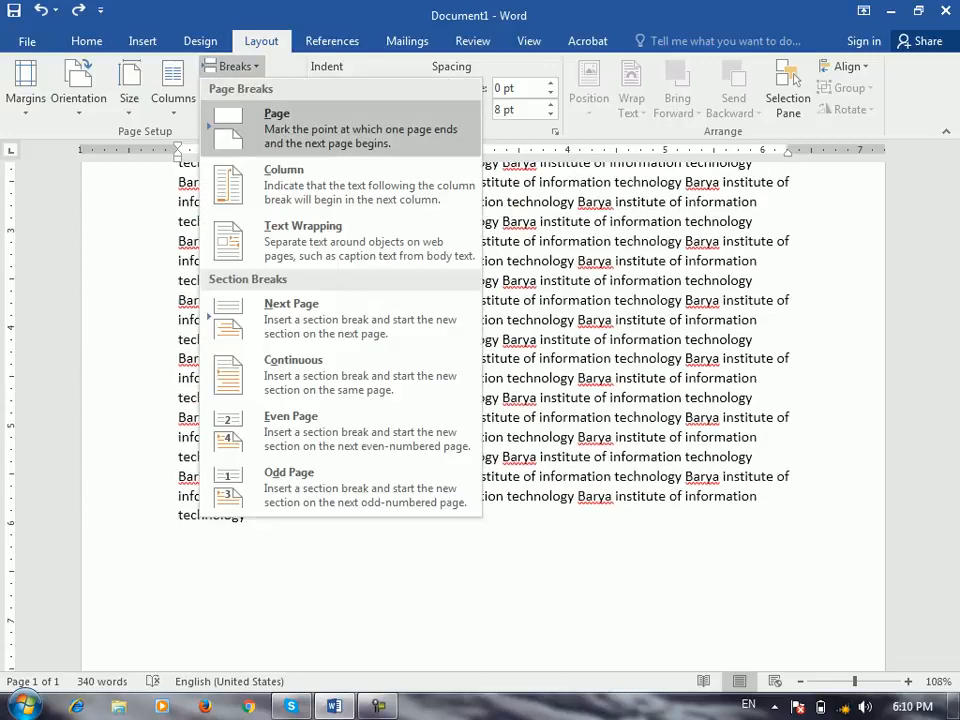
key(Return)
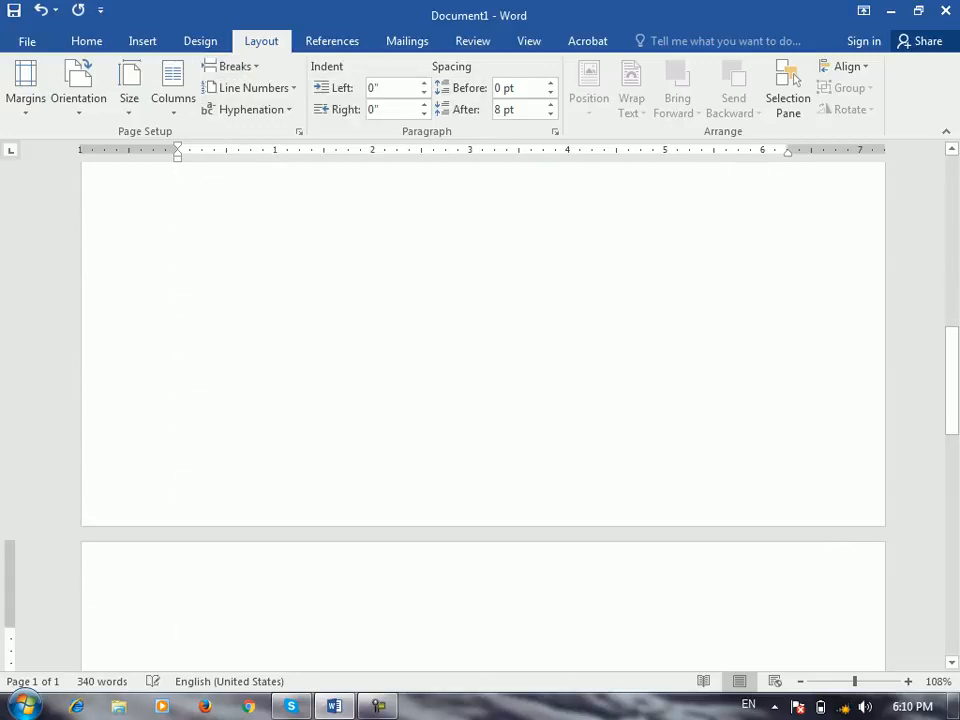
click(233, 66)
click(252, 110)
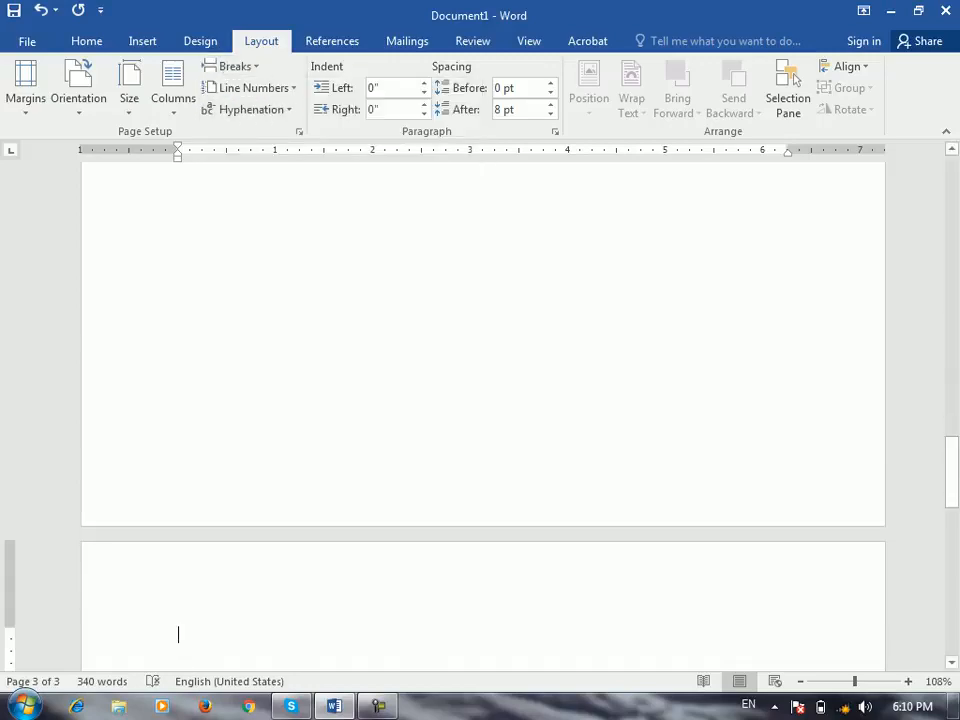
key(ctrl+z)
click(233, 66)
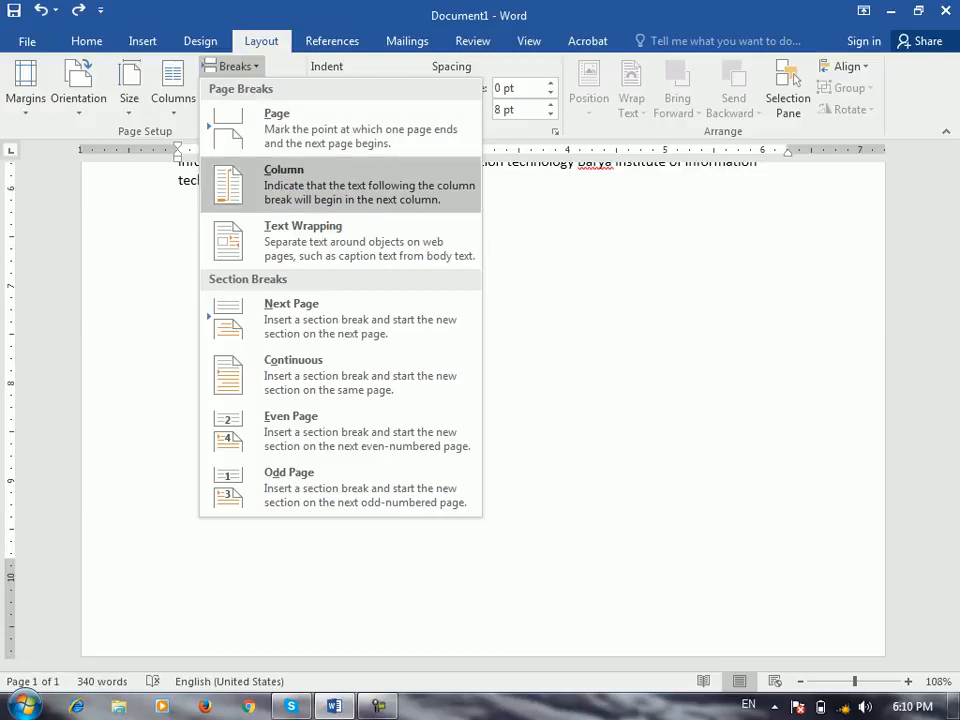
key(Escape)
scroll(480, 420, up, 10)
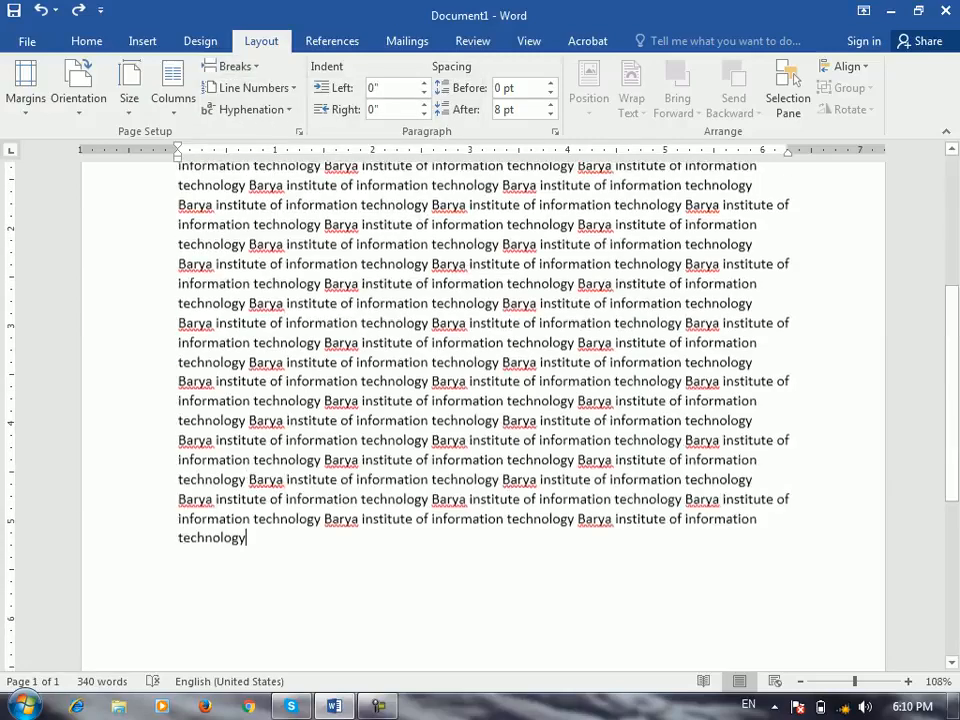
- Delete the sample text from partway through its eighth line to the end and arrange the rest in two columns
scroll(480, 420, down, 5)
drag(247, 557, 180, 264)
key(Delete)
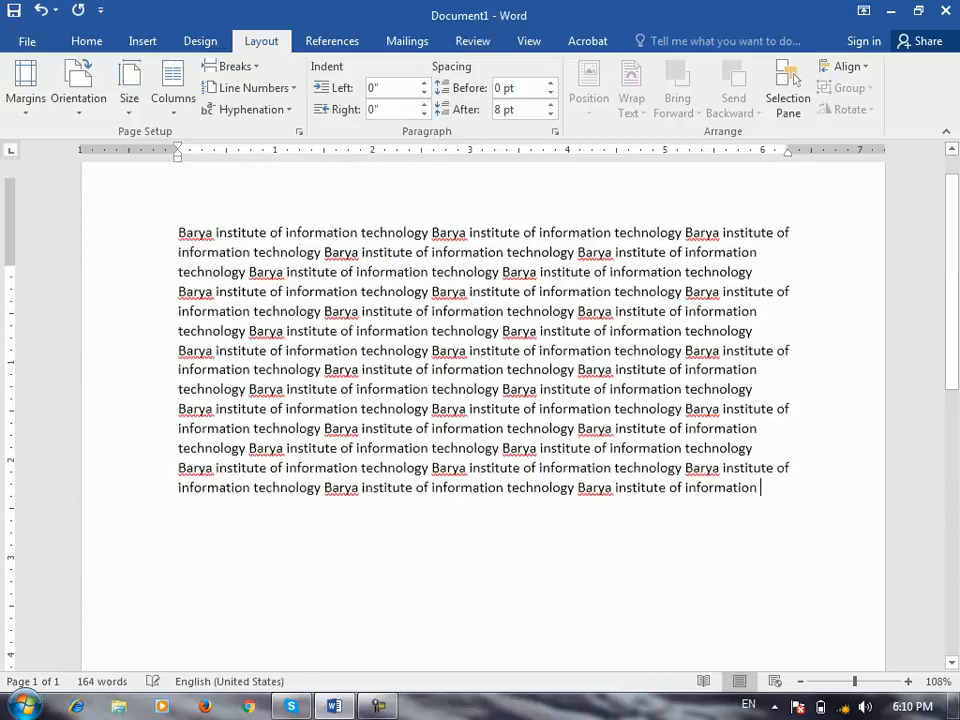
drag(761, 529, 266, 411)
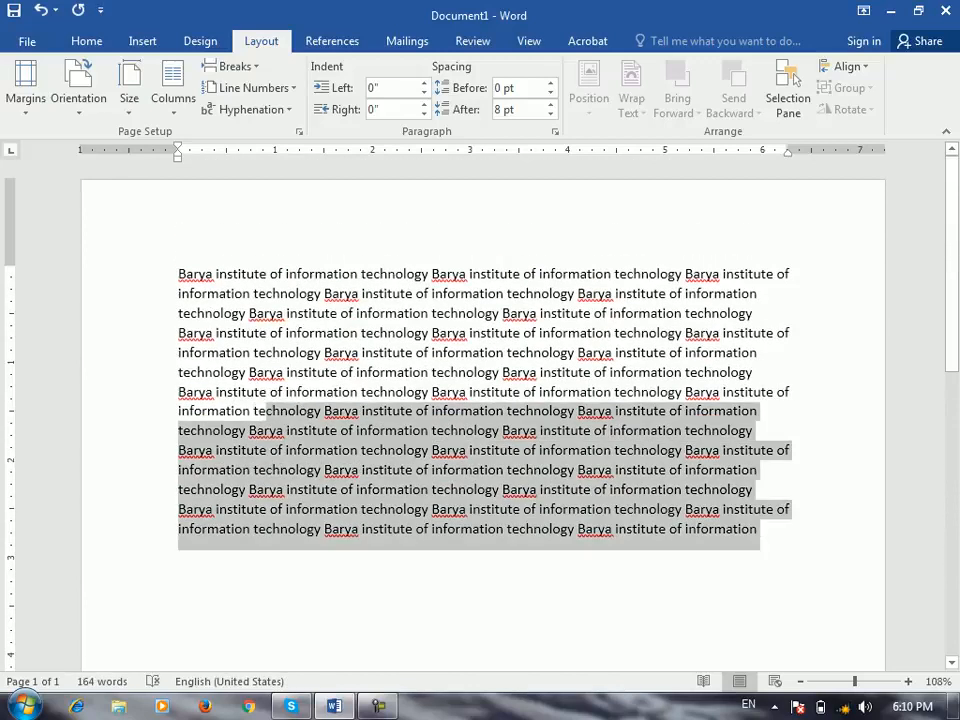
key(Delete)
click(173, 90)
click(210, 182)
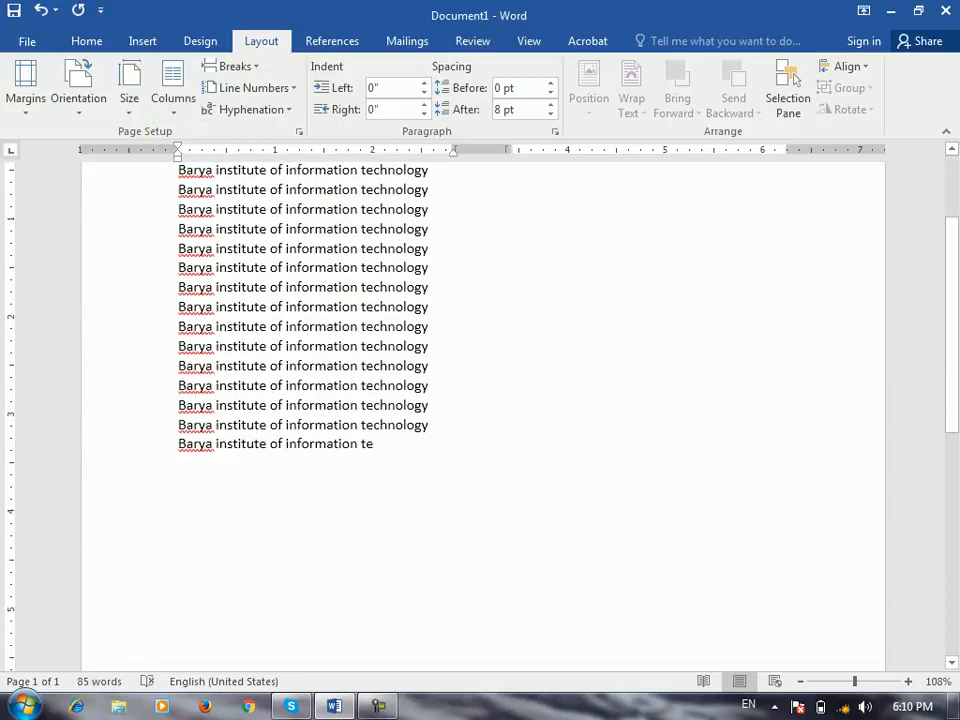
- Insert a column break after the last line of the first column
key(ctrl+Home)
key(End)
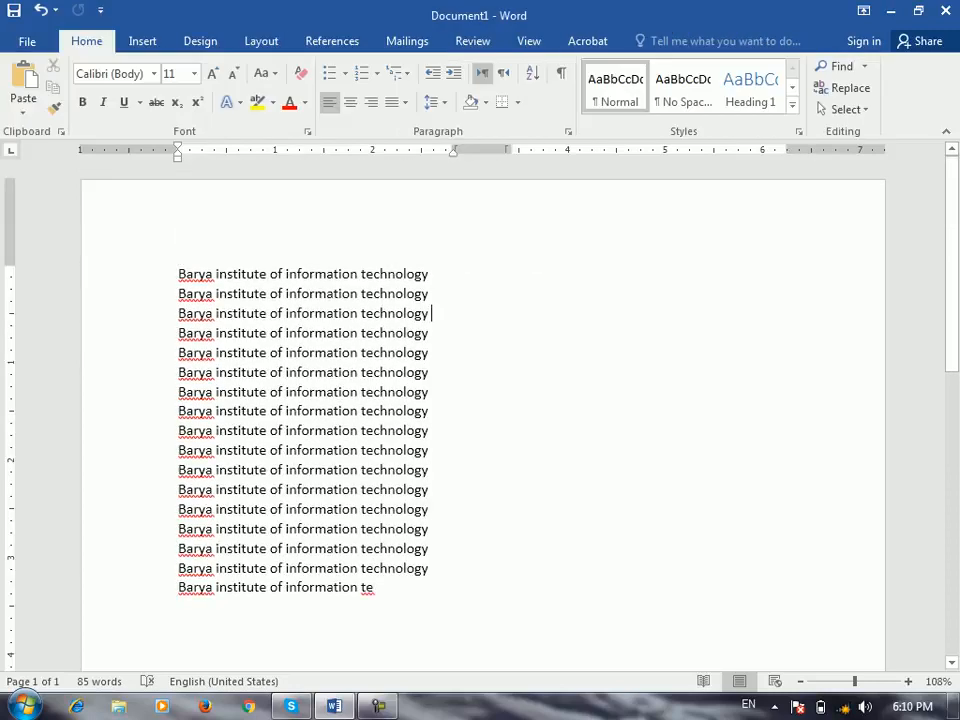
click(374, 587)
scroll(483, 400, down, 3)
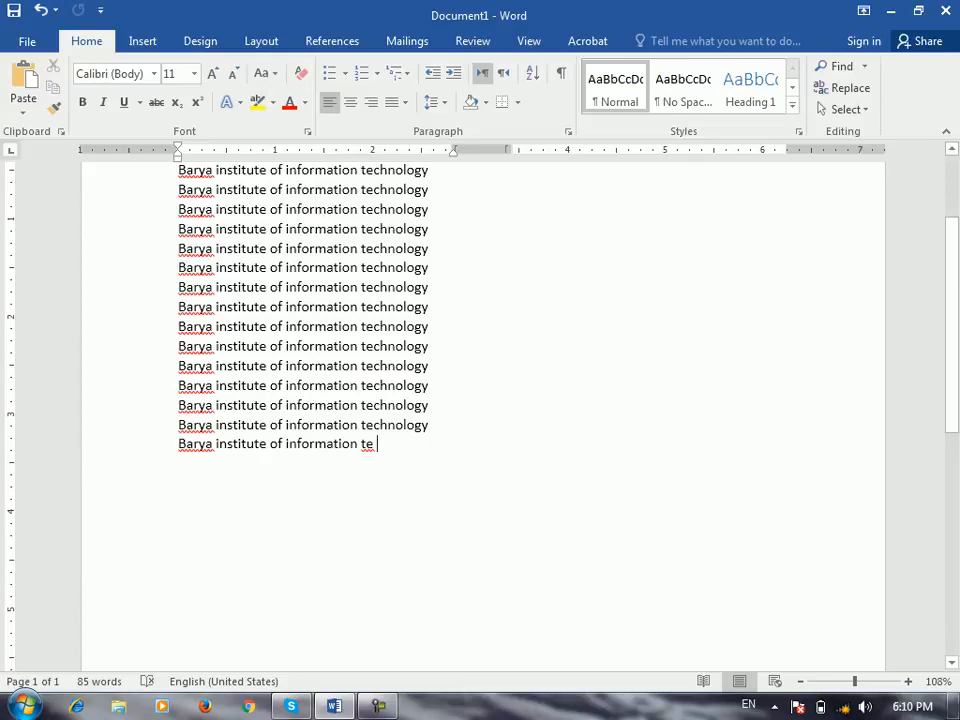
scroll(483, 400, up, 1)
scroll(483, 400, up, 2)
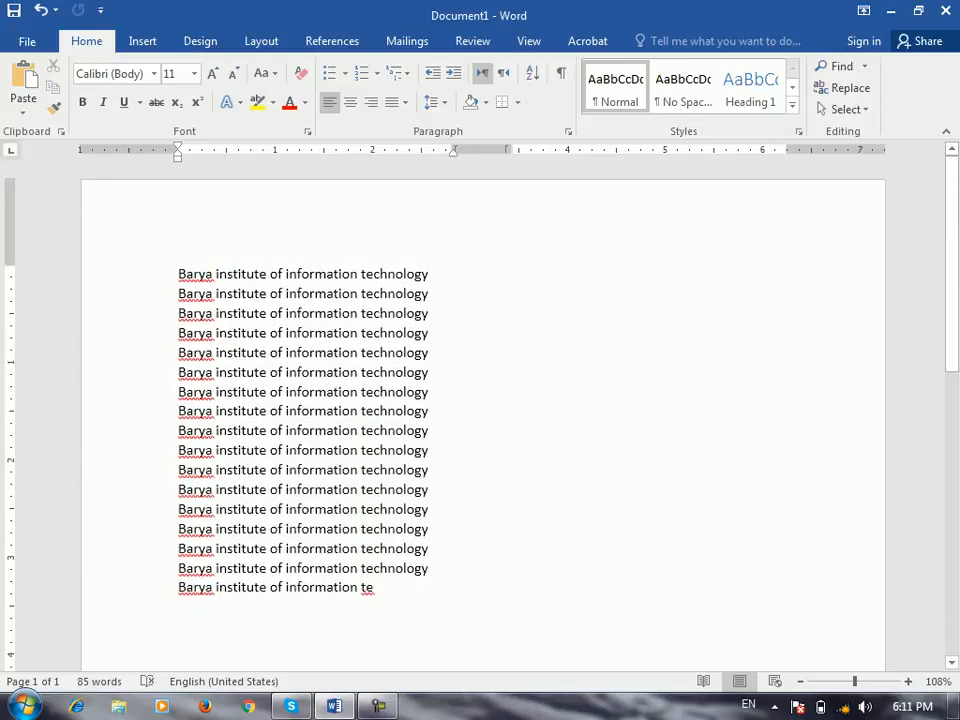
click(261, 41)
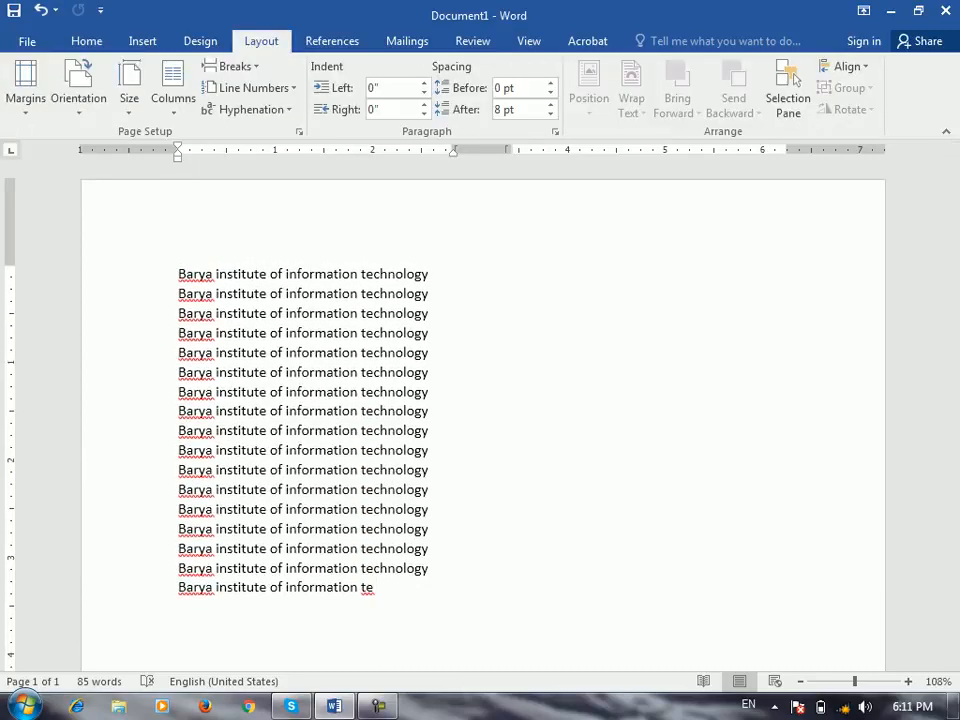
click(233, 66)
click(284, 178)
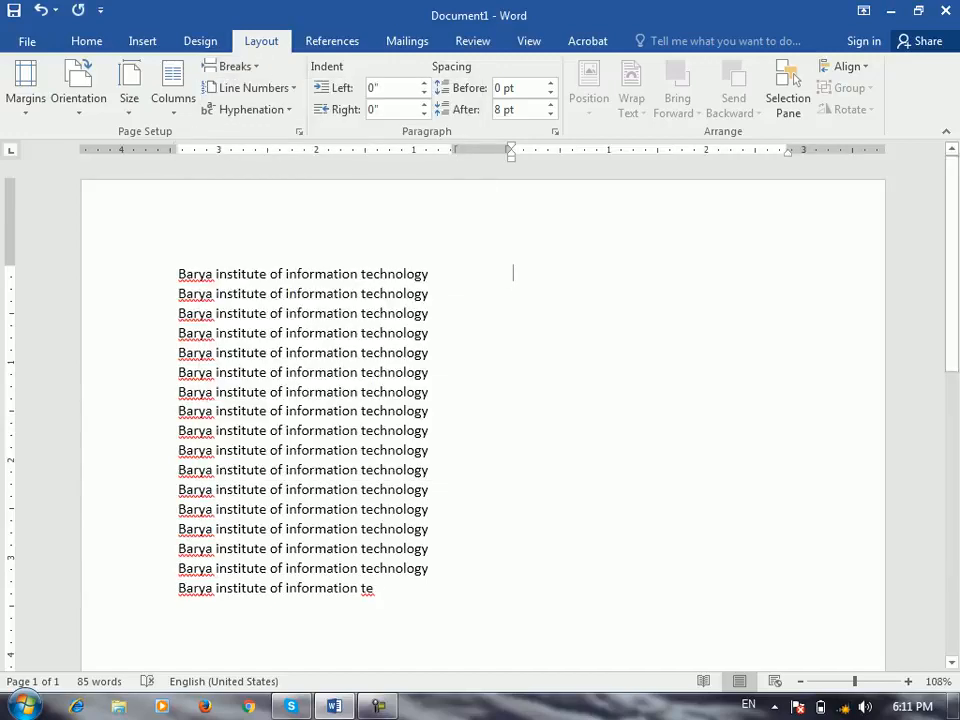
- Fill the second column with four lines reading "Barya institute of information technology"
text(Barya institute of information technology Barya institute of information technology)
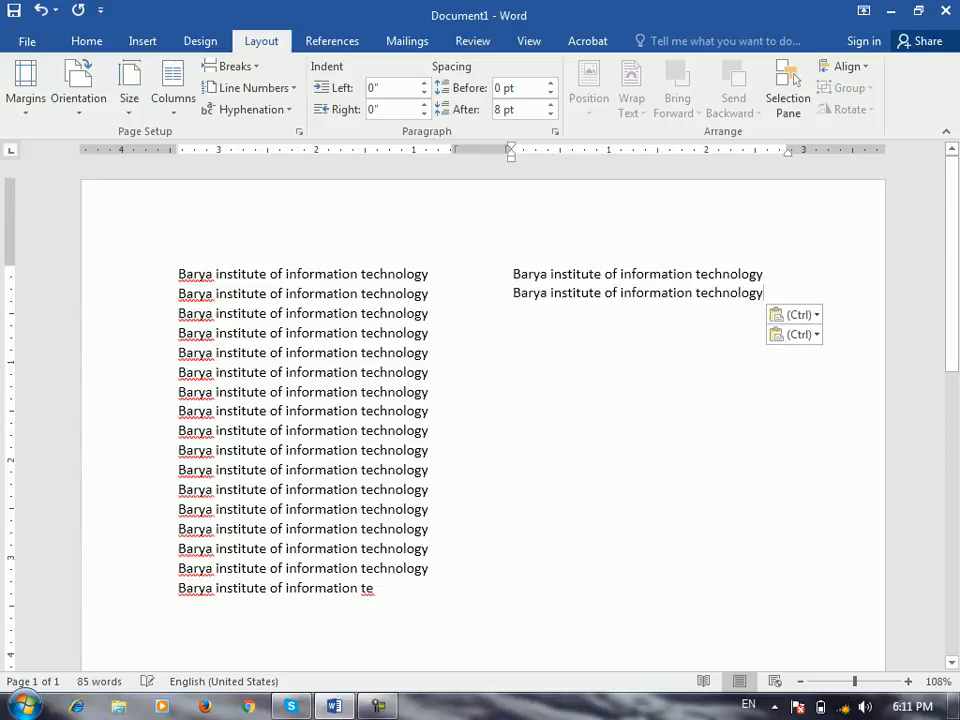
key(Return)
key(ctrl+v)
key(Return)
key(ctrl+v)
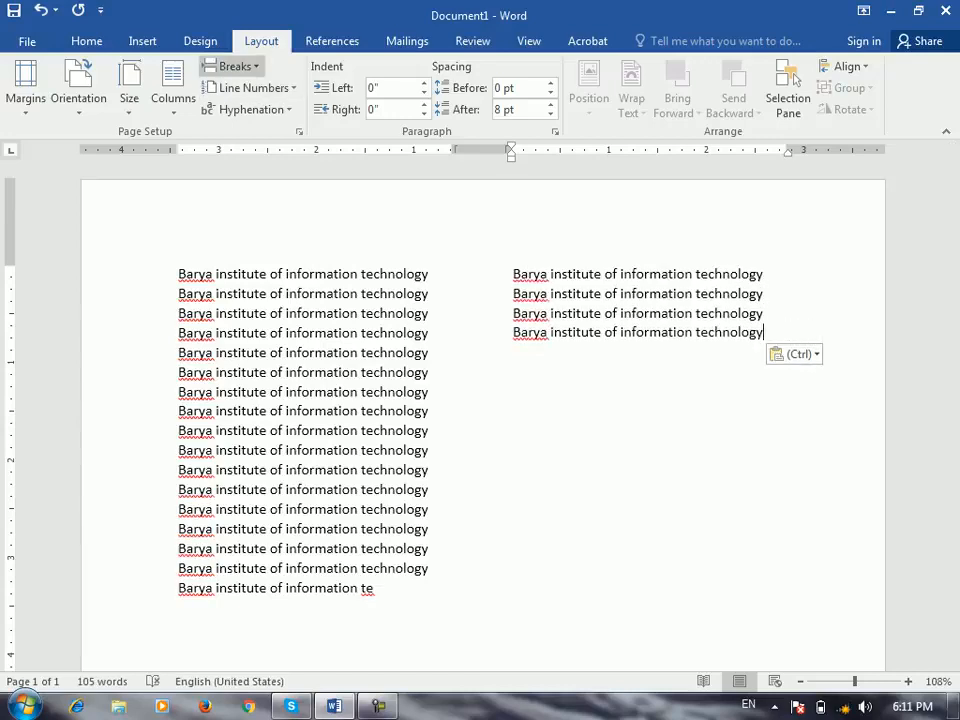
- Move the insertion point back through the first column, then return it to the last line of the second column
key(Up)
key(Up)
key(Up)
key(Up)
key(Up)
key(Up)
key(Up)
key(Up)
key(Up)
key(Up)
key(Up)
key(Up)
key(Up)
key(Up)
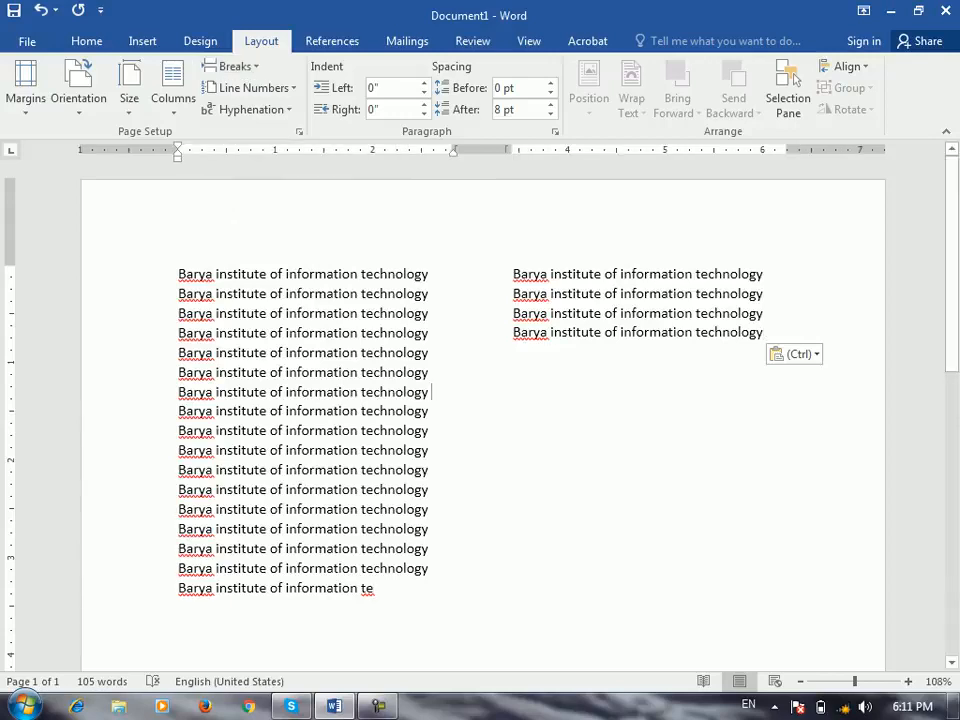
key(Down)
key(Down)
key(Down)
key(Down)
key(Down)
key(Down)
key(Down)
key(Down)
key(Down)
key(Down)
key(Down)
key(Down)
key(Down)
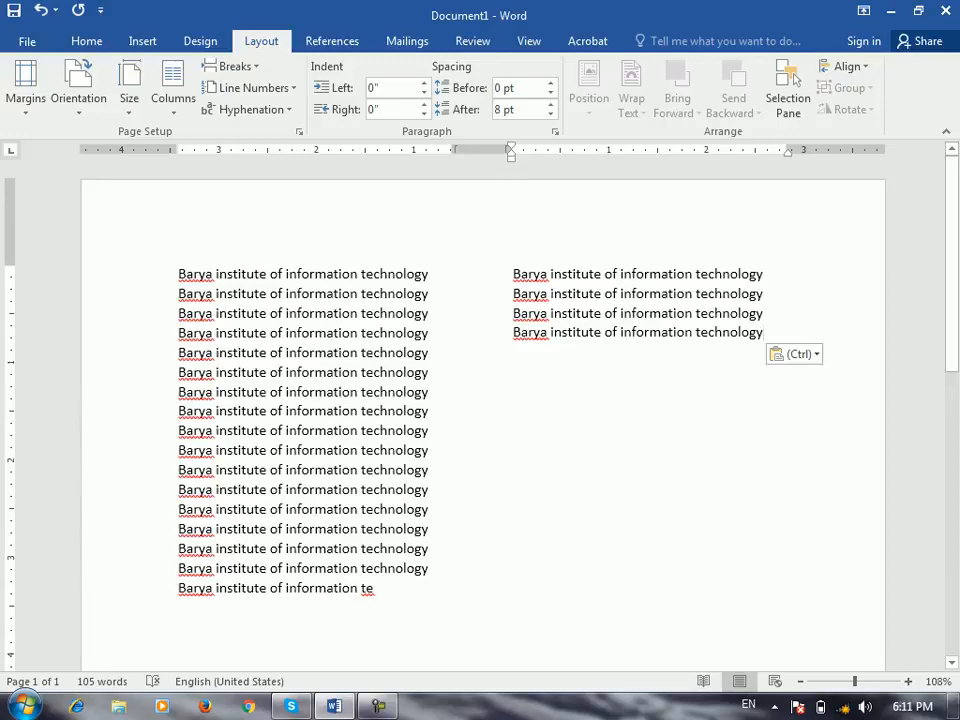
- Undo the four lines in the second column together with the column break
click(234, 66)
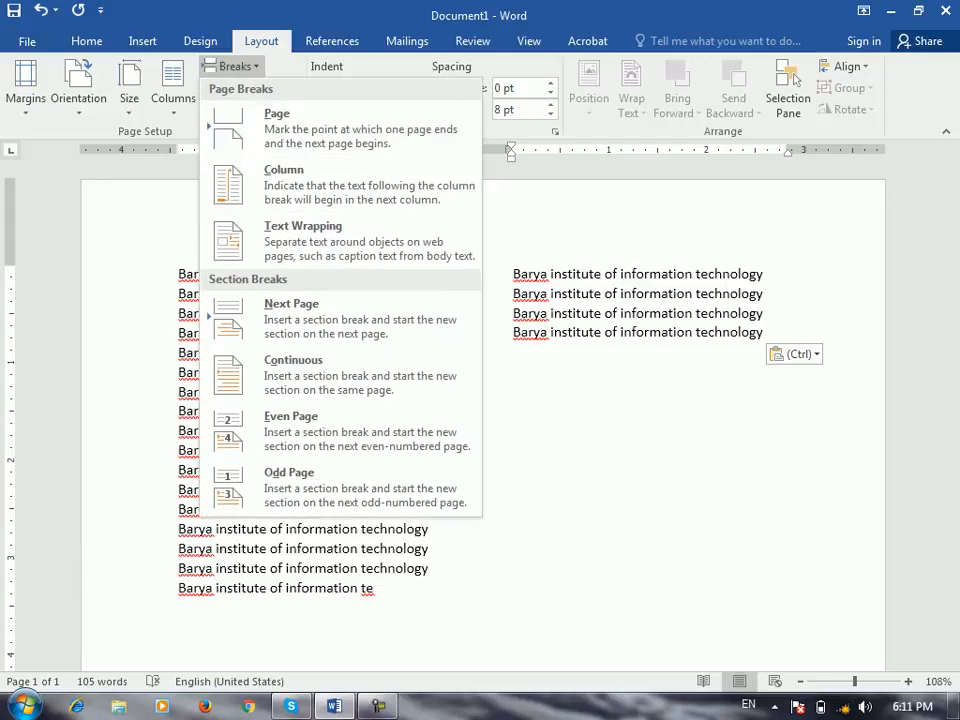
key(Escape)
key(ctrl+z)
key(ctrl+z)
key(ctrl+z)
key(ctrl+z)
key(ctrl+z)
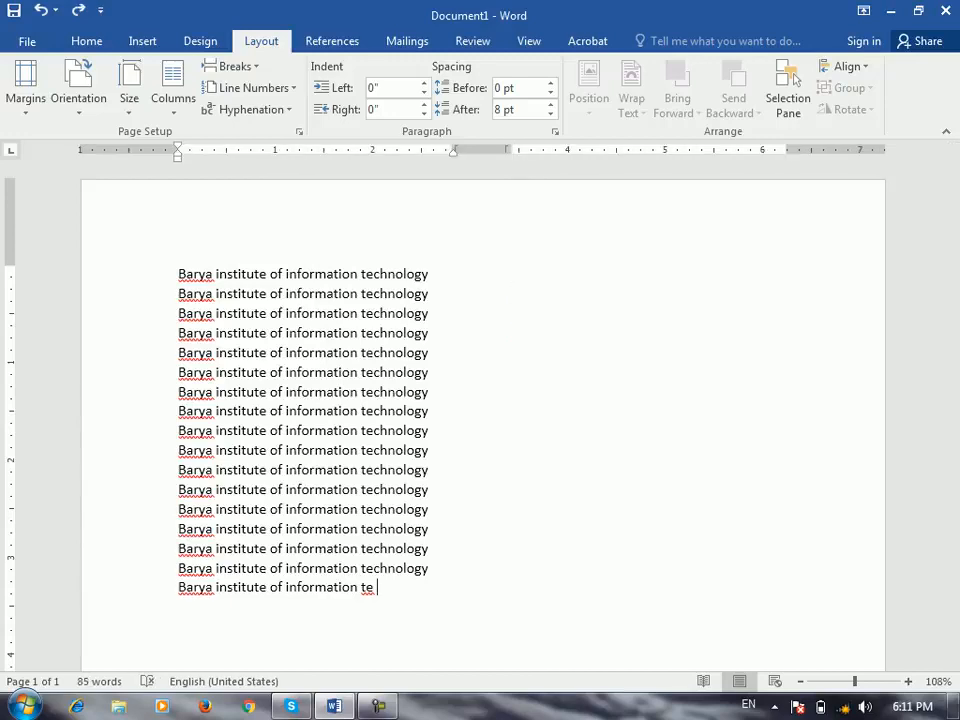
- Try a column break at the end of the text with two lines reading "Barya institute of information technology" in the second column
key(alt+p)
key(b)
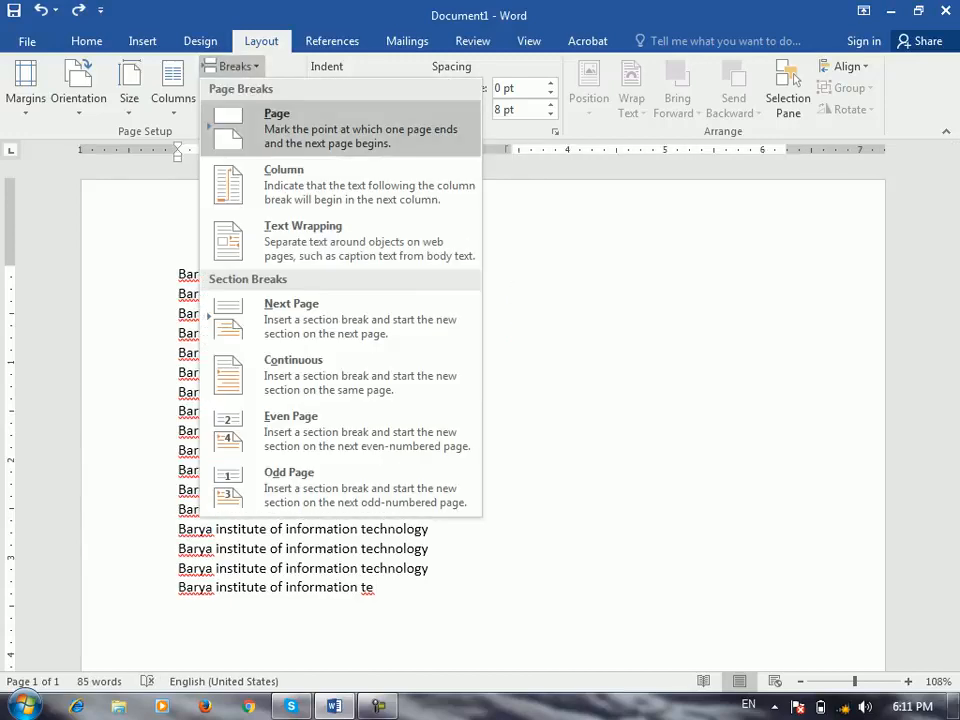
key(Down)
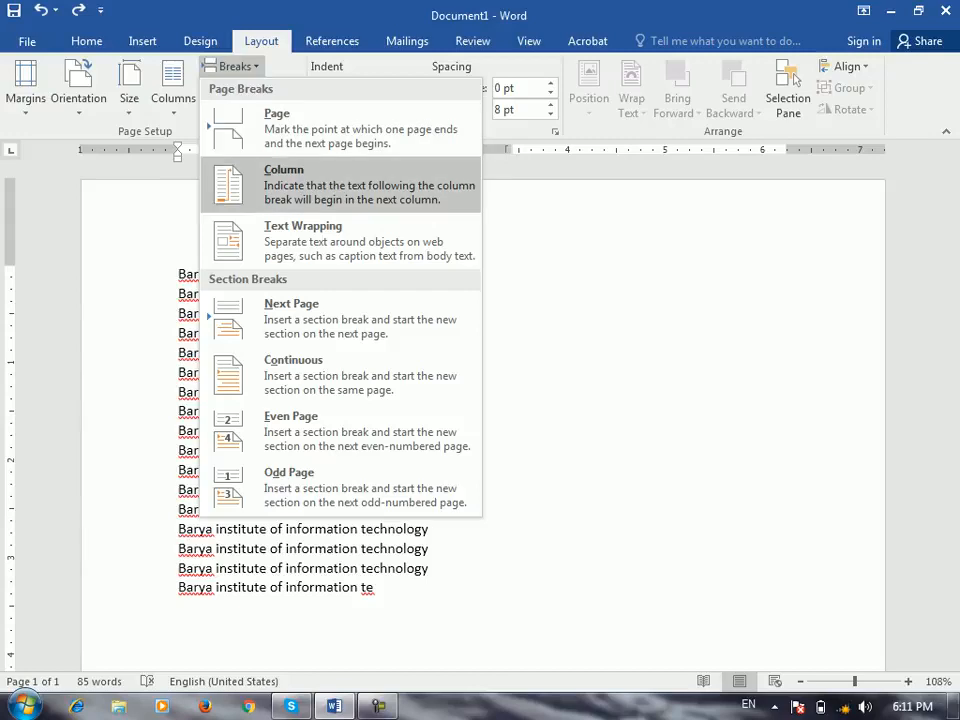
key(Down)
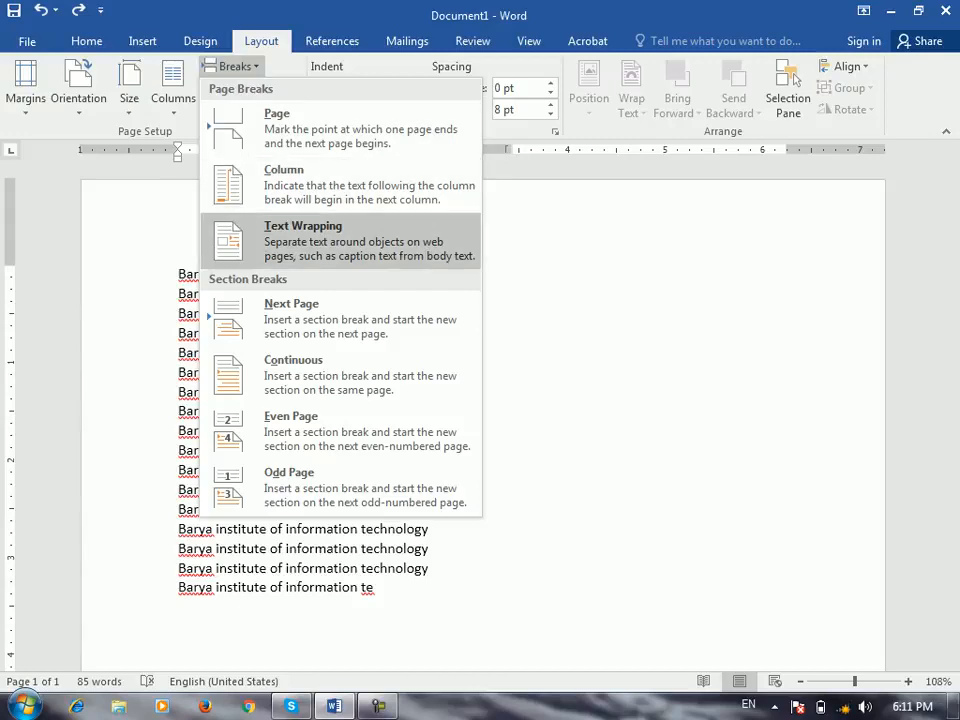
key(Up)
key(Up)
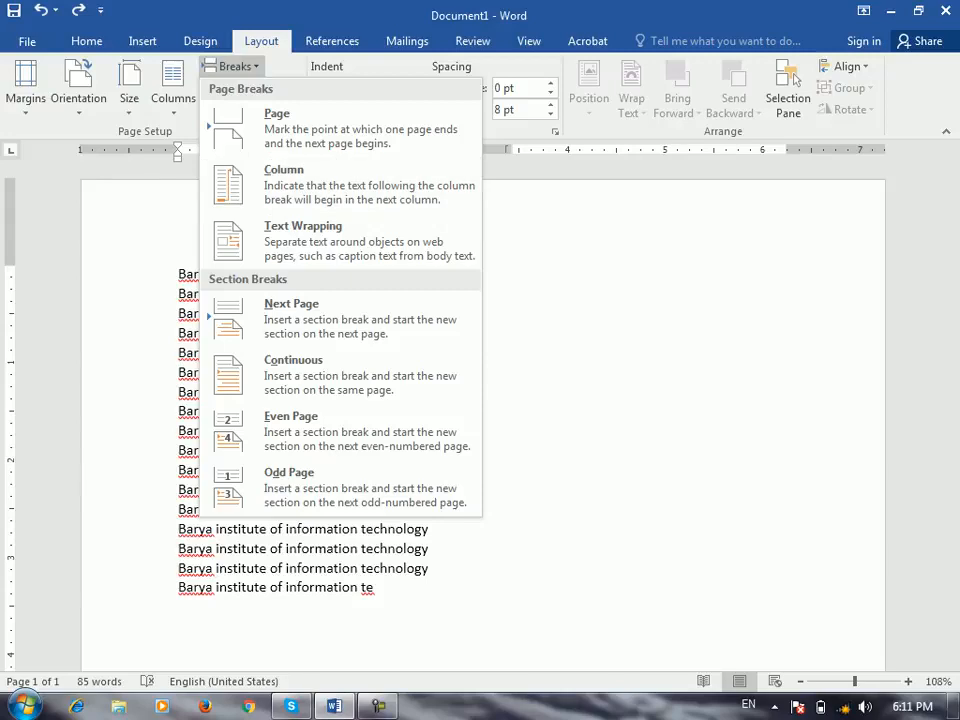
key(Escape)
key(ctrl+shift+Return)
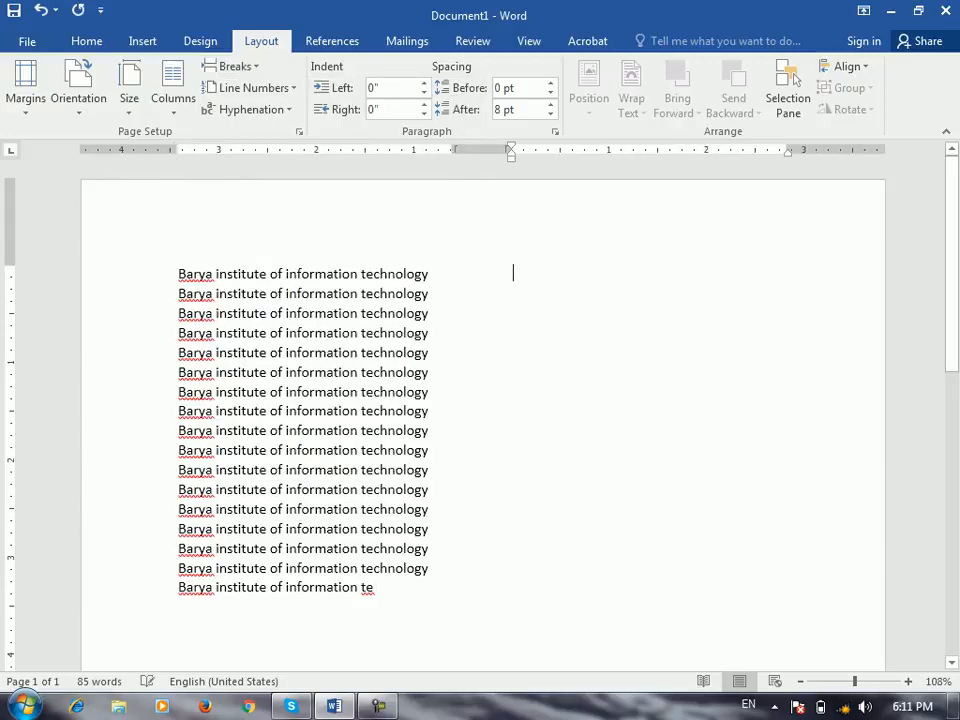
text(Barya institute of information technology Barya institute of information technology)
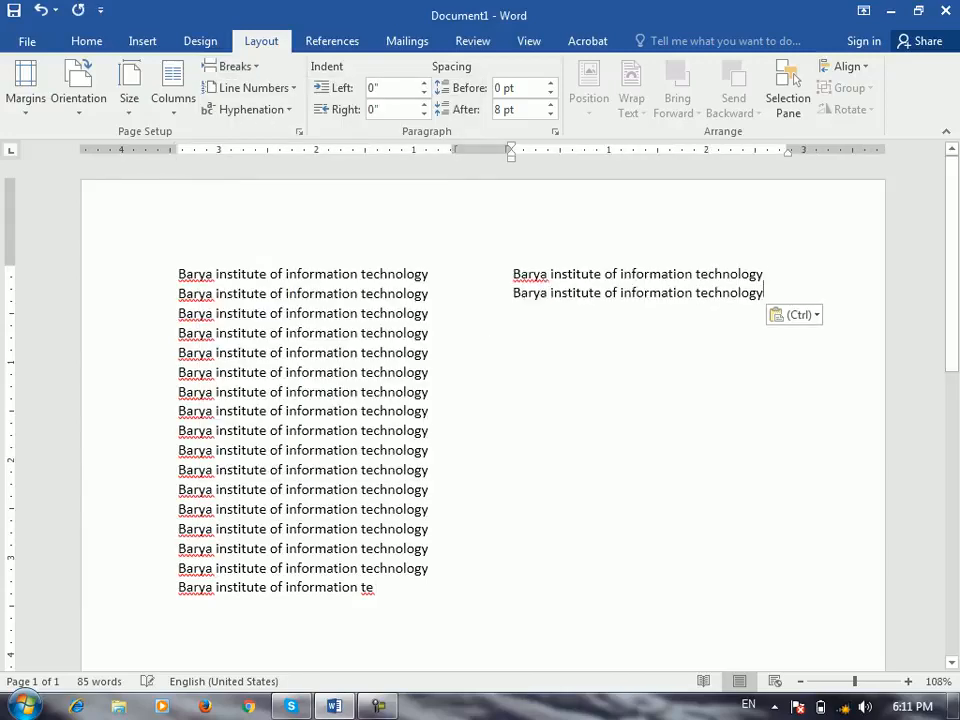
key(ctrl+z)
key(ctrl+z)
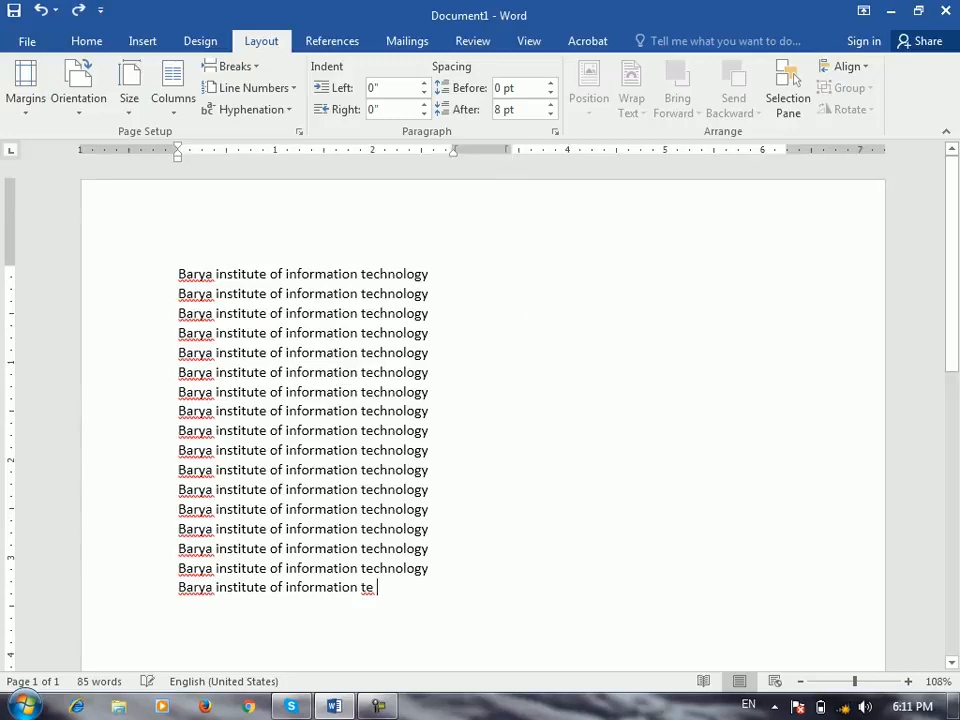
- Set the sample text back to a single-column layout
key(Up)
key(Up)
key(Down)
key(Escape)
key(Left)
key(Down)
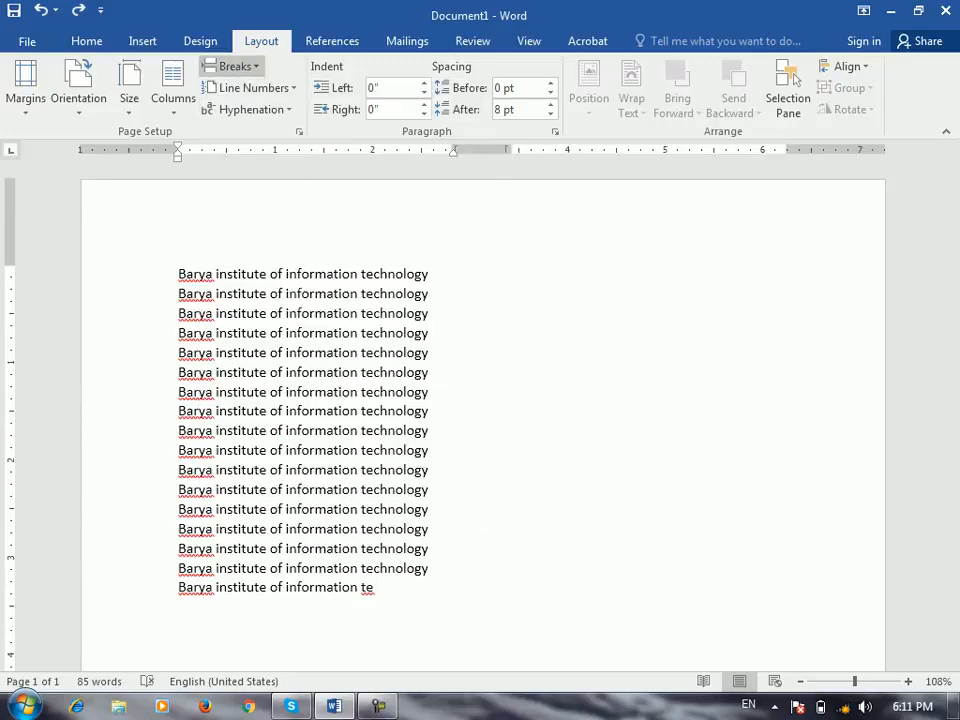
key(Return)
- Examine the available page break types, including Text Wrapping
key(Up)
key(Down)
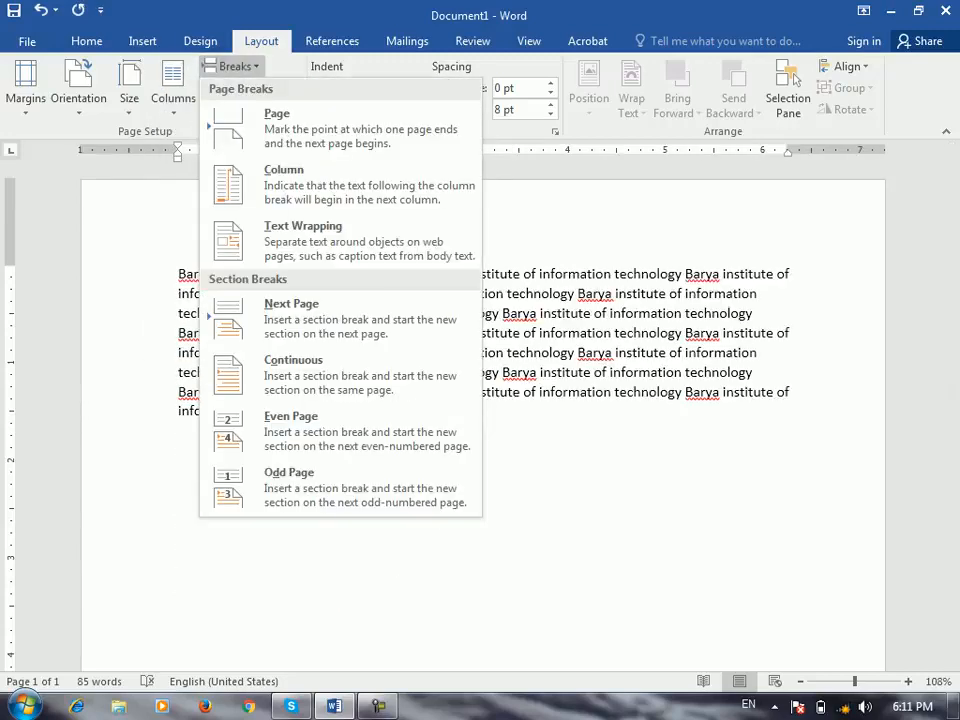
key(Down)
key(Down)
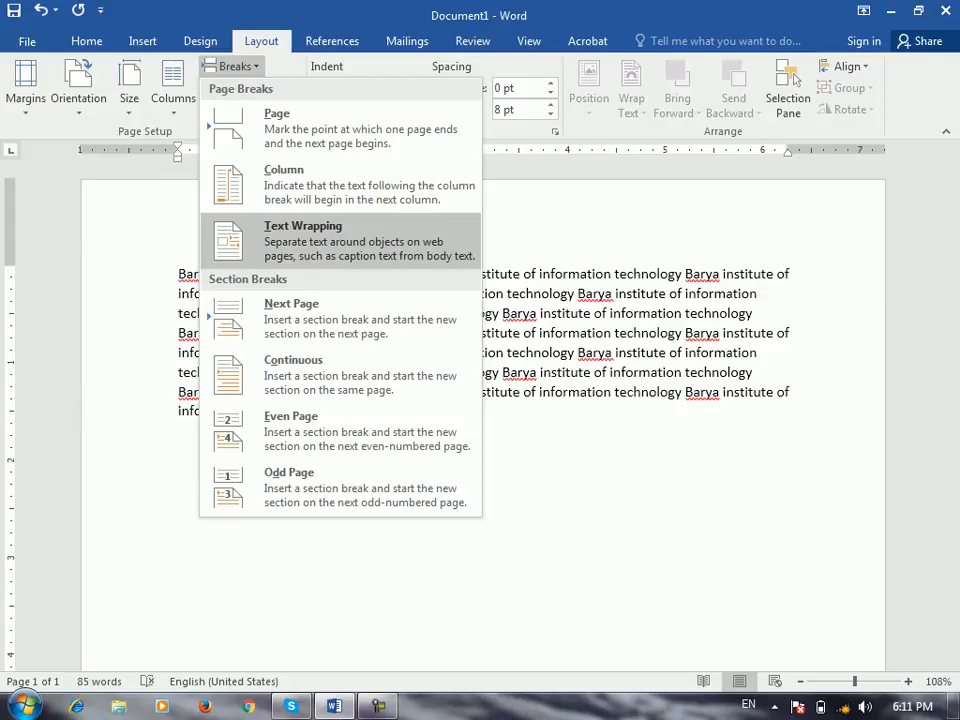
key(Up)
key(Up)
key(Escape)
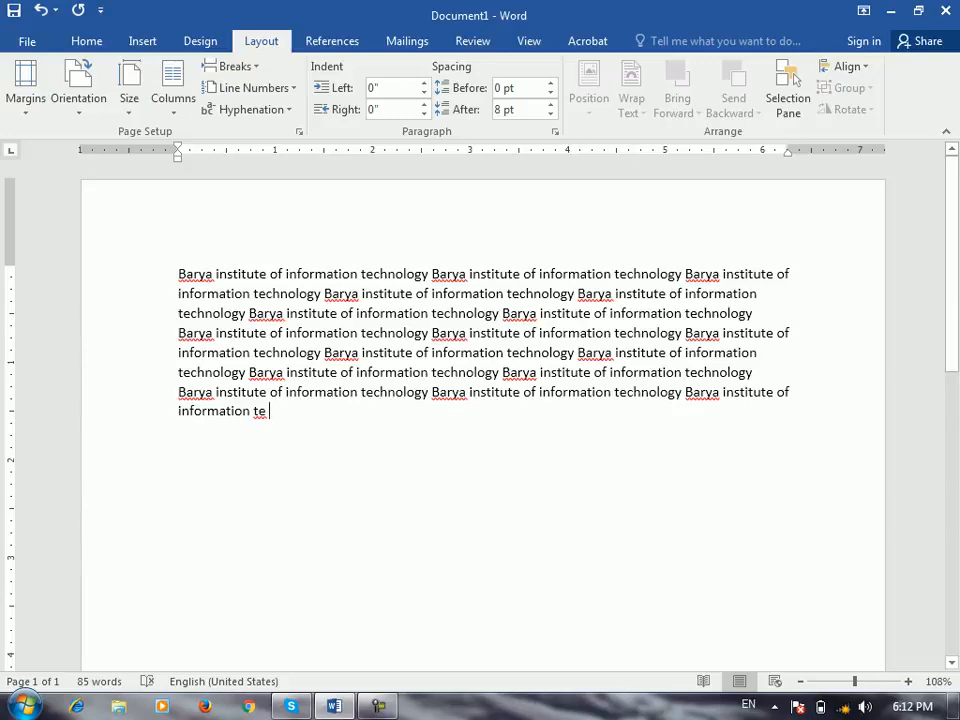
- Show the formatting marks and add a paragraph below the text repeating "Barya institute of information technology" three times
click(86, 41)
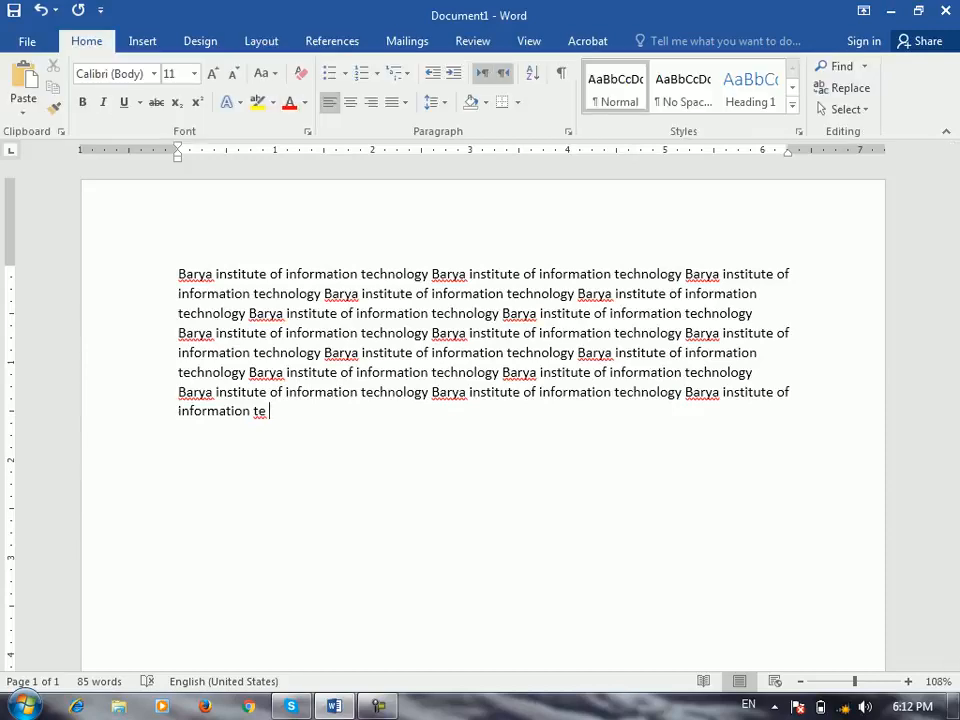
key(ctrl+shift+8)
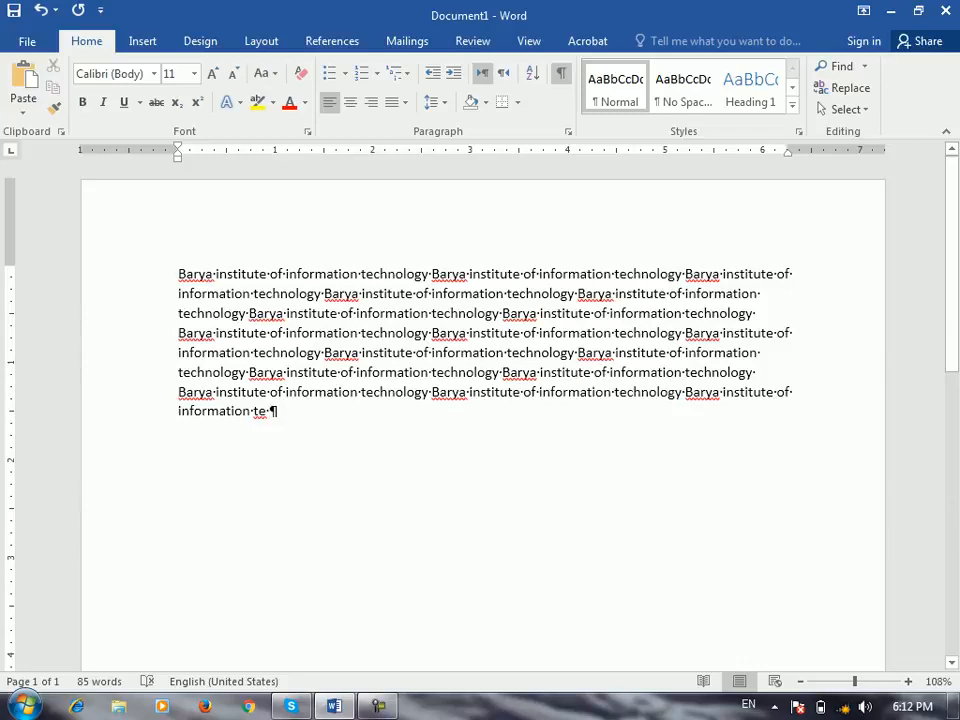
key(Return)
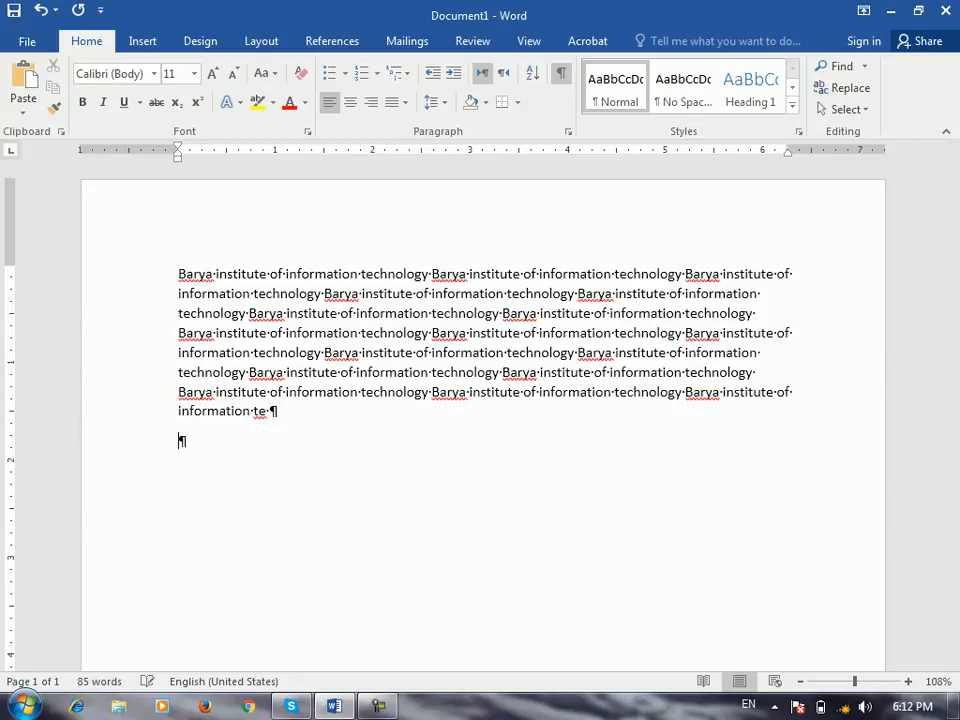
key(ctrl+v)
key(ctrl+v)
key(ctrl+v)
- Leave two blank paragraphs and add another paragraph repeating "Barya institute of information technology" four times
key(Return)
key(Return)
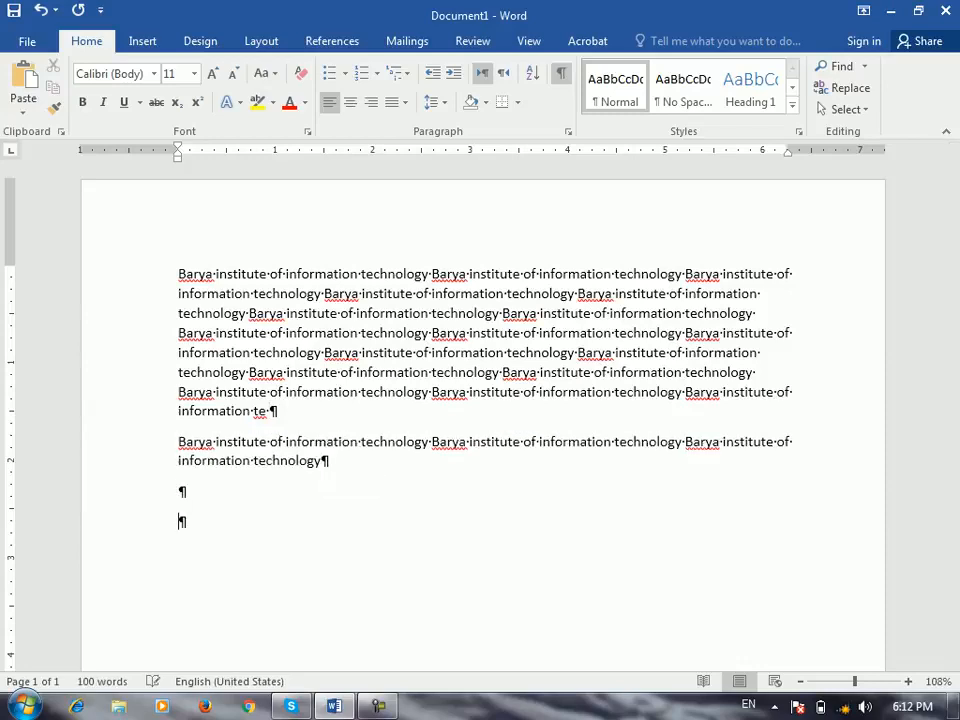
key(ctrl+v)
key(ctrl+v)
key(ctrl+v)
key(ctrl+v)
- Insert two text wrapping breaks after the last paragraph's text
scroll(480, 400, down, 2)
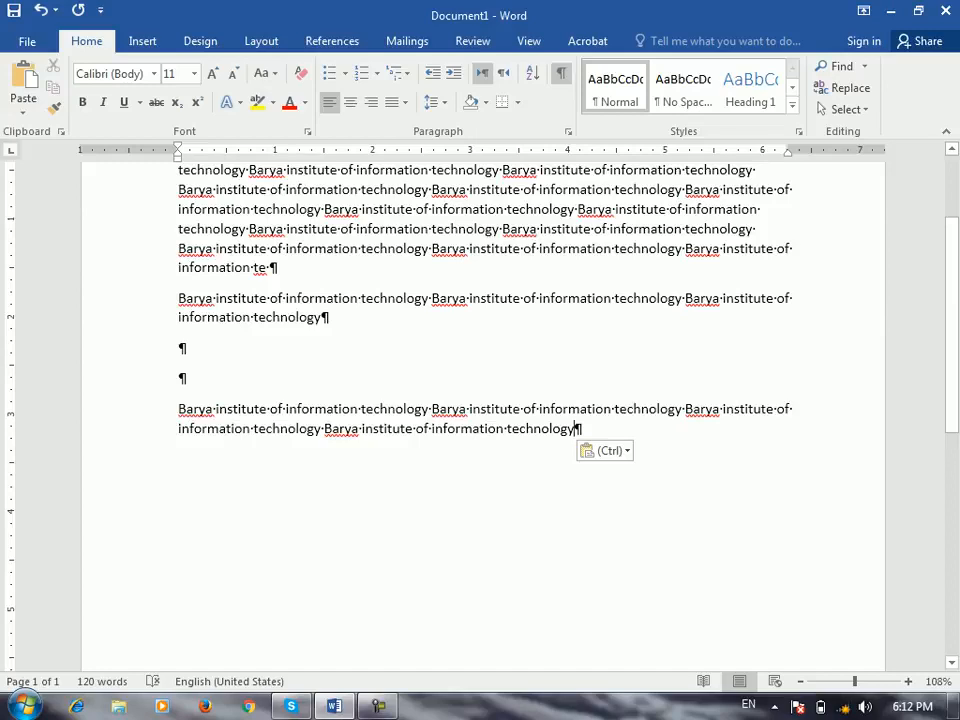
key(Return)
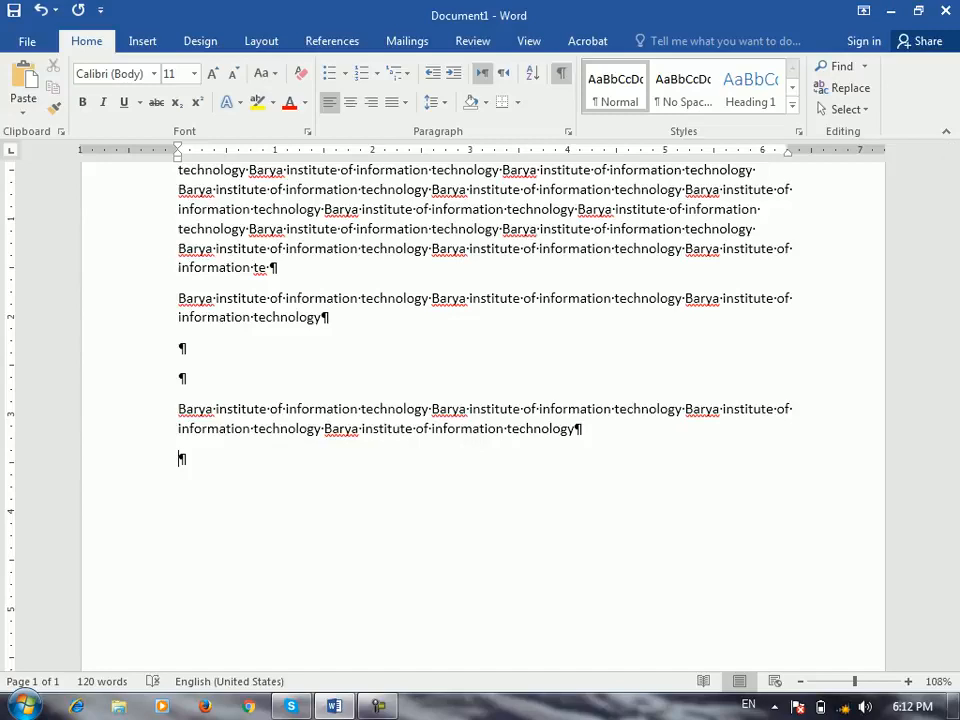
key(ctrl+z)
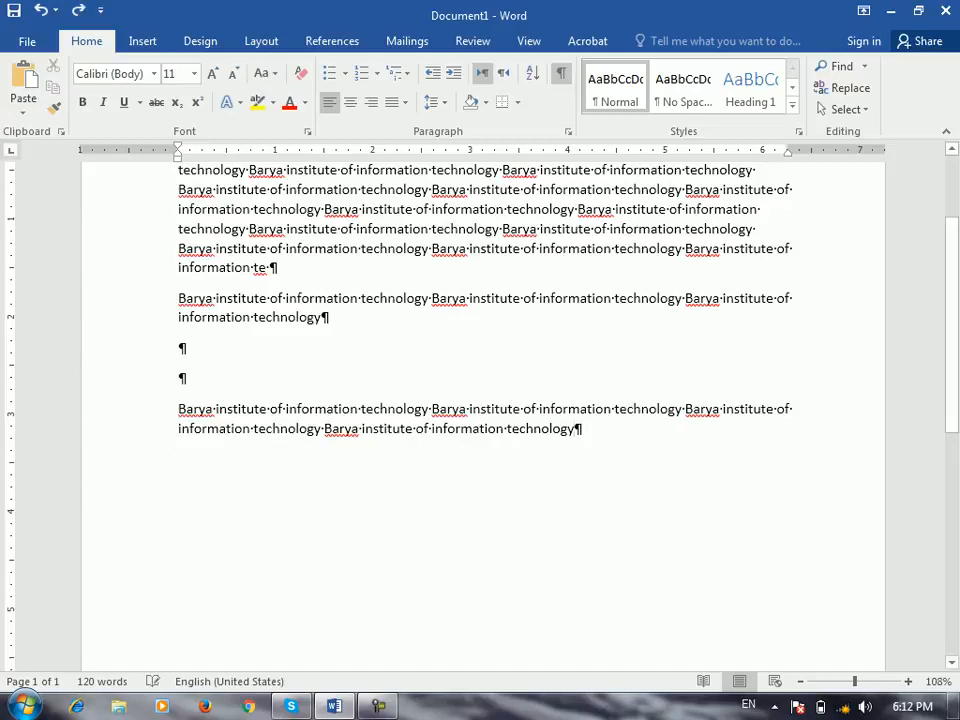
click(261, 41)
click(233, 66)
click(300, 225)
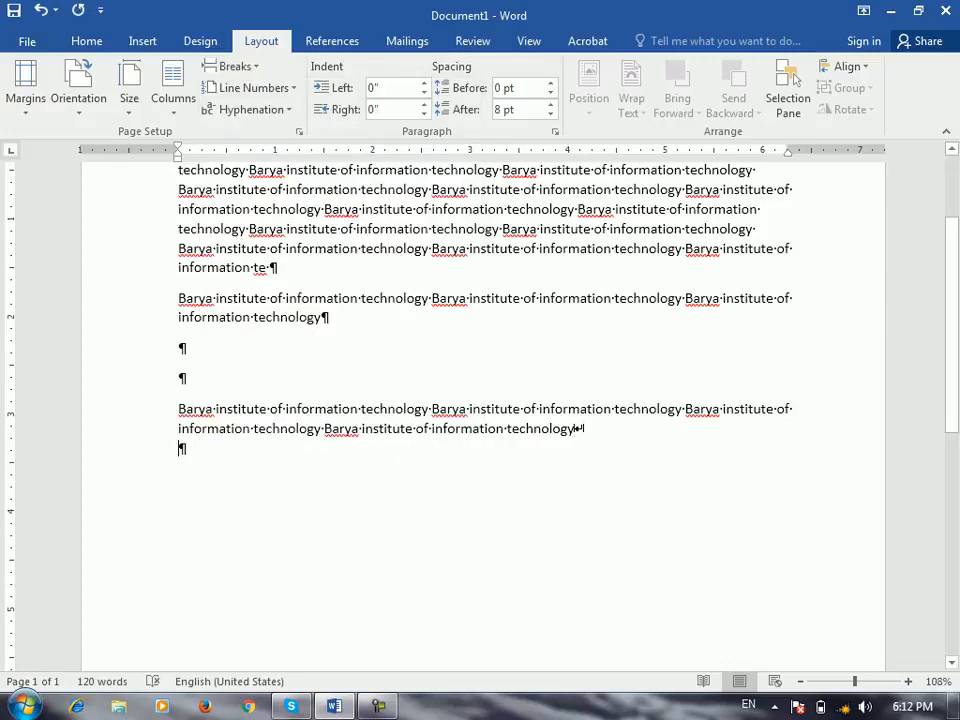
click(233, 66)
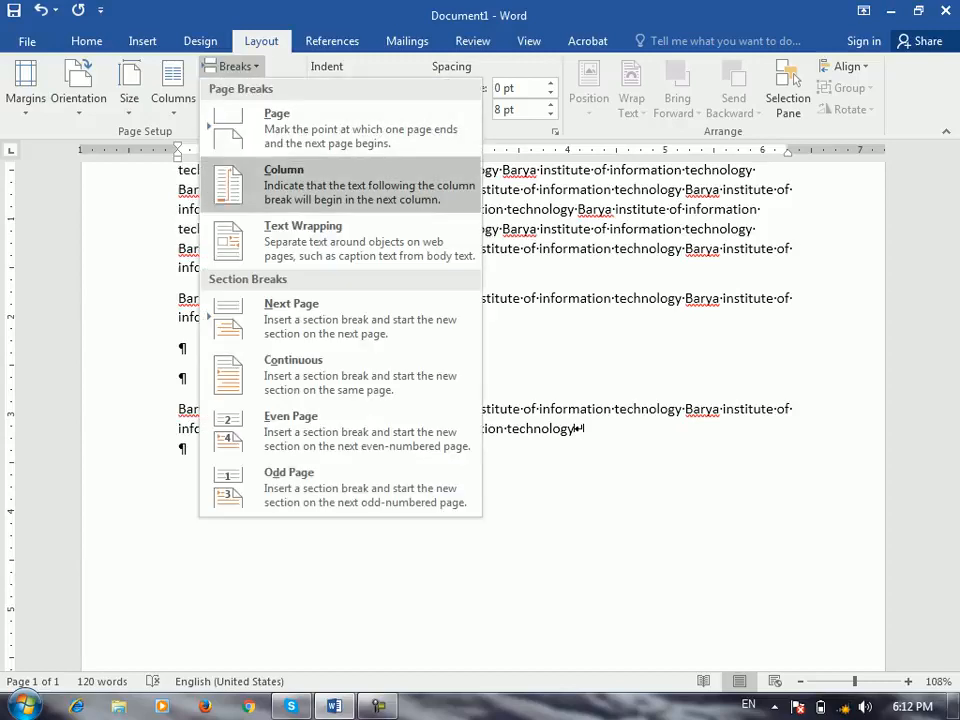
click(290, 180)
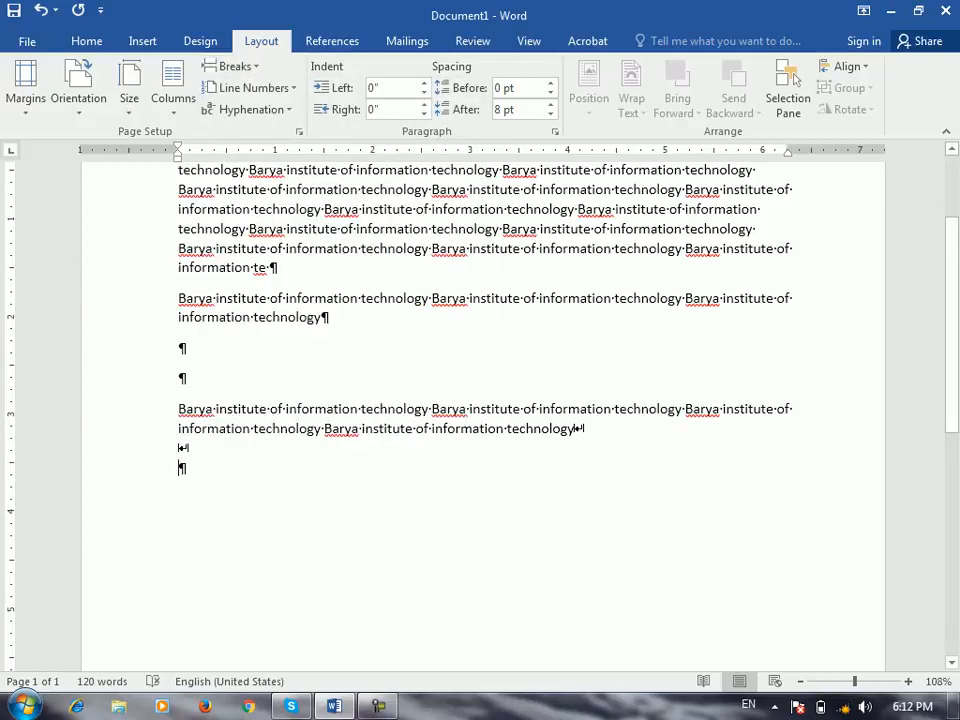
- Add three manual line breaks and follow them with "Barya institute of information technology" repeated four times
key(shift+Return)
key(shift+Return)
key(shift+Return)
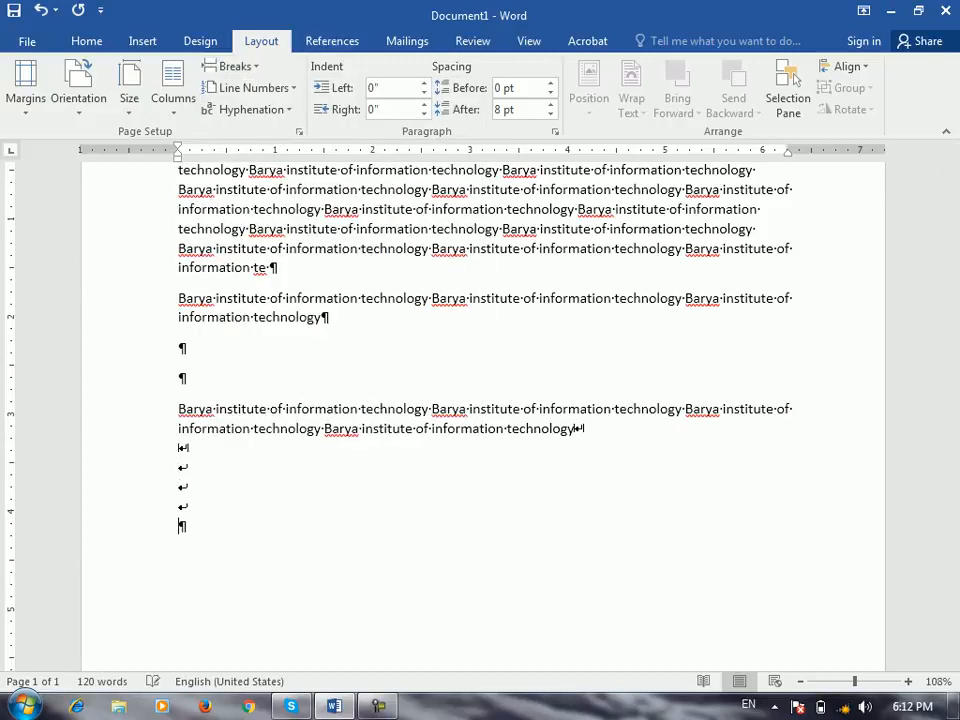
text(Barya institute of information technology Barya institute of information technology Barya institute of information technology)
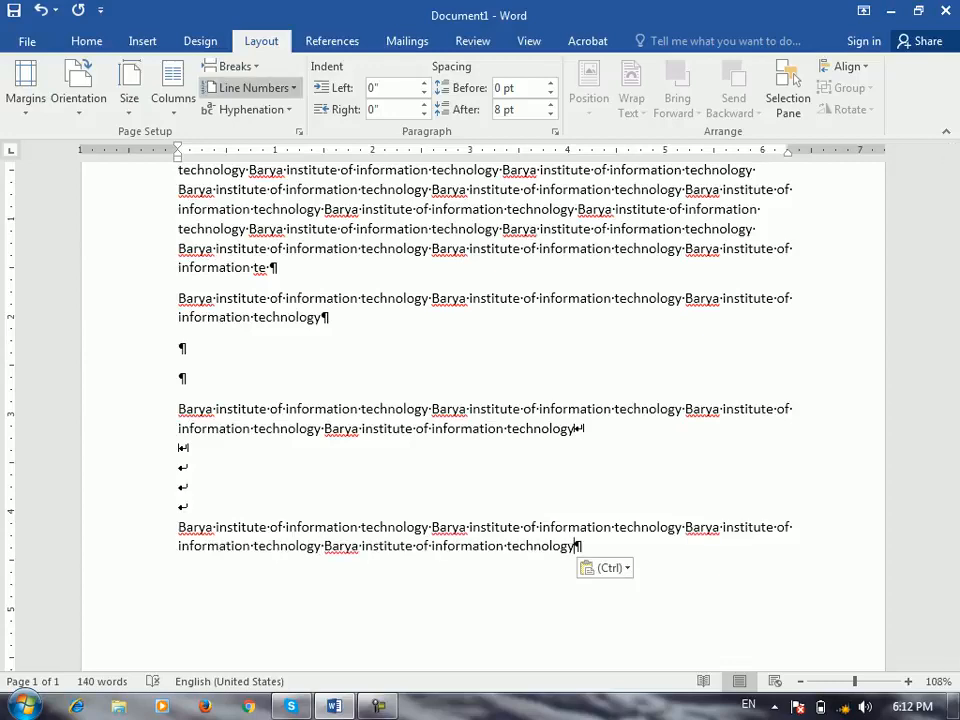
- Turn on continuous line numbering for the document
click(235, 66)
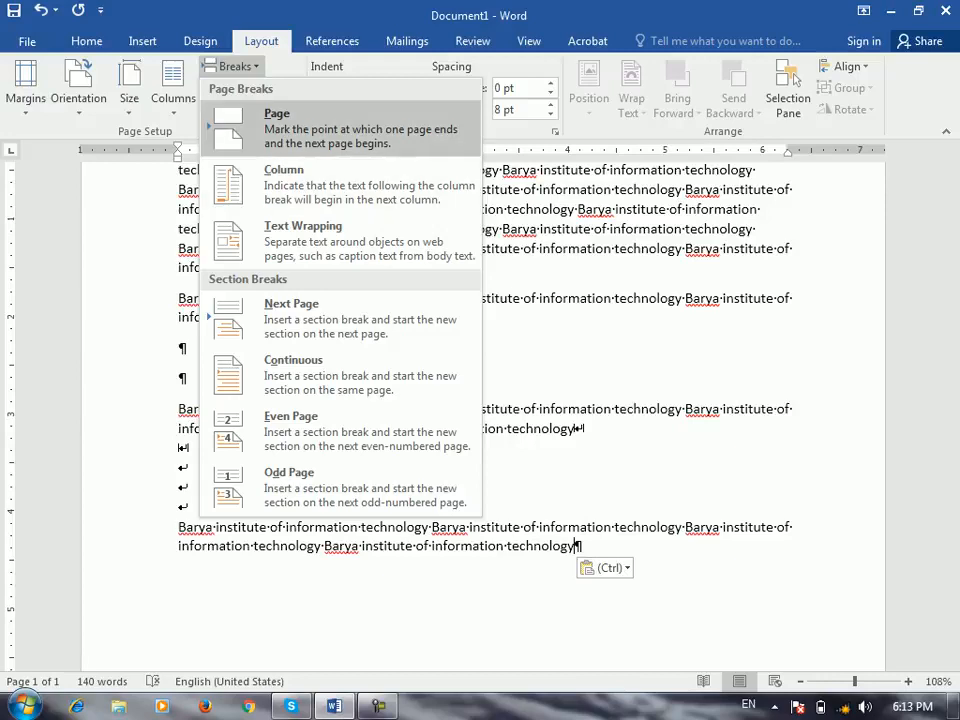
key(Escape)
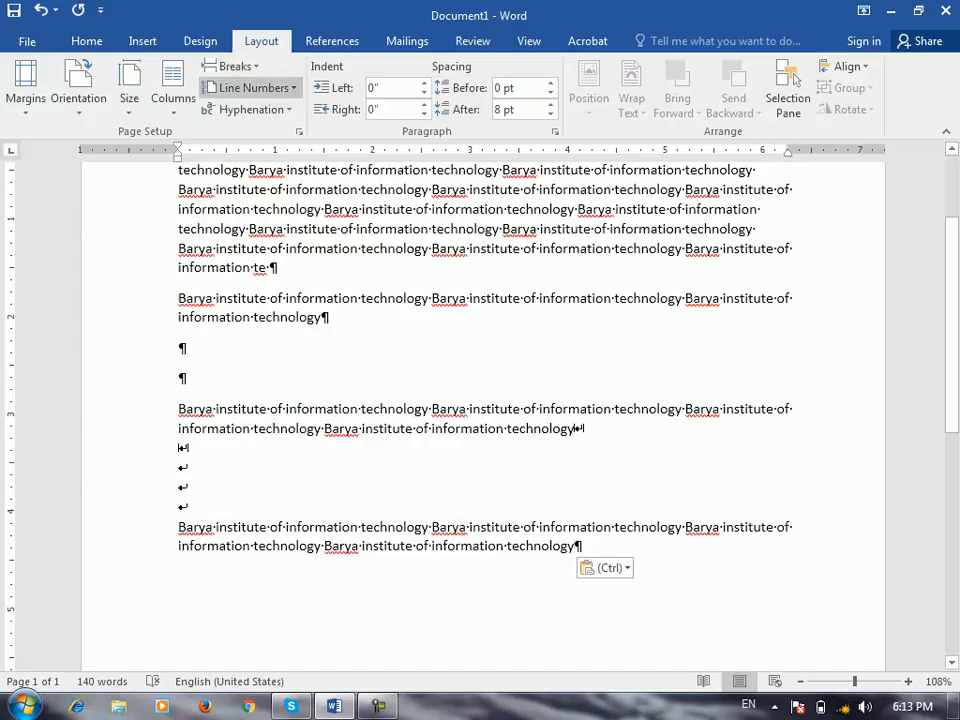
scroll(480, 400, up, 2)
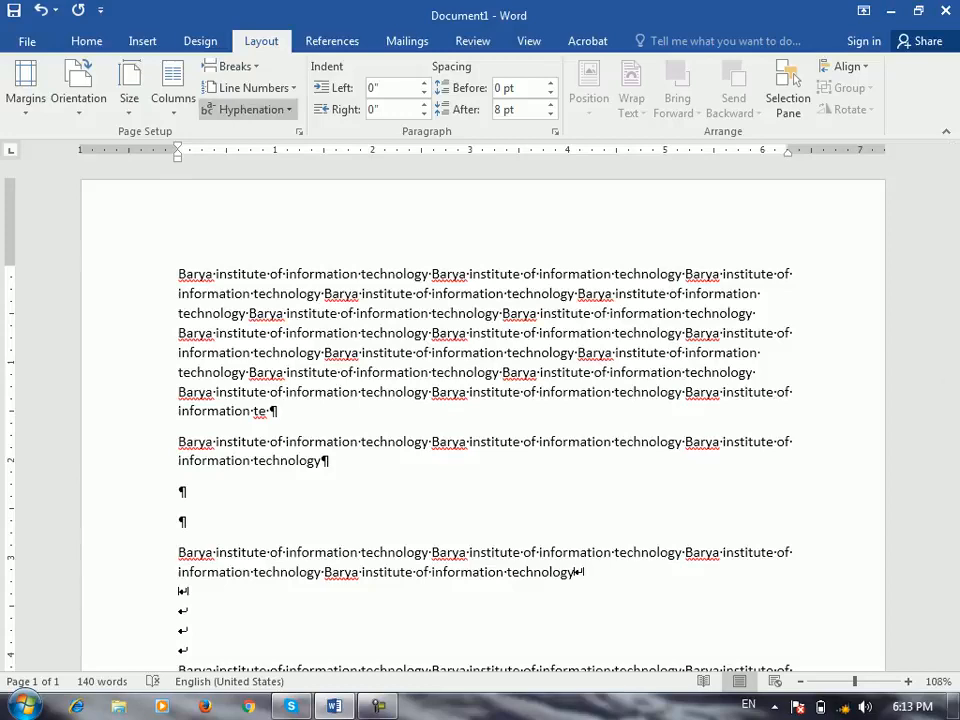
click(250, 88)
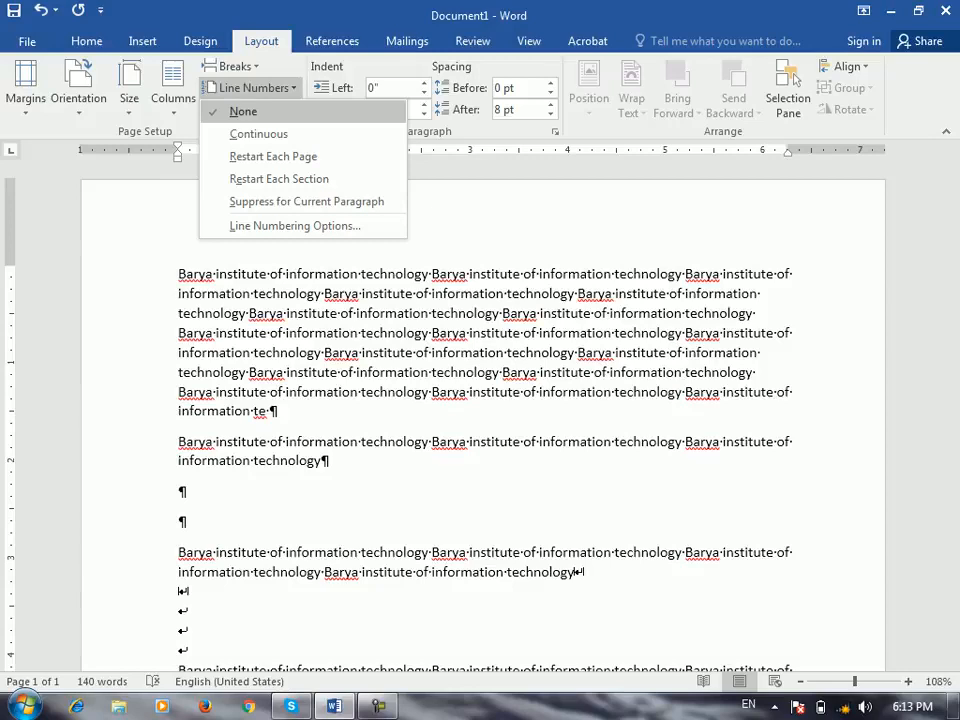
click(258, 133)
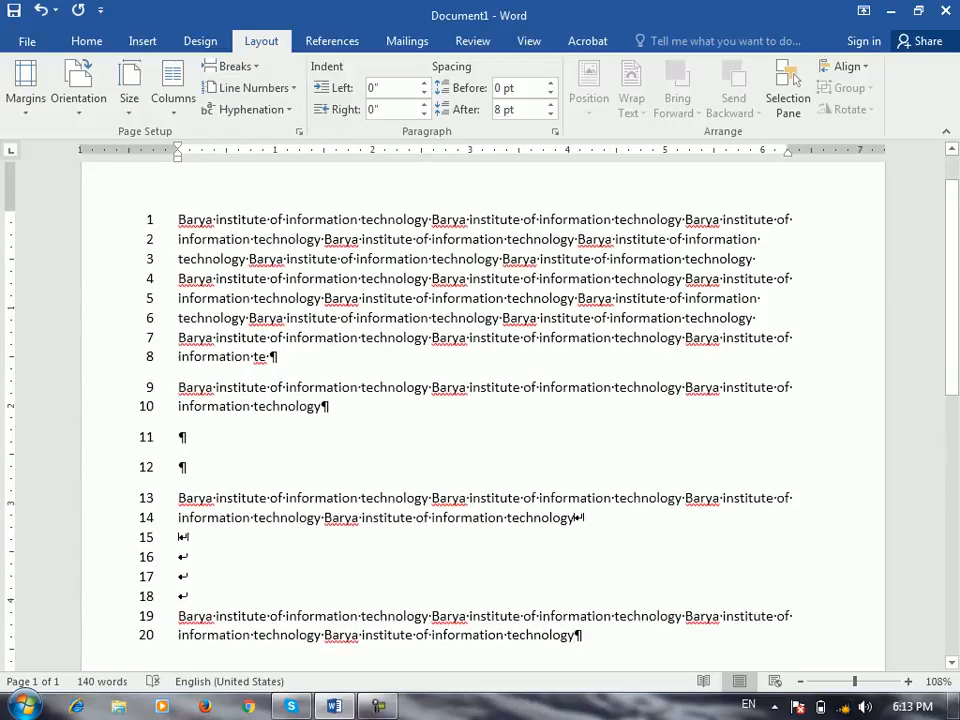
- Insert a page break after the last line of the text
scroll(431, 476, down, 7)
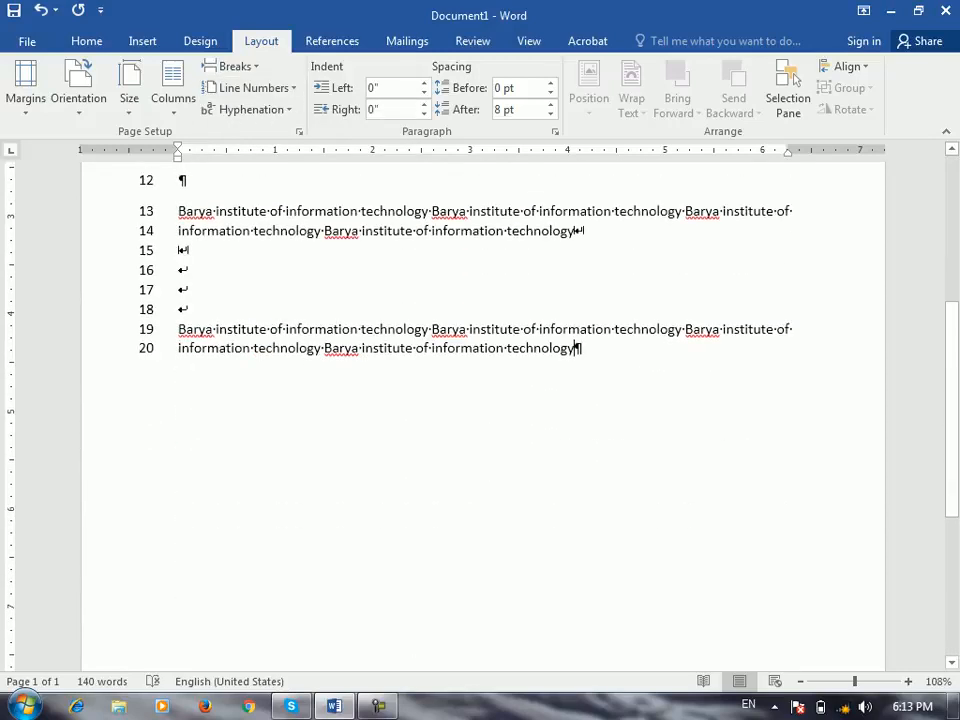
scroll(578, 405, down, 3)
scroll(578, 405, up, 6)
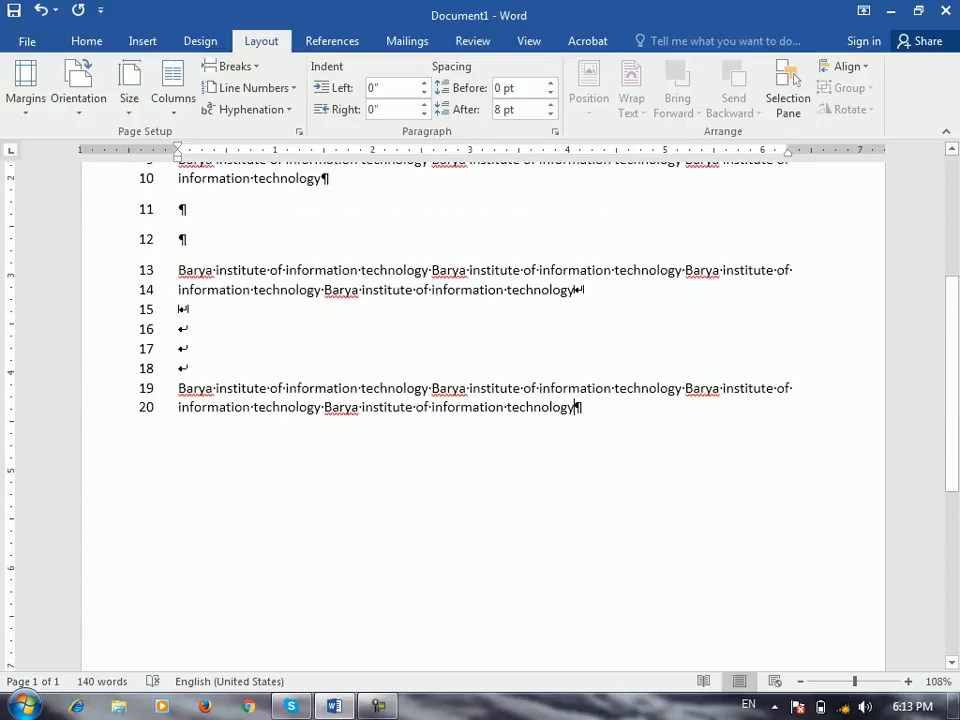
key(ctrl+Return)
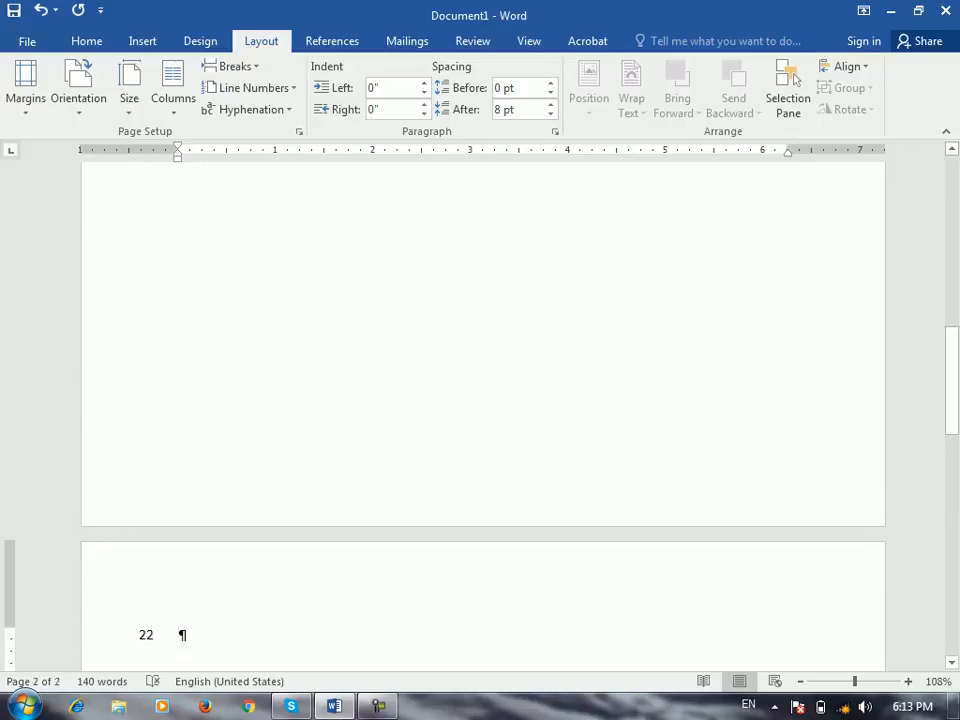
- Paste "Barya institute of information technology" fourteen times on the second page and insert a page break after the text
scroll(792, 78, up, 3)
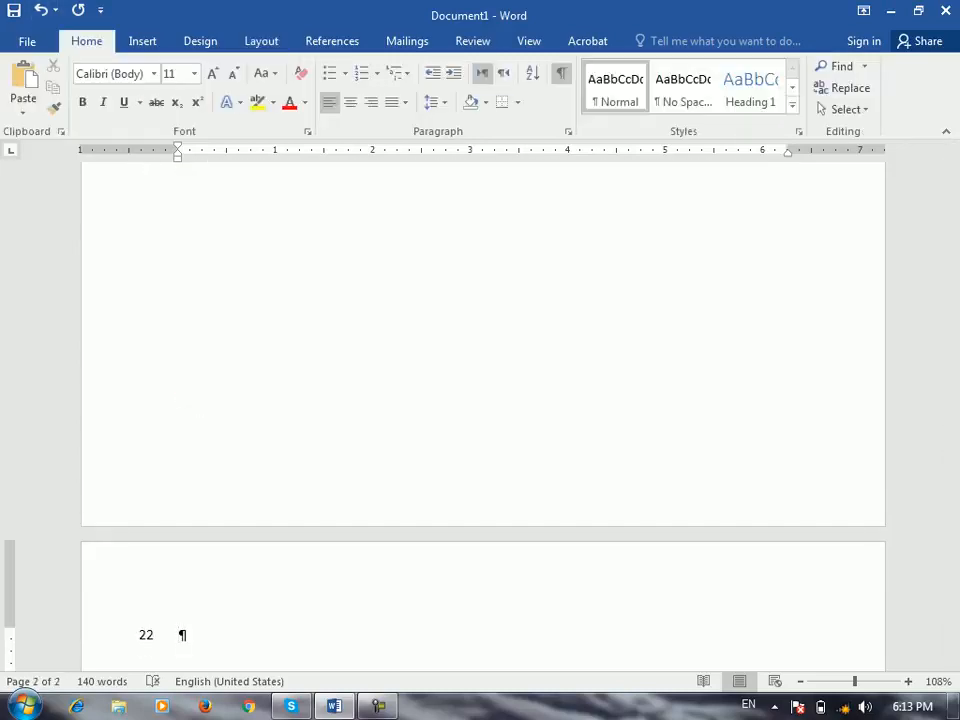
key(ctrl+v)
key(ctrl+v)
key(ctrl+v)
key(ctrl+v)
key(ctrl+v)
key(ctrl+v)
key(ctrl+v)
key(ctrl+v)
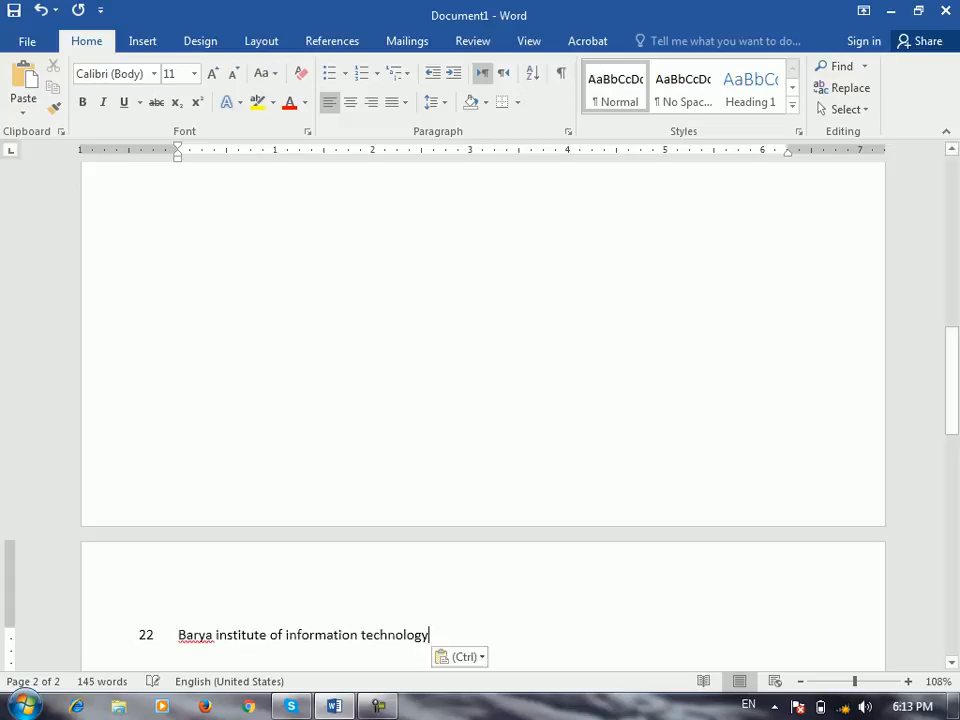
key(ctrl+v)
key(ctrl+v)
key(ctrl+v)
key(ctrl+v)
key(ctrl+v)
key(ctrl+v)
key(ctrl+v)
key(ctrl+v)
key(ctrl+v)
key(ctrl+v)
key(ctrl+v)
key(ctrl+v)
key(ctrl+v)
- Paste "Barya institute of information technology" seventeen times on the third page
key(ctrl+v)
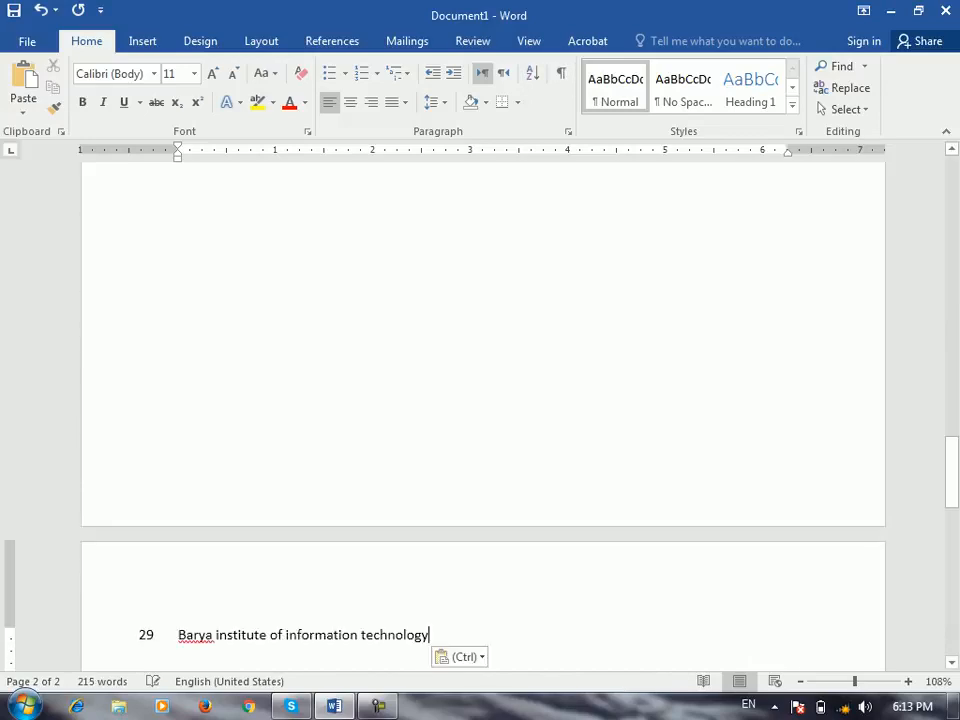
key(ctrl+v)
key(ctrl+v)
key(ctrl+v)
key(ctrl+v)
key(ctrl+v)
key(ctrl+v)
key(ctrl+v)
key(ctrl+v)
key(ctrl+v)
key(ctrl+v)
key(ctrl+v)
key(ctrl+v)
key(ctrl+v)
key(ctrl+v)
key(ctrl+v)
key(ctrl+v)
key(ctrl+Return)
- Examine how the continuous line numbers run across the three pages
scroll(483, 415, up, 5)
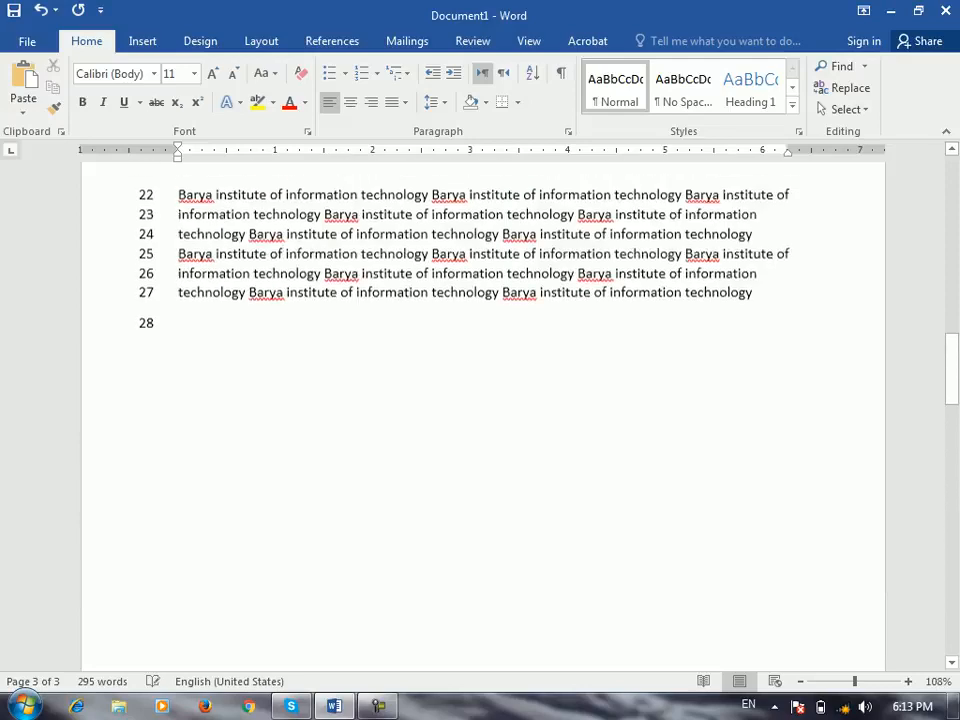
scroll(483, 415, up, 10)
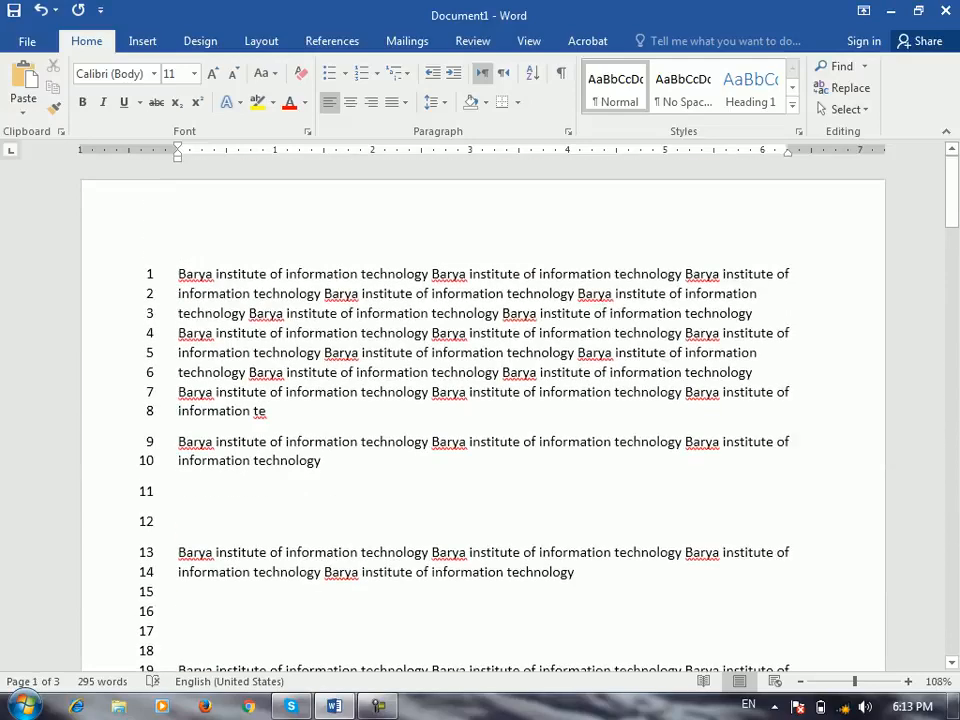
scroll(483, 415, down, 5)
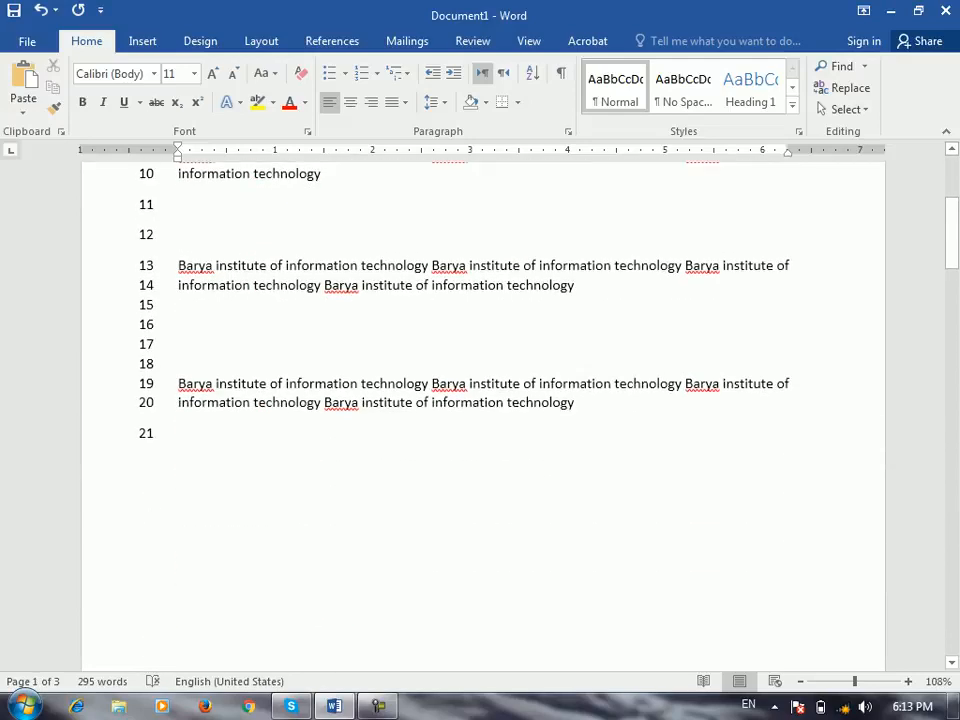
scroll(483, 415, down, 8)
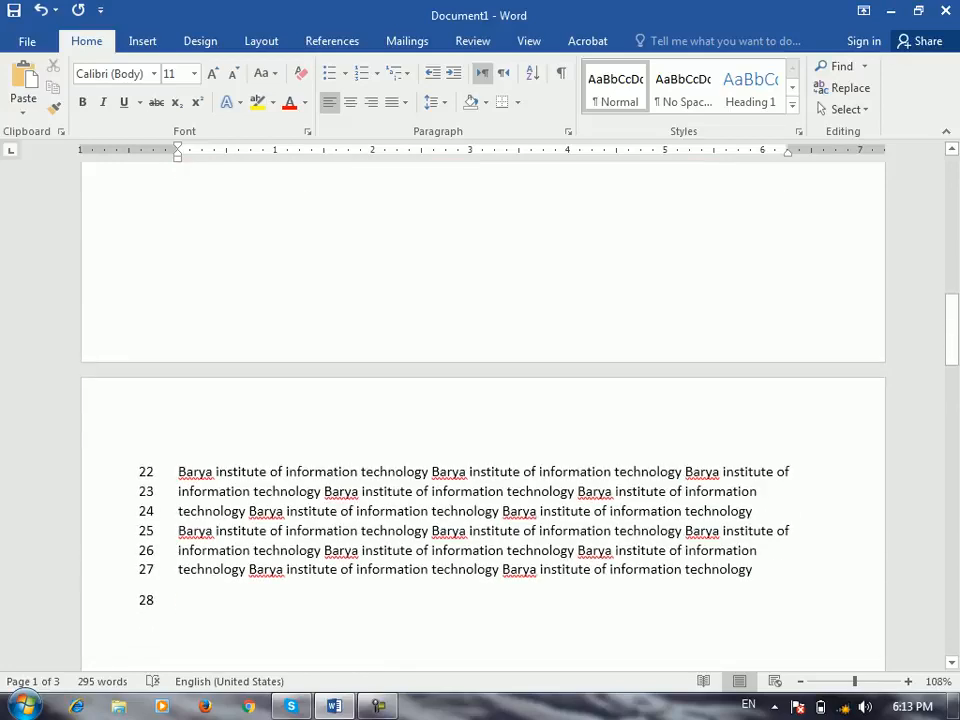
scroll(483, 415, down, 15)
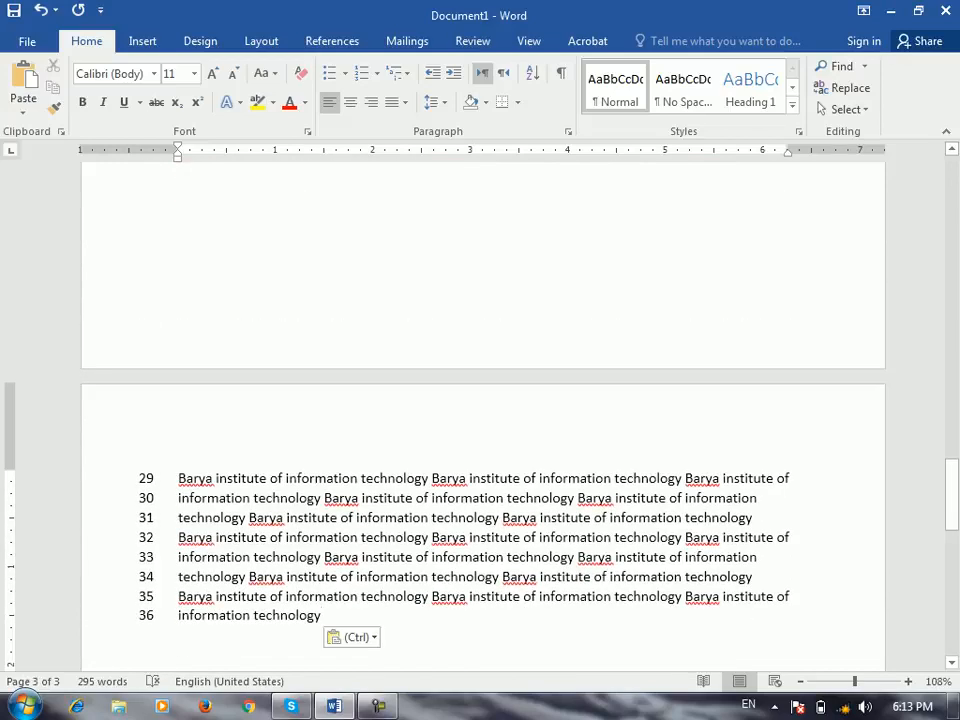
scroll(483, 415, up, 12)
scroll(483, 415, up, 15)
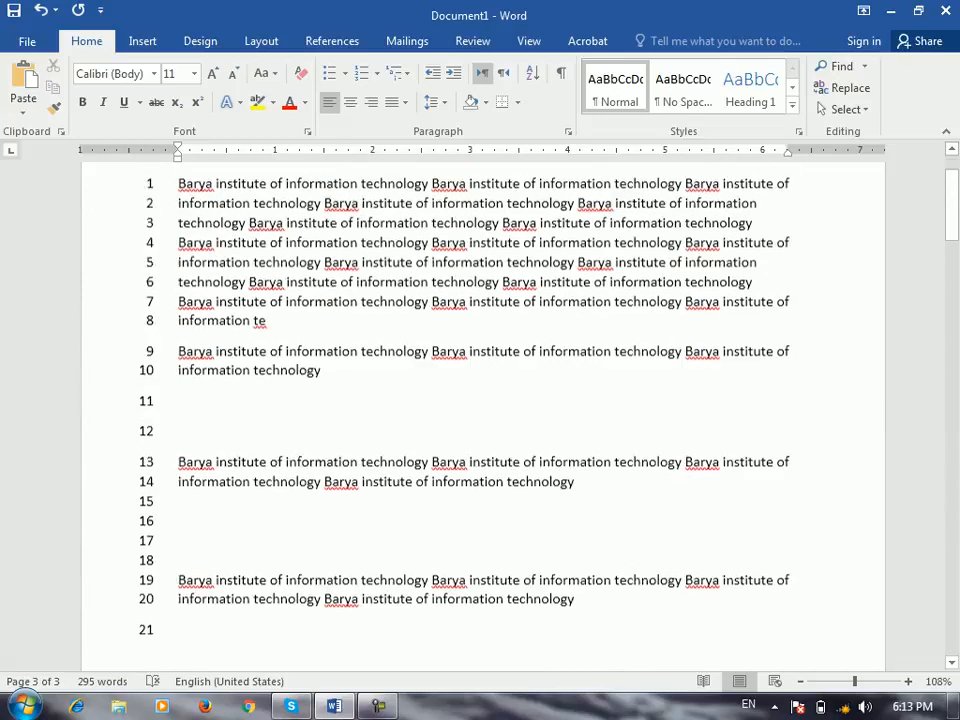
- Switch the document's line numbering to restart on each page
click(261, 41)
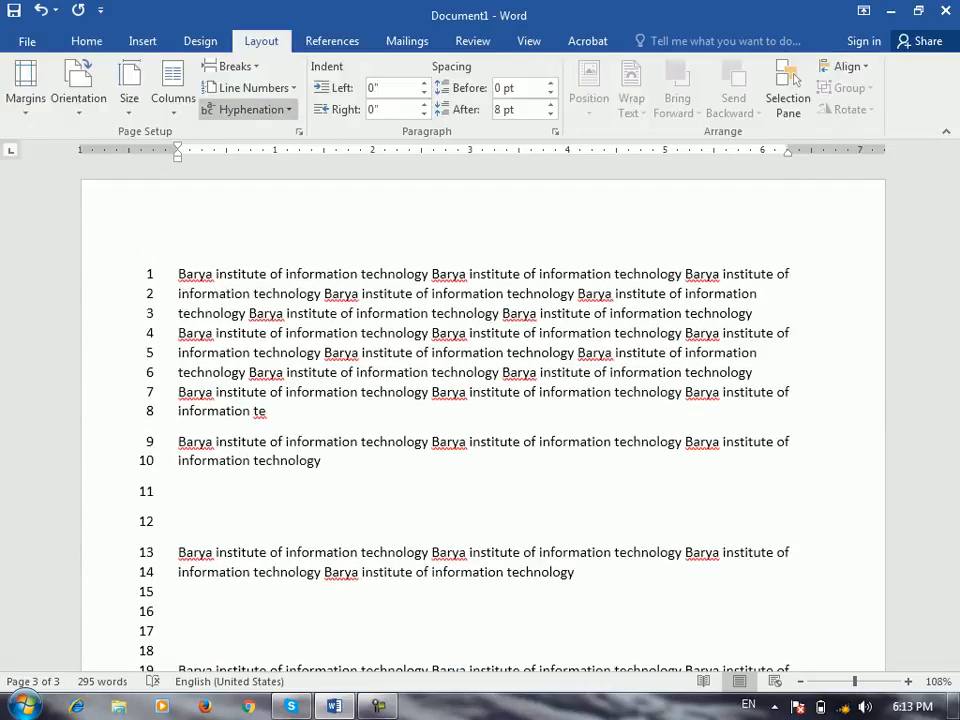
click(250, 87)
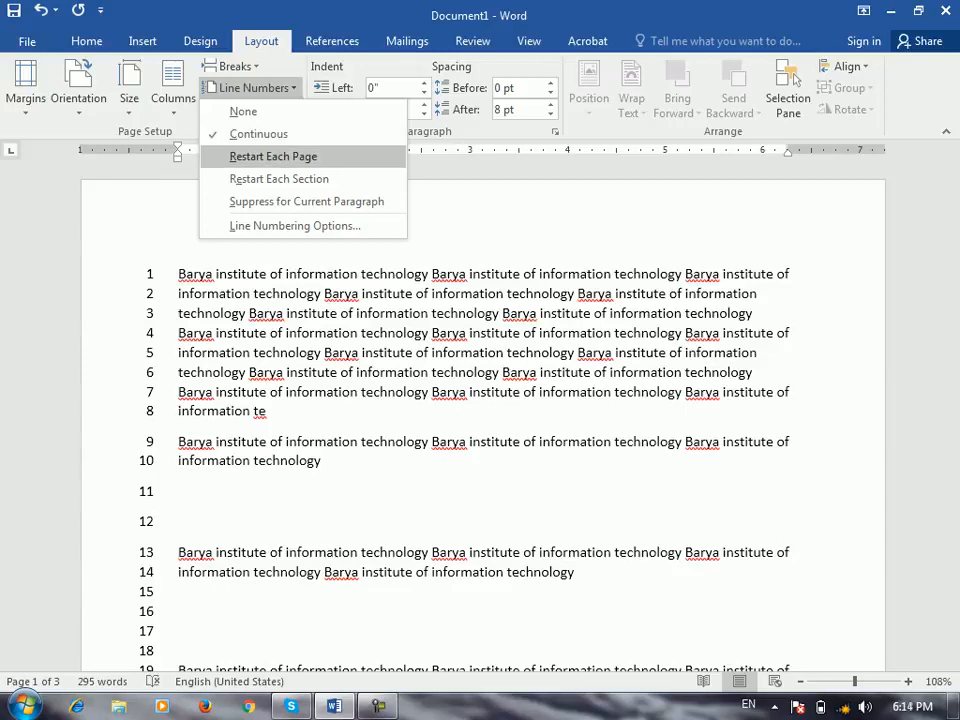
click(273, 156)
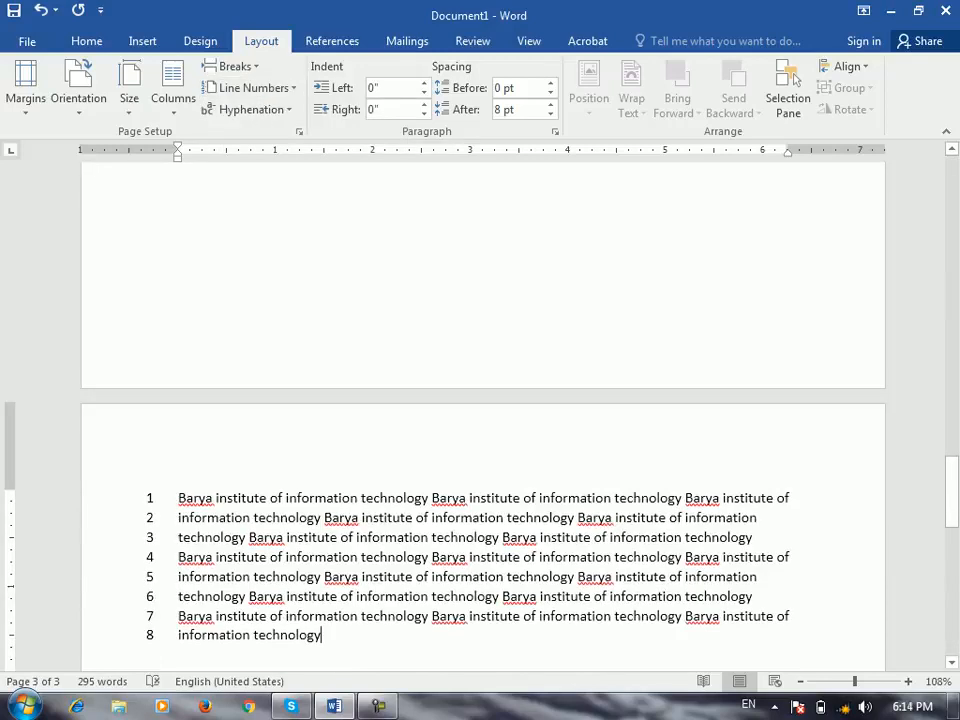
scroll(483, 415, up, 13)
scroll(483, 415, up, 10)
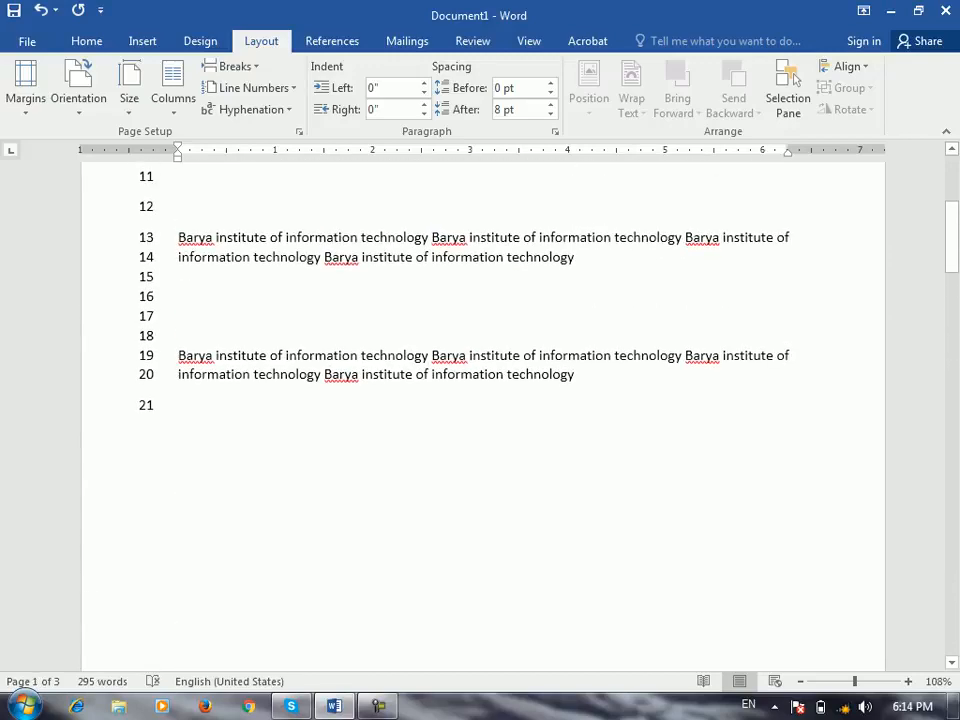
scroll(483, 415, down, 8)
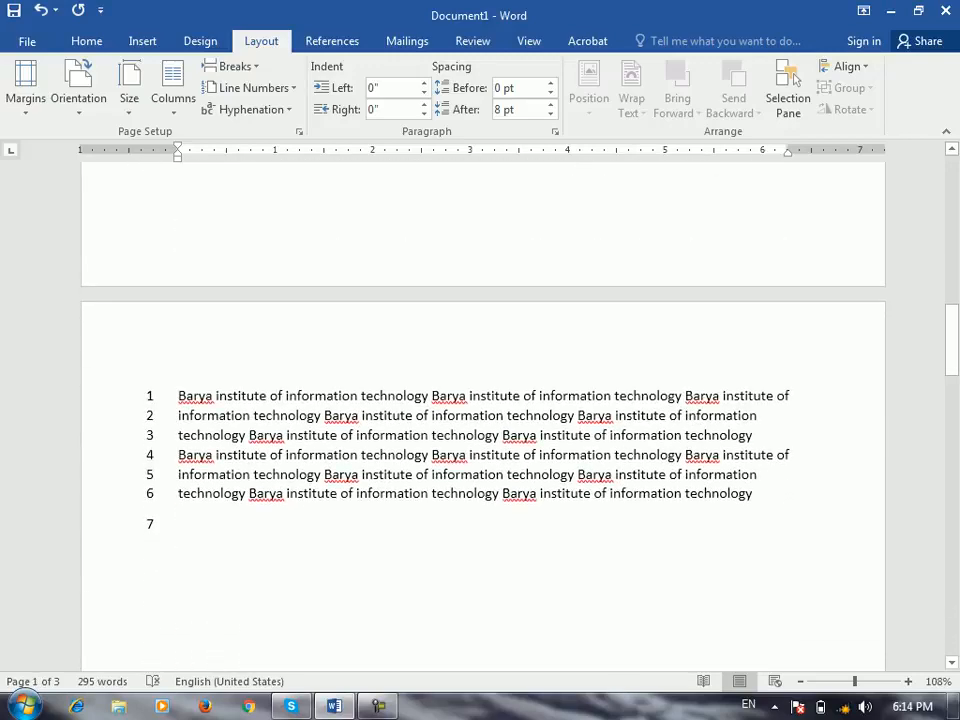
scroll(483, 415, down, 15)
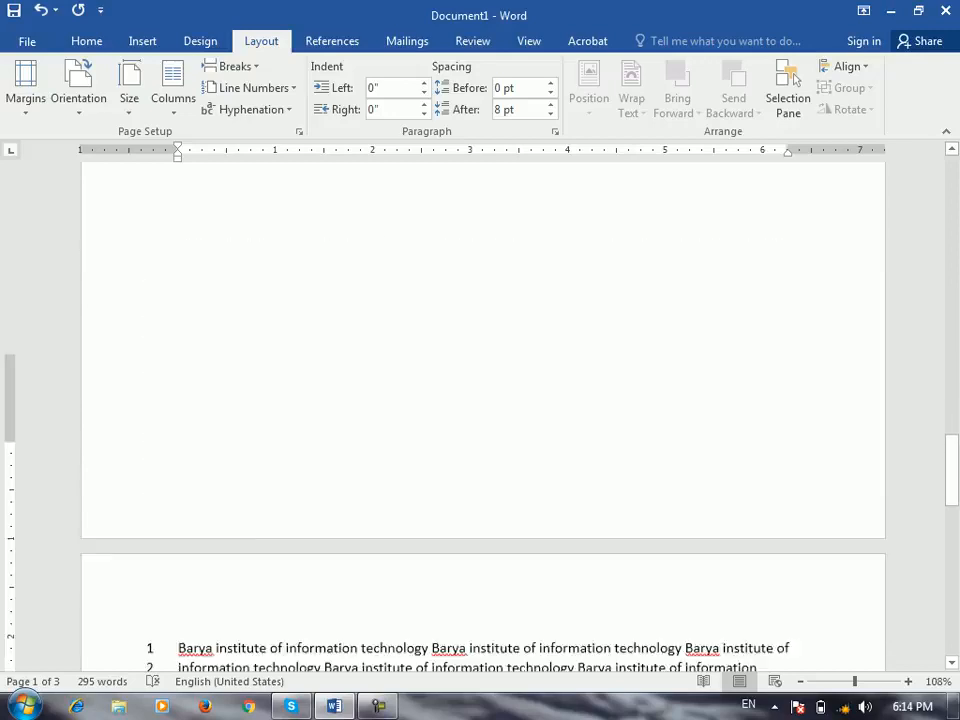
scroll(483, 415, up, 5)
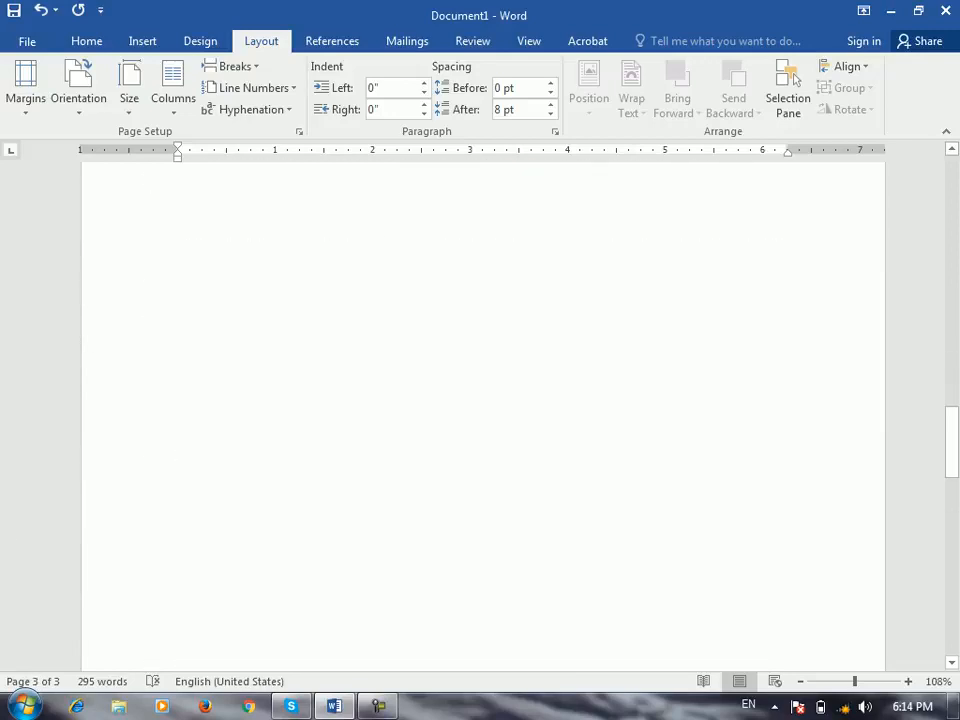
scroll(483, 415, down, 4)
click(250, 87)
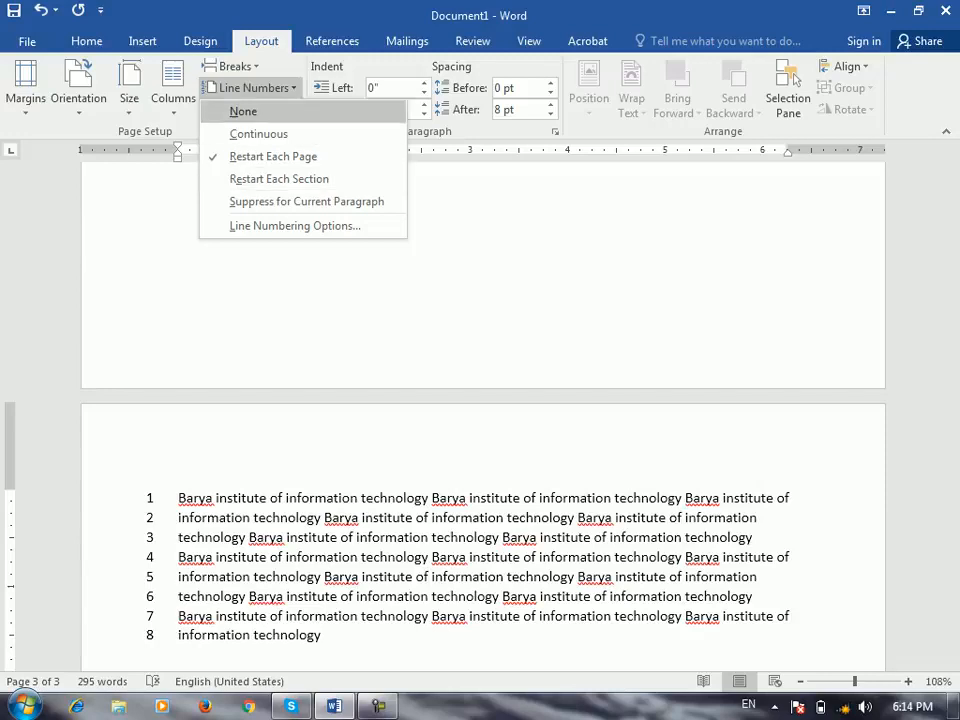
click(232, 66)
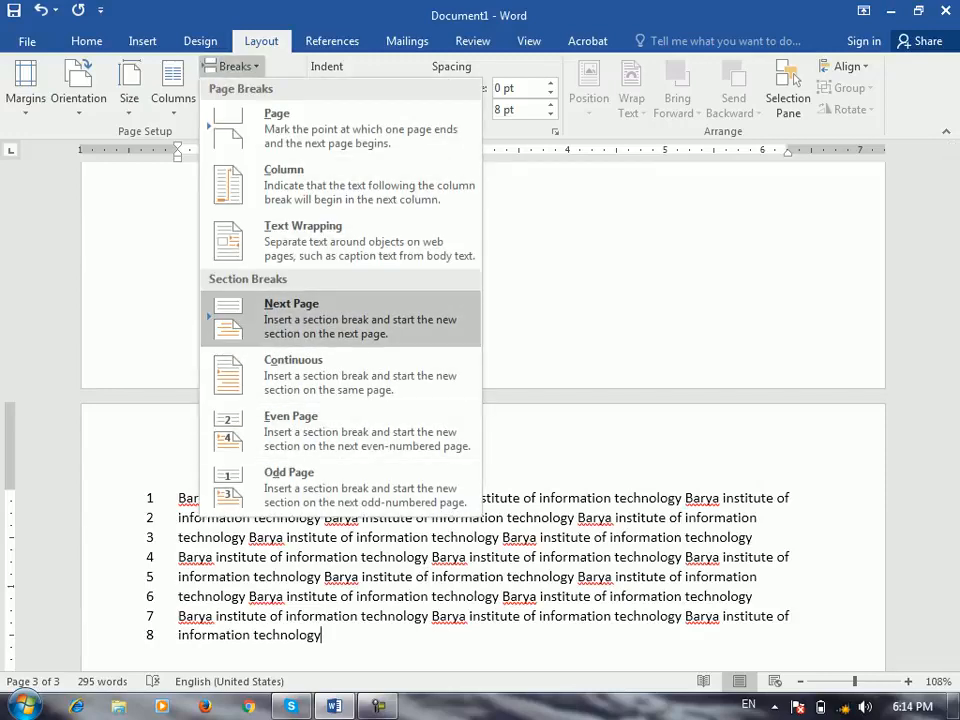
click(232, 66)
click(250, 87)
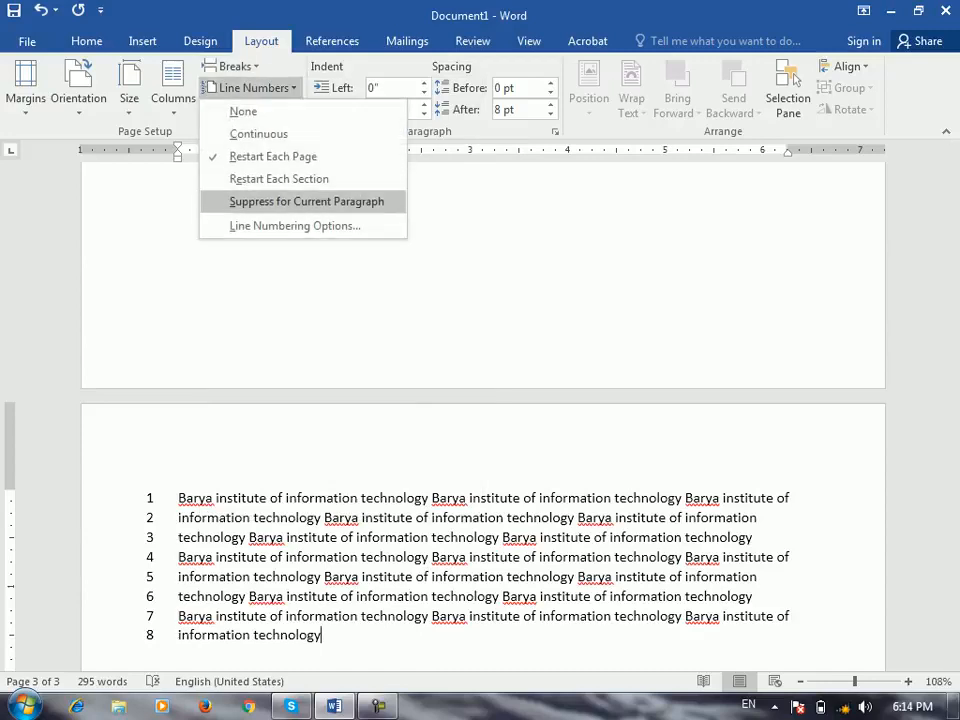
key(Escape)
- Suppress line numbering for the first paragraph of the document and turn it back on
scroll(480, 410, up, 5)
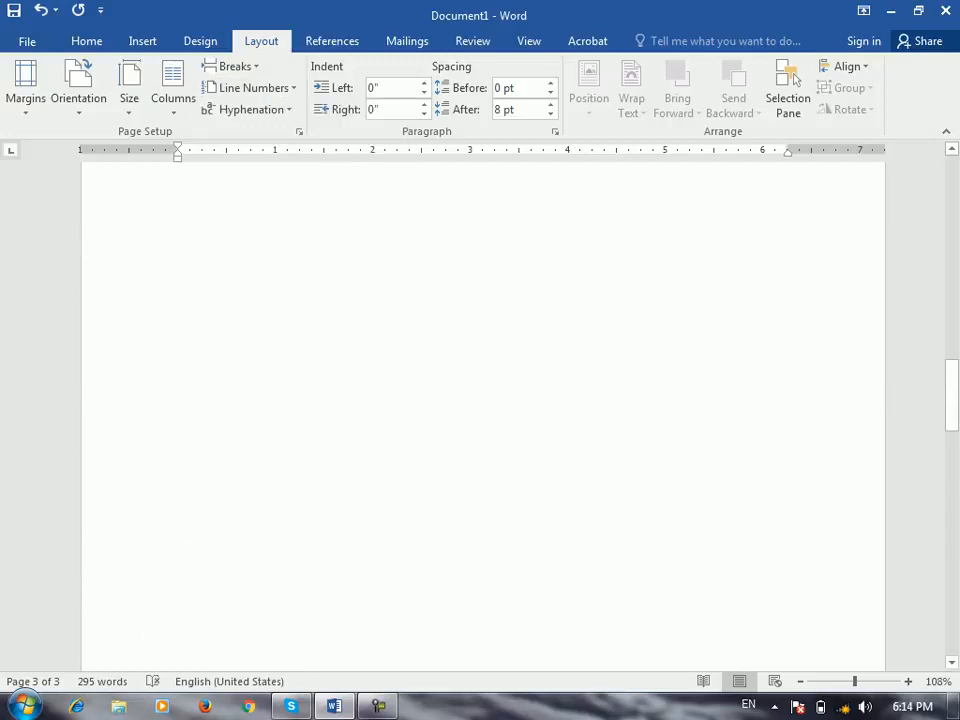
scroll(480, 410, up, 10)
scroll(795, 79, up, 5)
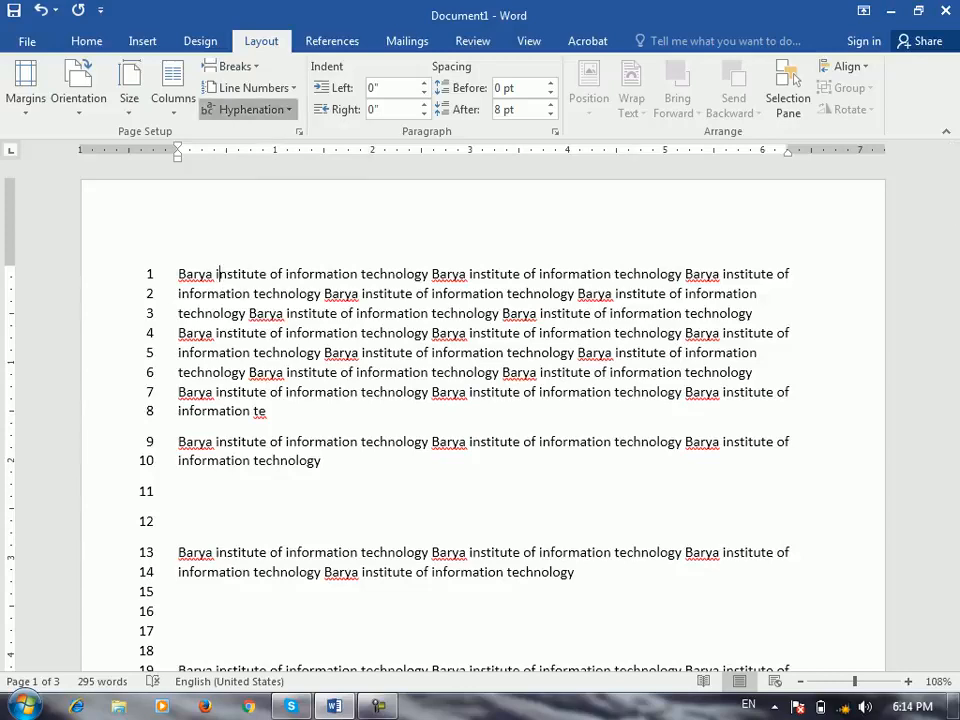
click(253, 87)
click(300, 201)
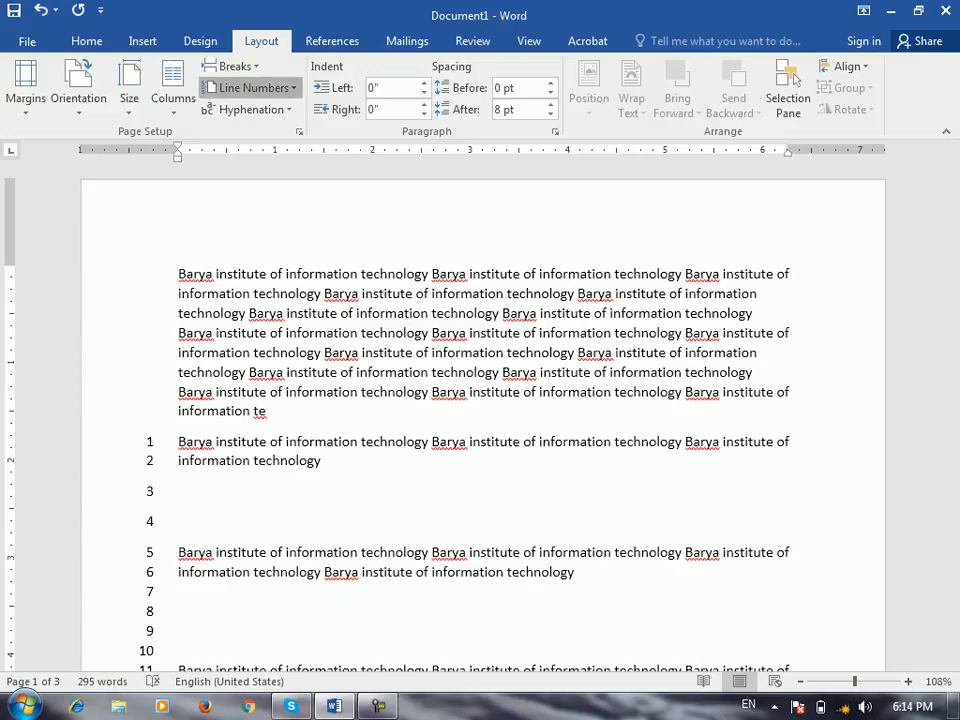
click(253, 87)
click(306, 201)
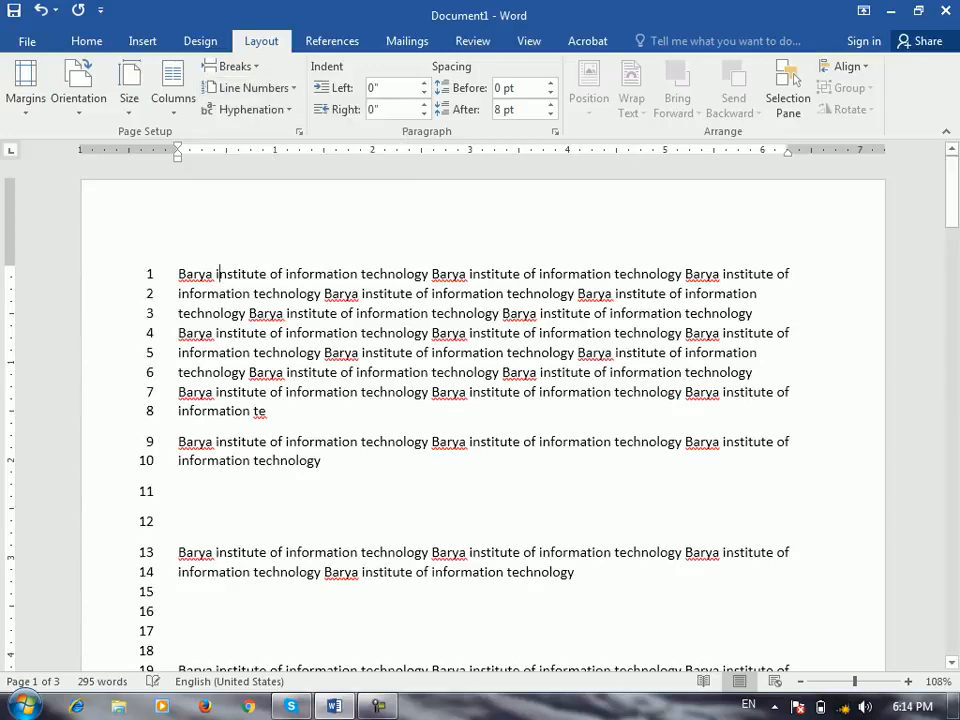
- Turn off line numbering for the whole document through the line numbering options
click(253, 87)
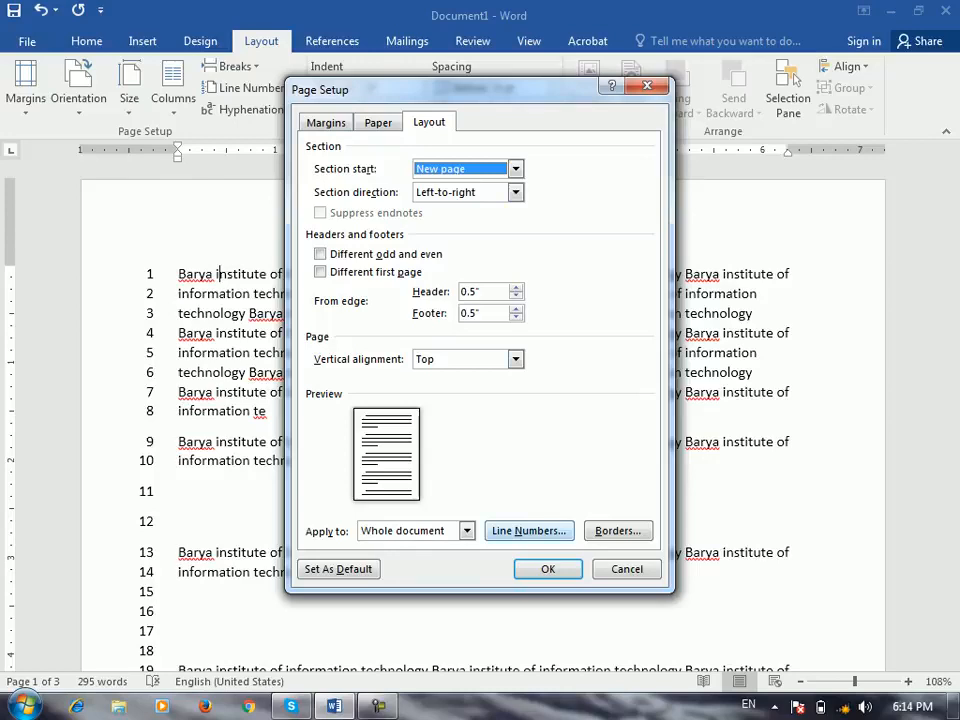
click(528, 530)
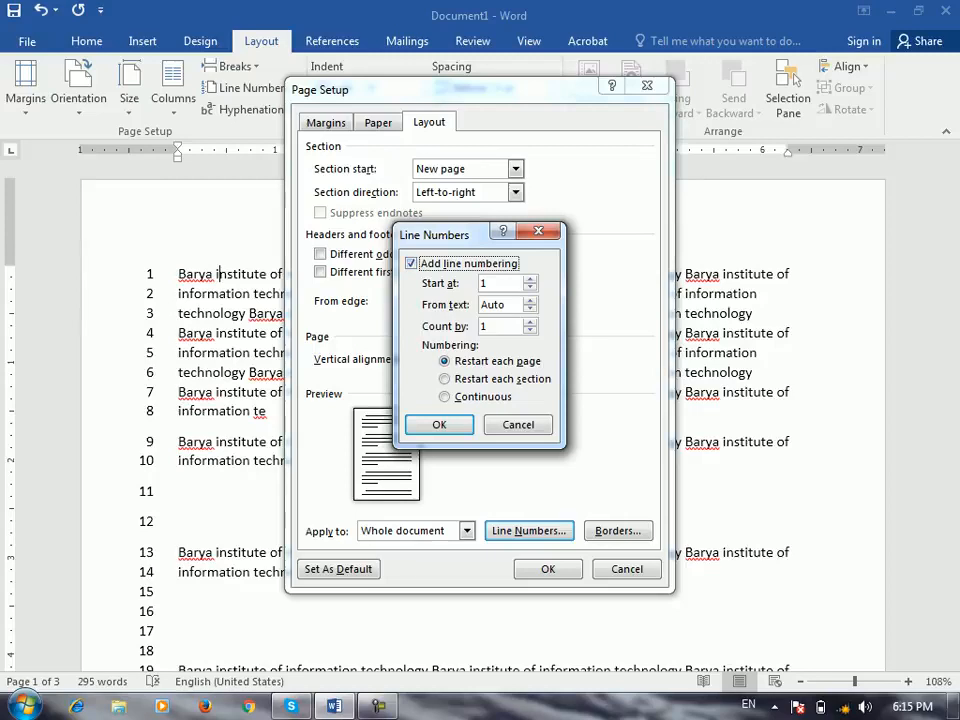
key(space)
key(Return)
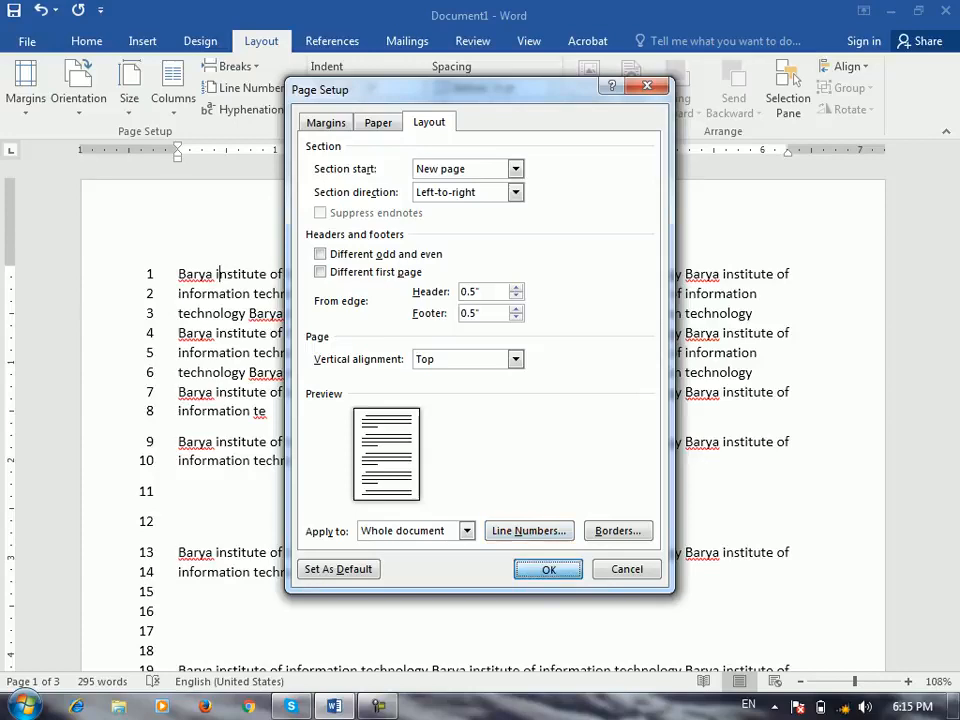
key(Return)
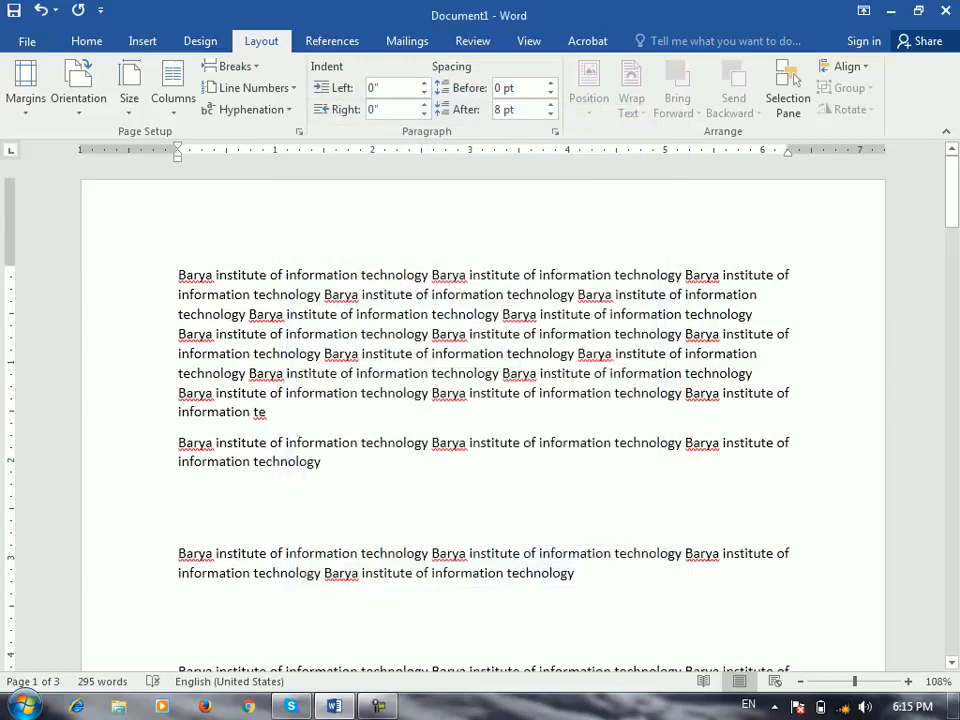
- Add line numbering to the whole document, starting at 4 and restarting on each page
key(alt+p)
key(l)
key(n)
key(Up)
key(Return)
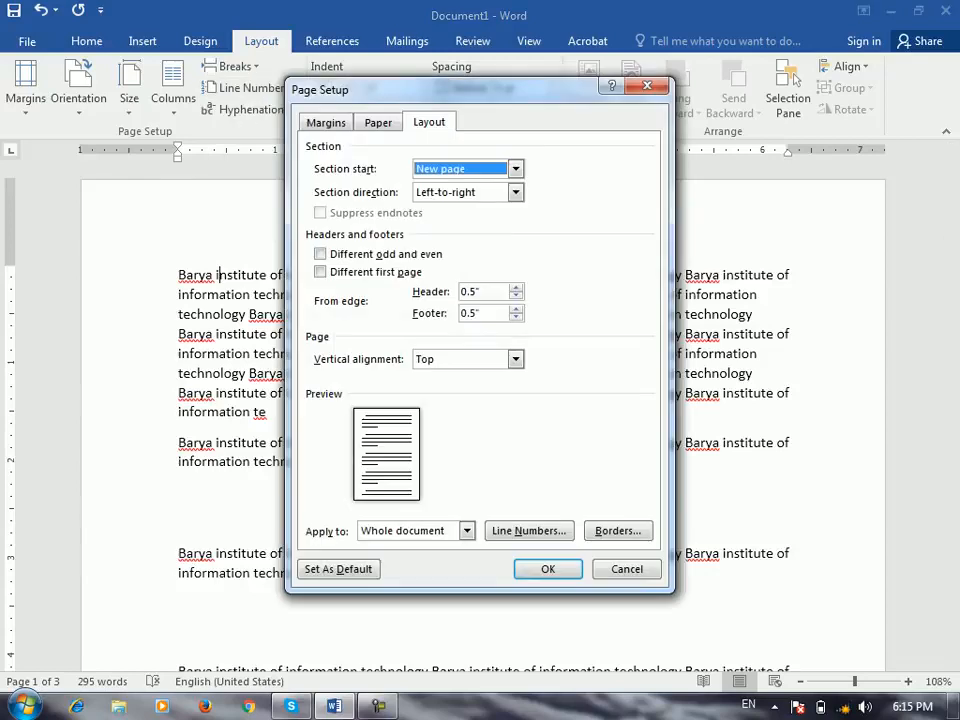
key(alt+n)
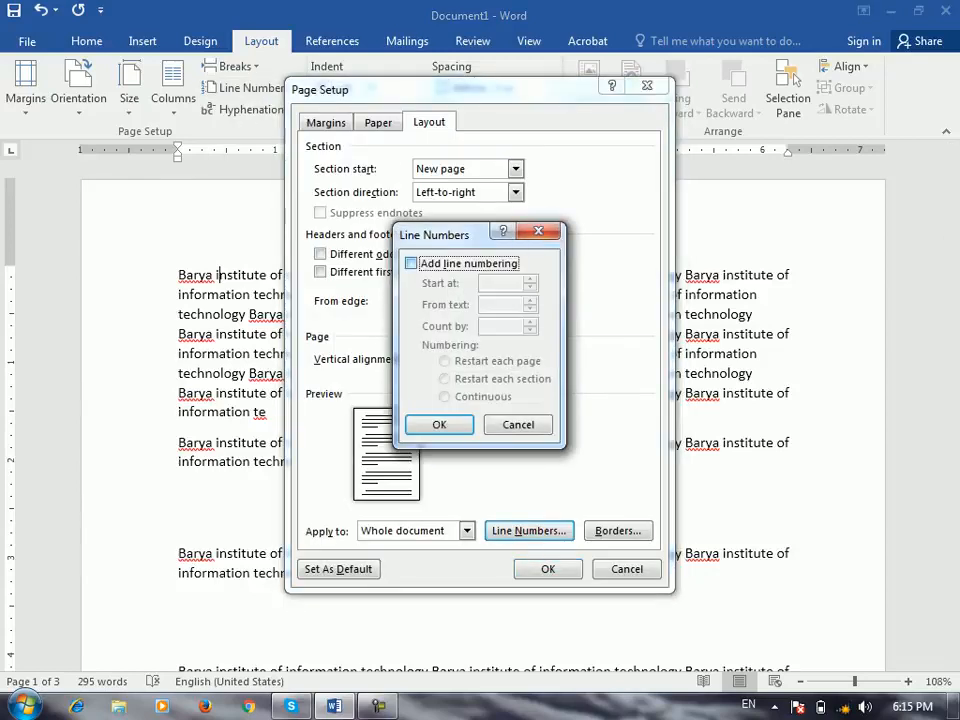
key(space)
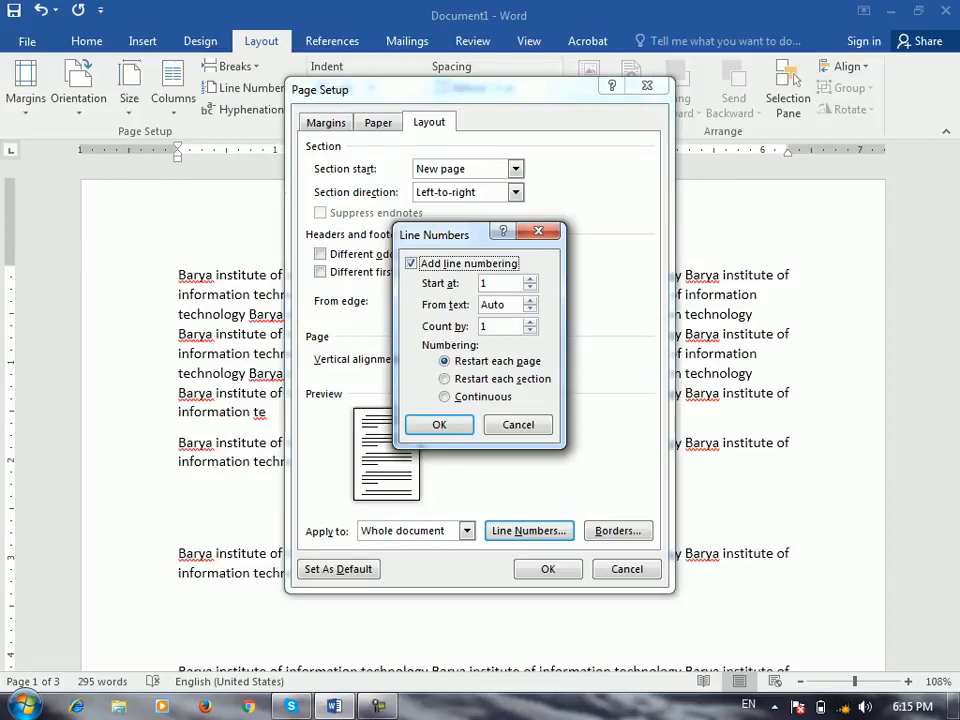
key(Tab)
text(4)
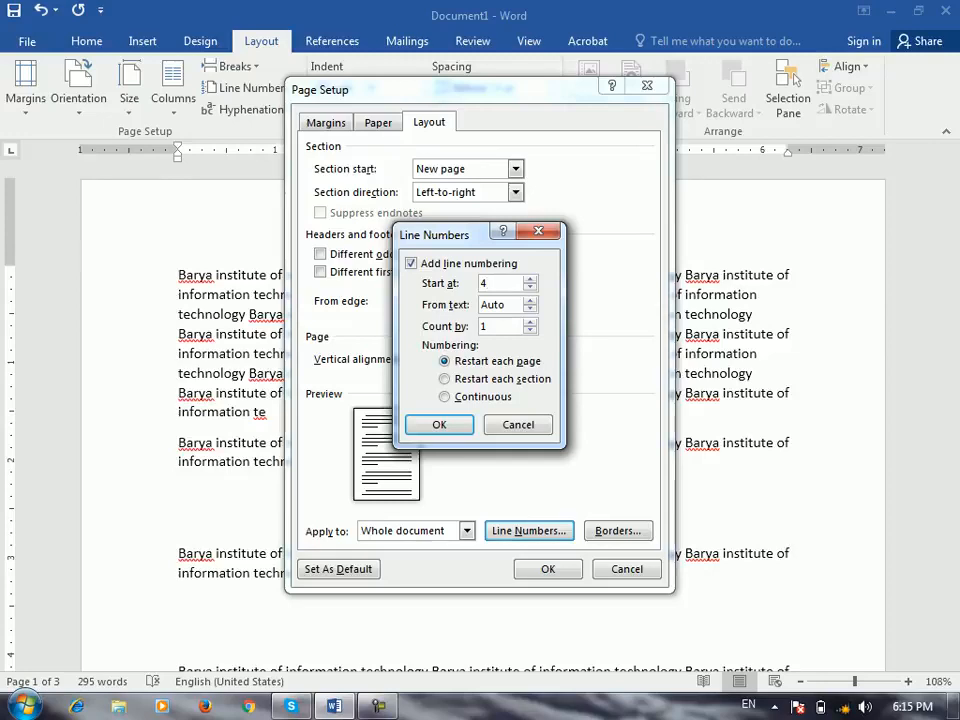
key(Return)
key(Return)
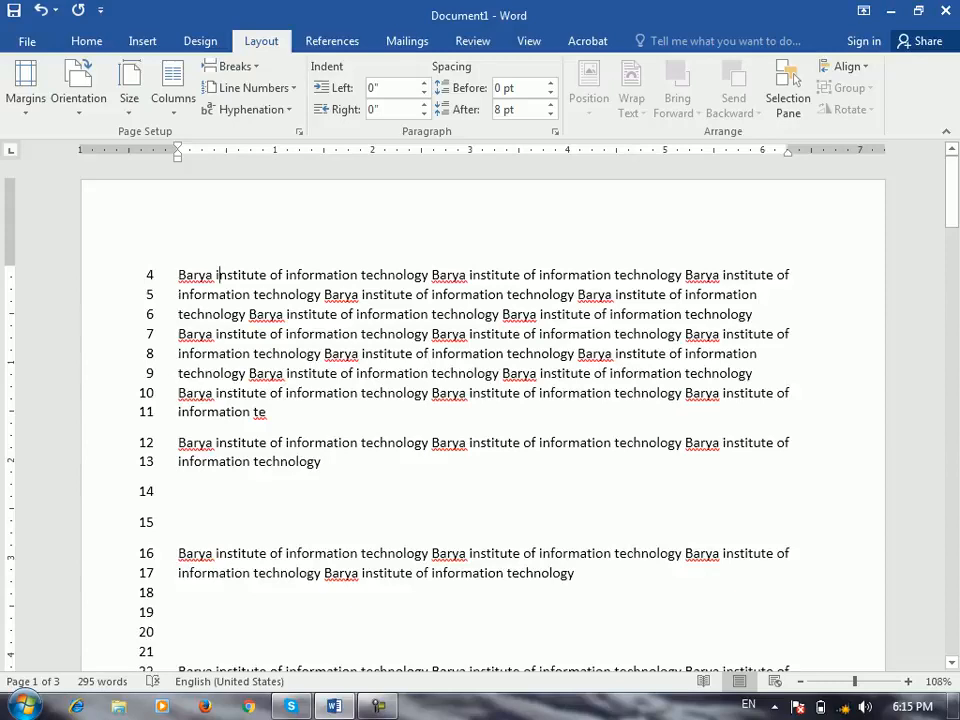
- Increase the From text distance of the line numbers by four increments from Auto
click(252, 88)
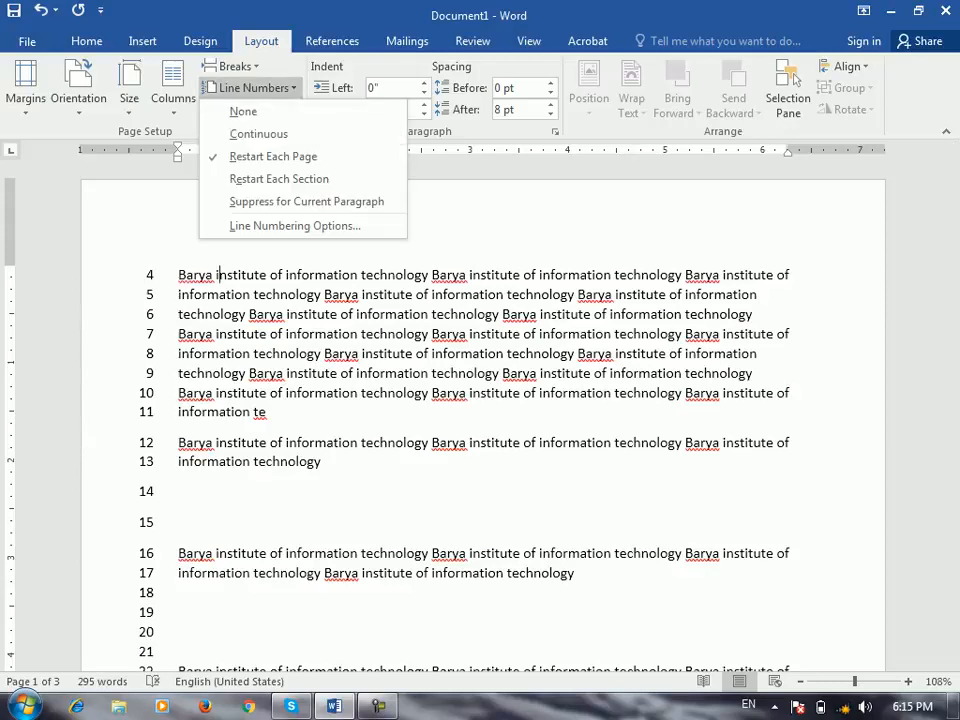
click(295, 225)
click(528, 530)
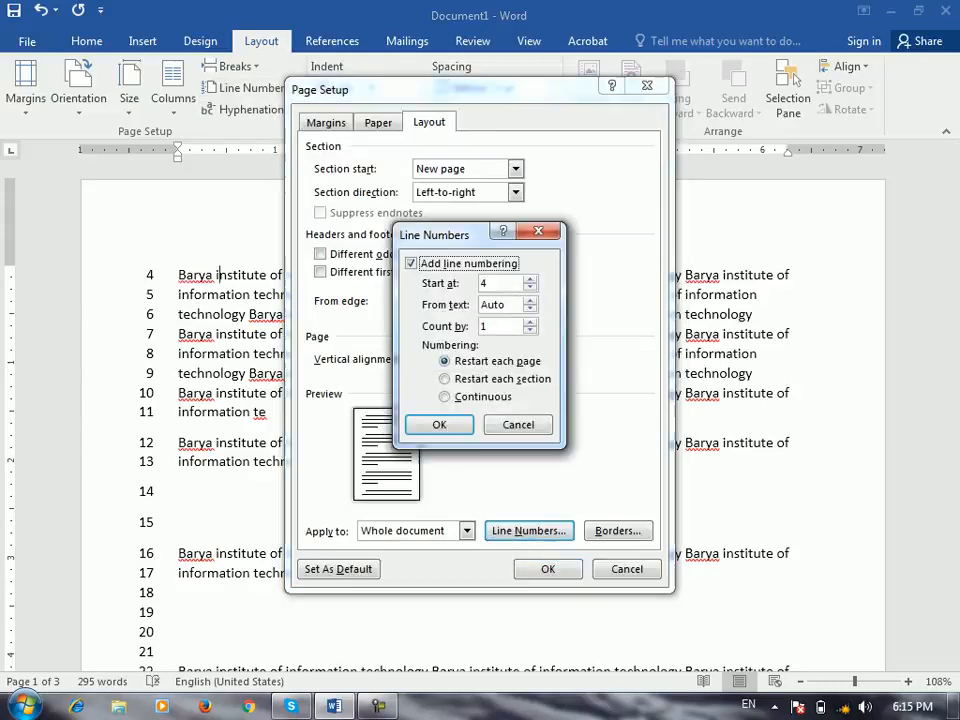
click(481, 304)
key(Up)
key(Up)
key(Up)
key(Up)
key(Return)
key(Return)
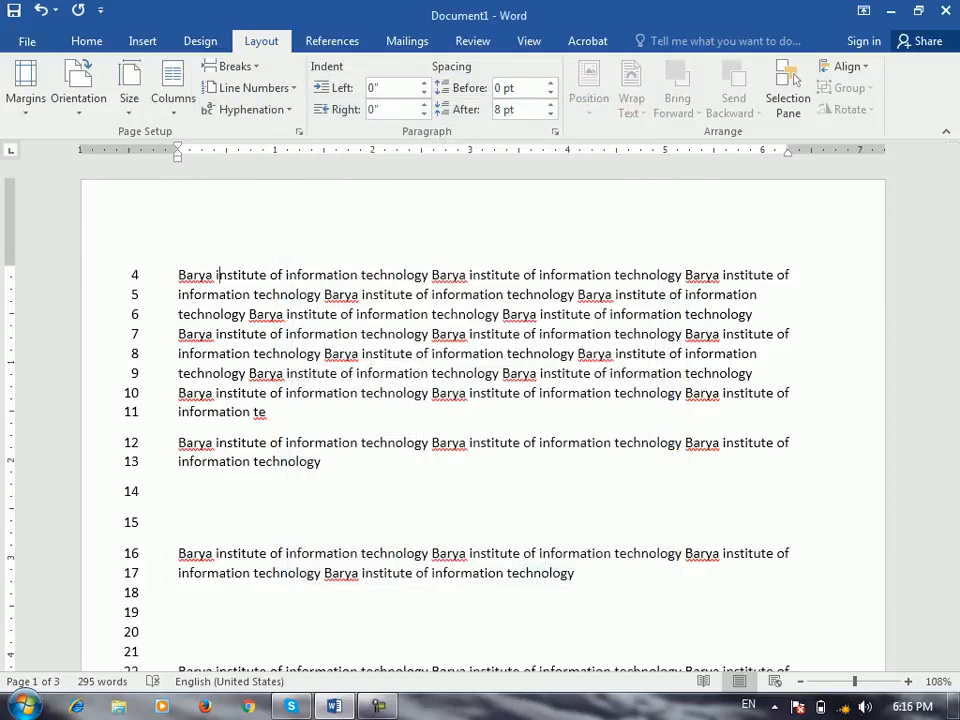
- Set the whole document's line numbers to start at 1 and count by 2
click(250, 87)
click(279, 223)
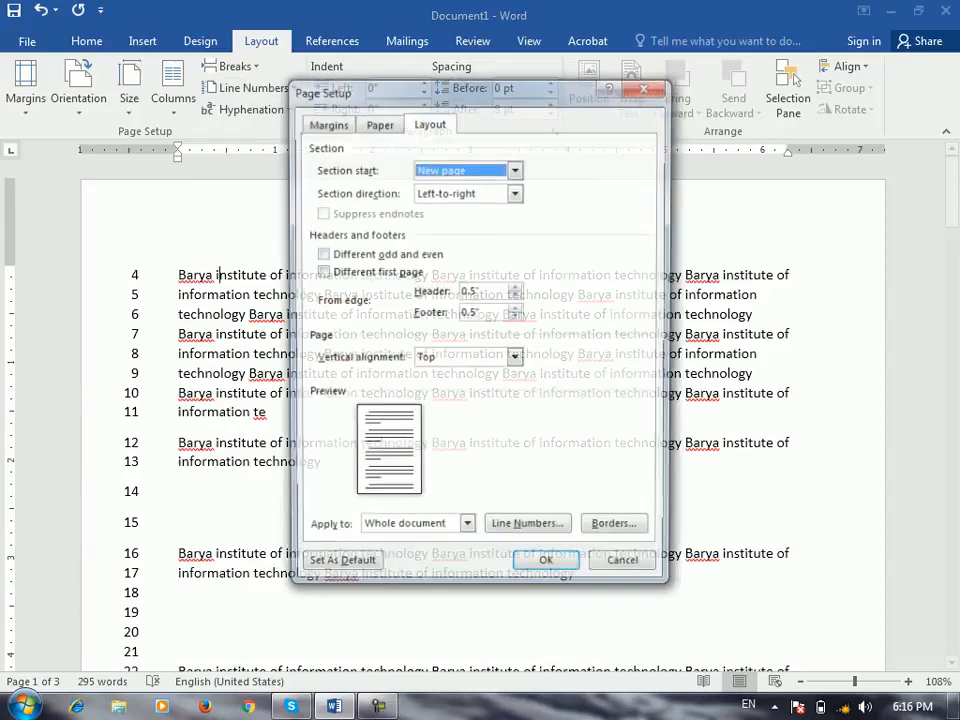
click(528, 530)
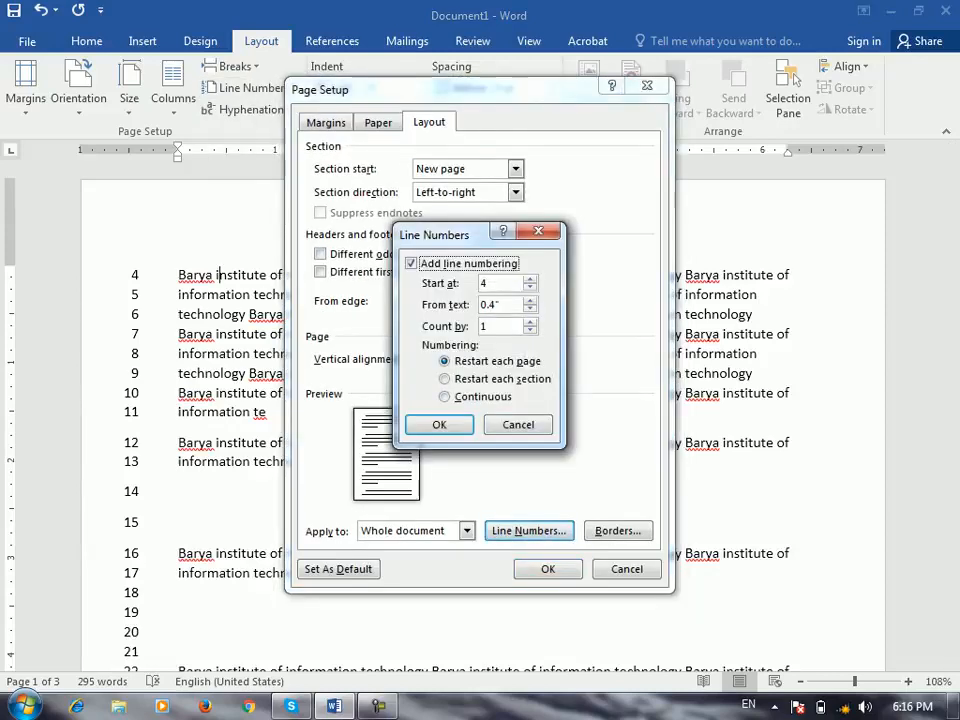
double_click(482, 283)
text(1)
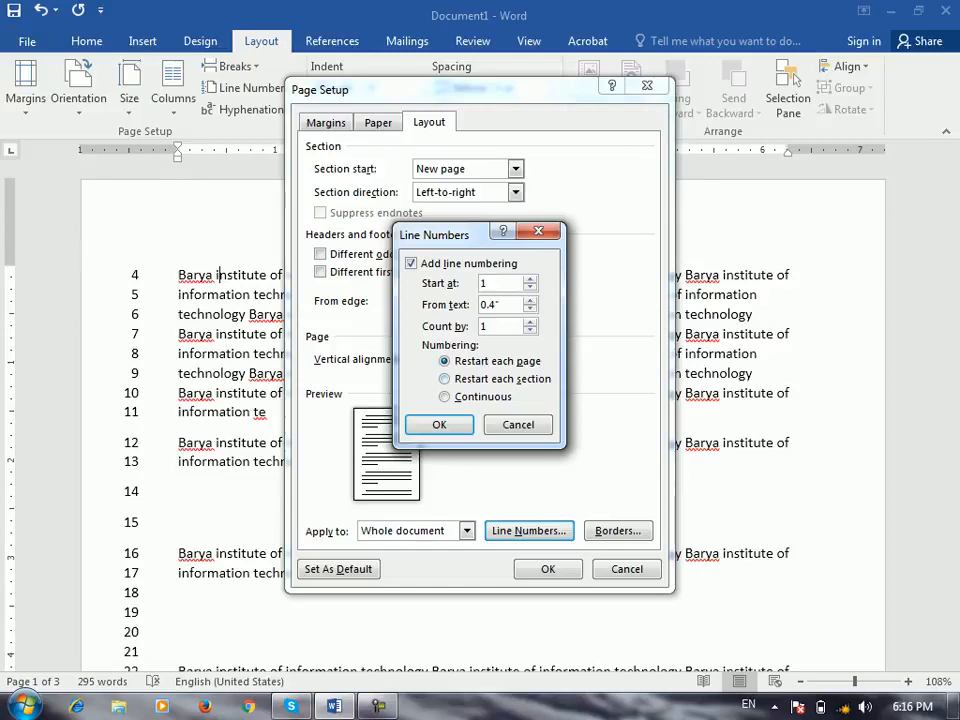
key(Tab)
key(Tab)
text(2)
key(Return)
key(Return)
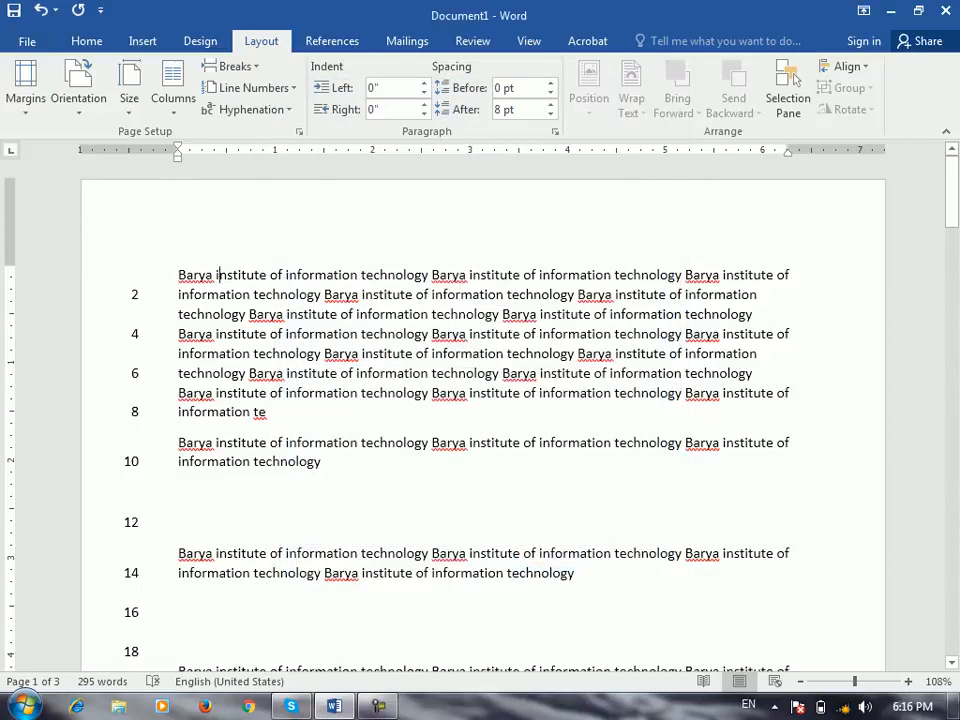
- Change the whole document's line numbering mode to Continuous through the line numbering options
click(250, 88)
click(300, 223)
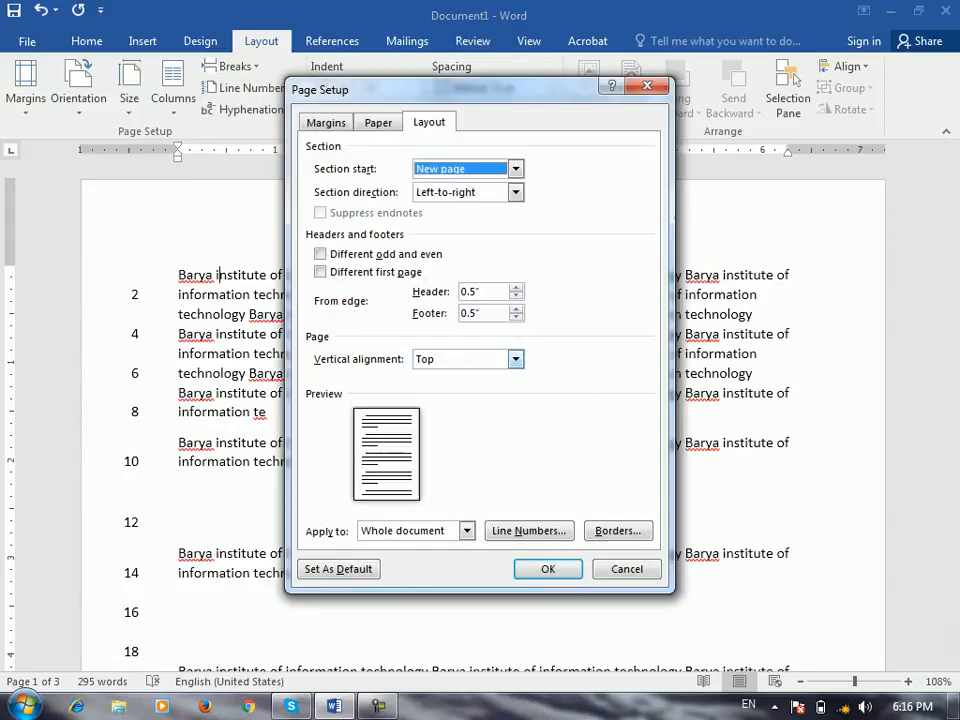
key(alt+n)
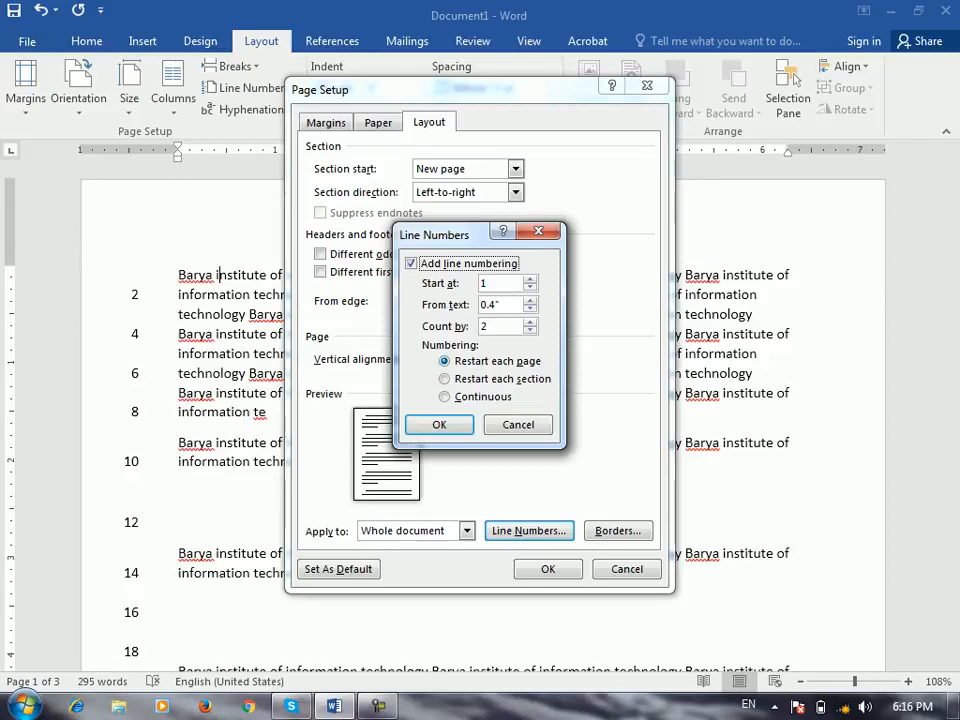
key(alt+s)
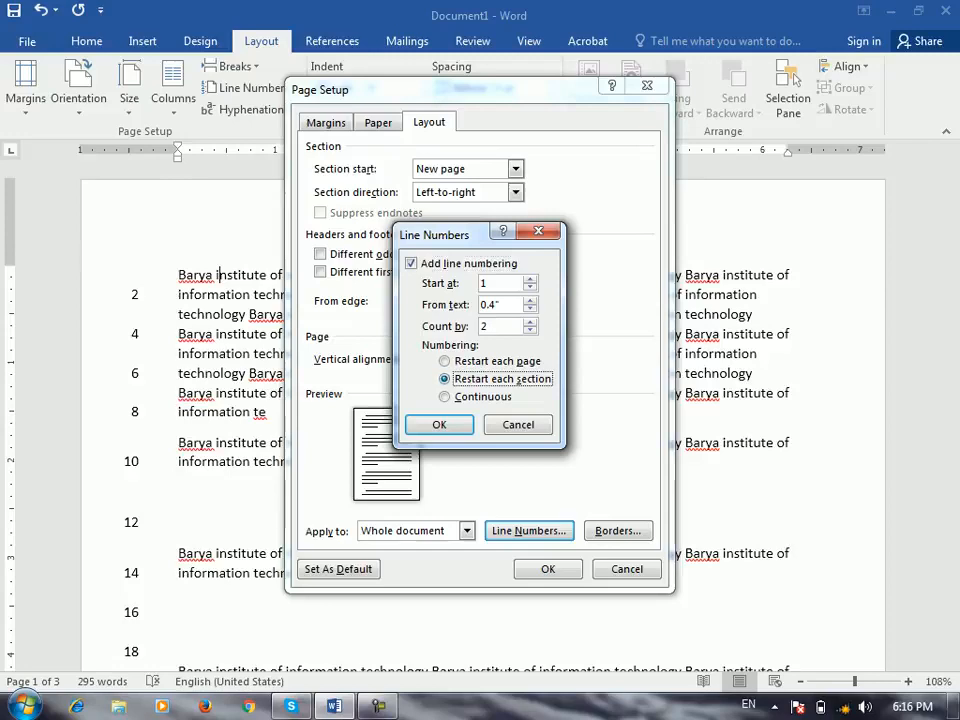
key(alt+c)
key(Return)
key(Return)
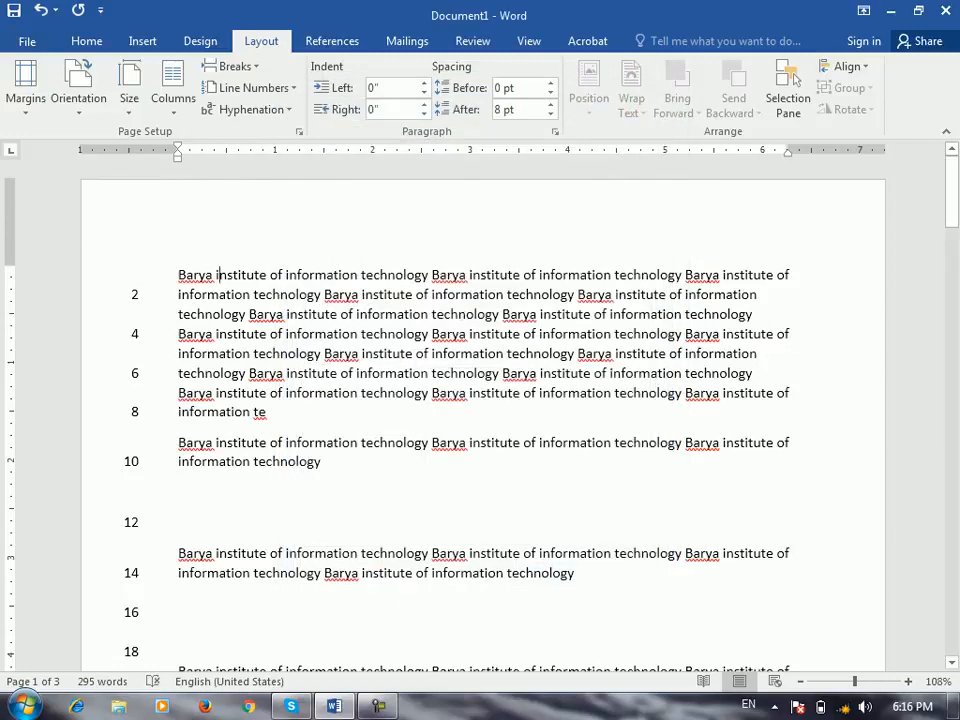
- Set the line numbers' Count by value to 1 for the whole document and check the numbering on the pages
click(214, 87)
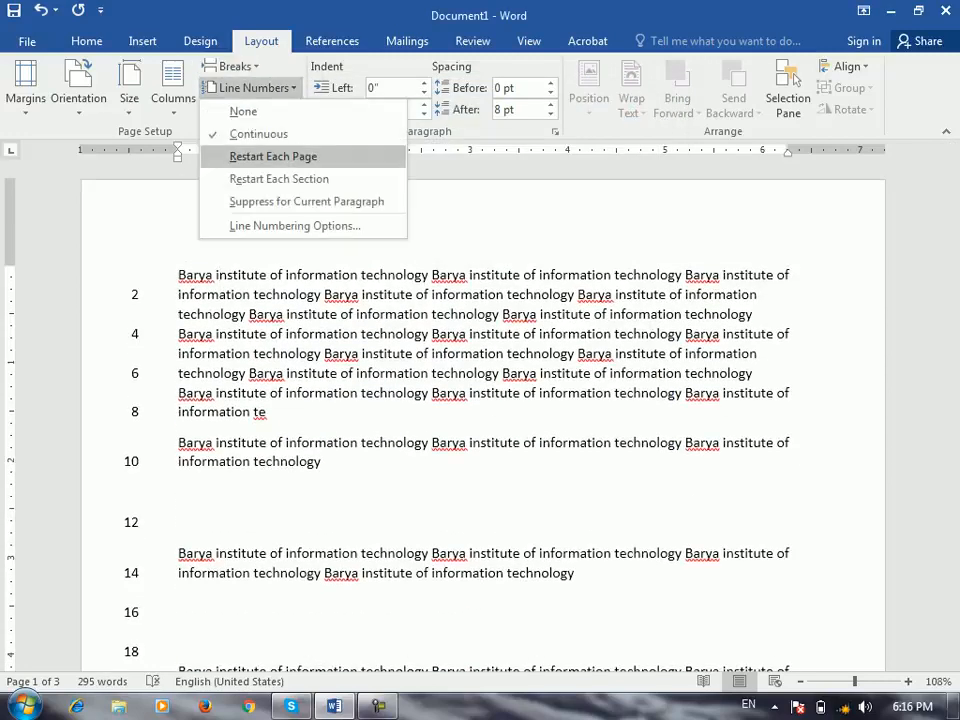
click(214, 225)
key(alt+n)
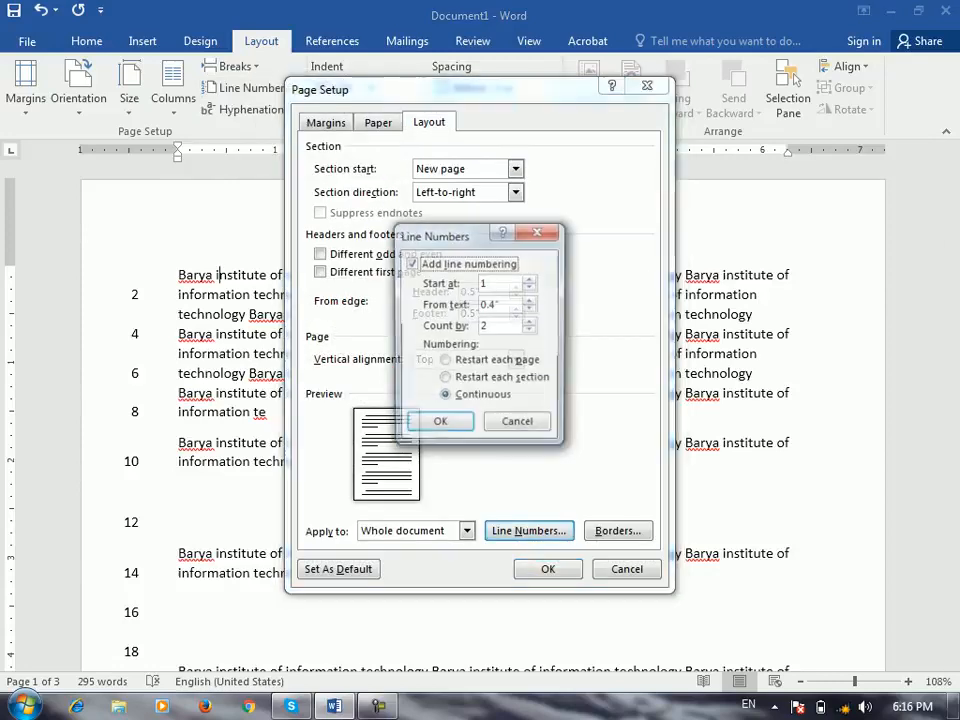
text(1)
key(Return)
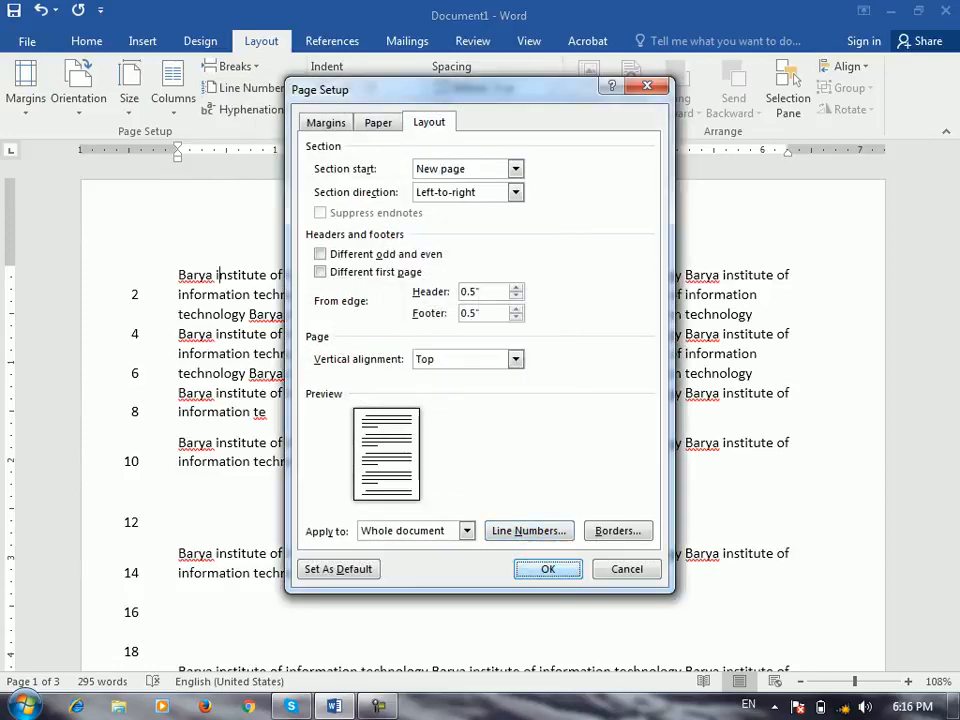
key(Return)
scroll(795, 80, down, 15)
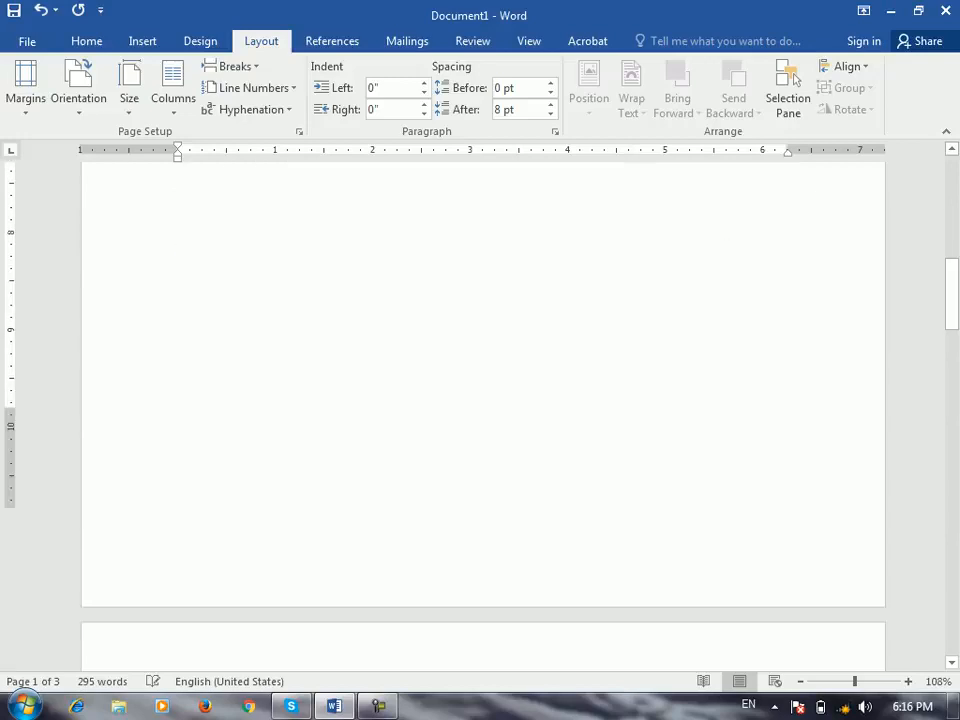
scroll(480, 400, up, 10)
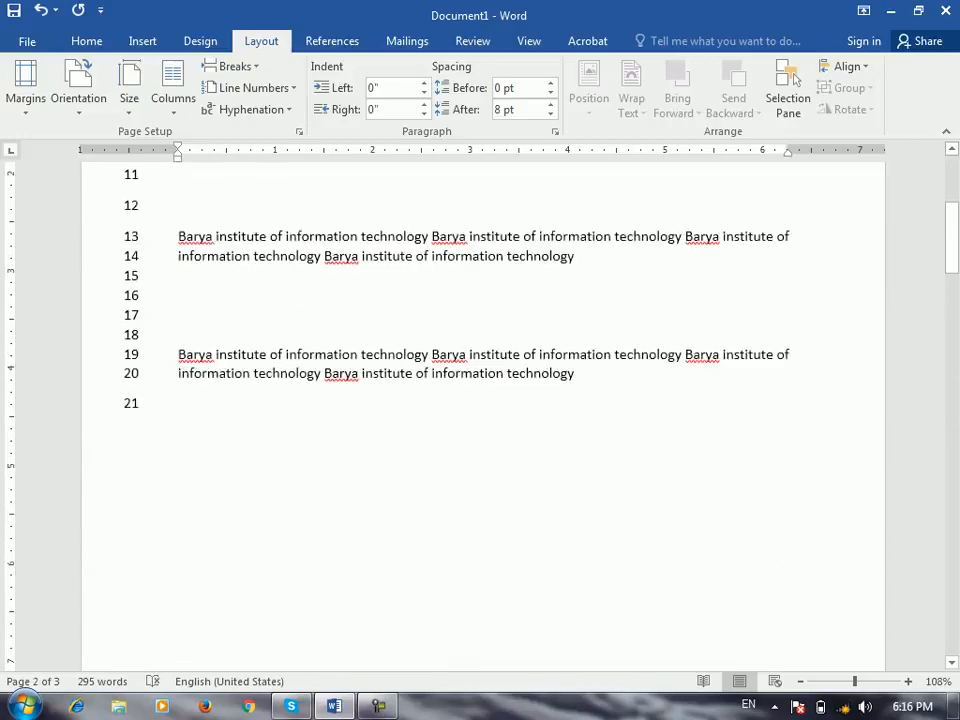
- Turn off line numbering and switch it back on as Continuous
click(250, 87)
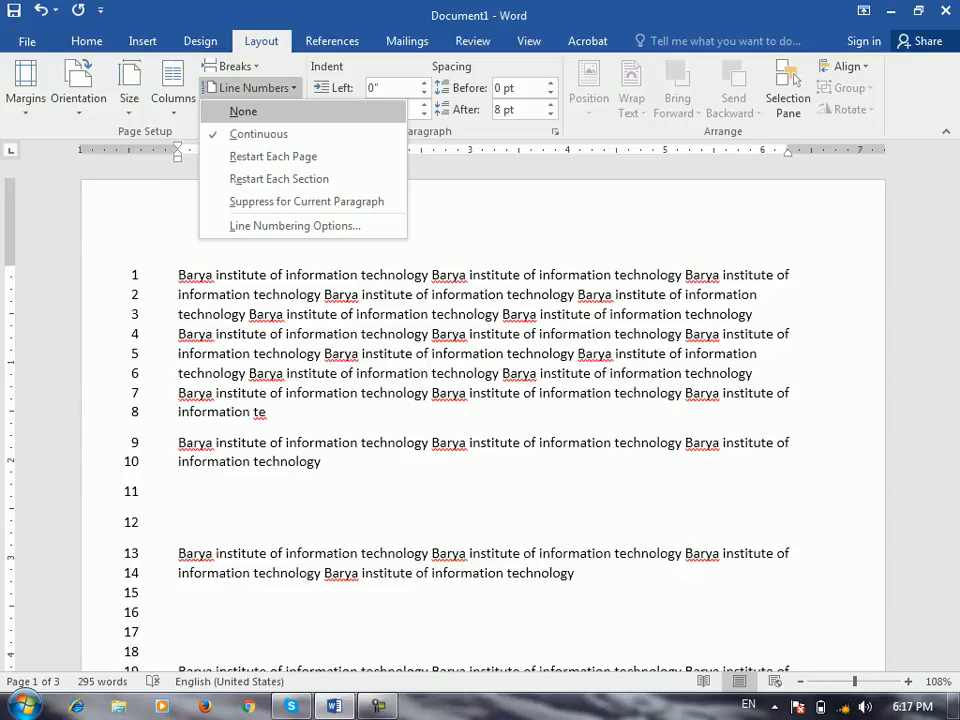
click(243, 111)
click(216, 274)
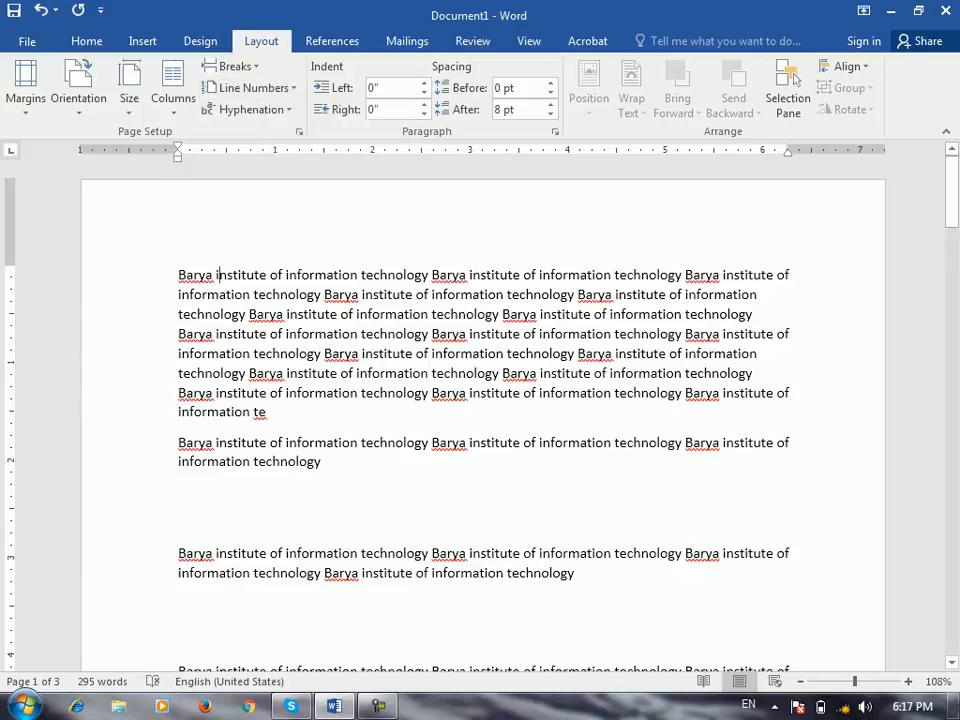
click(253, 87)
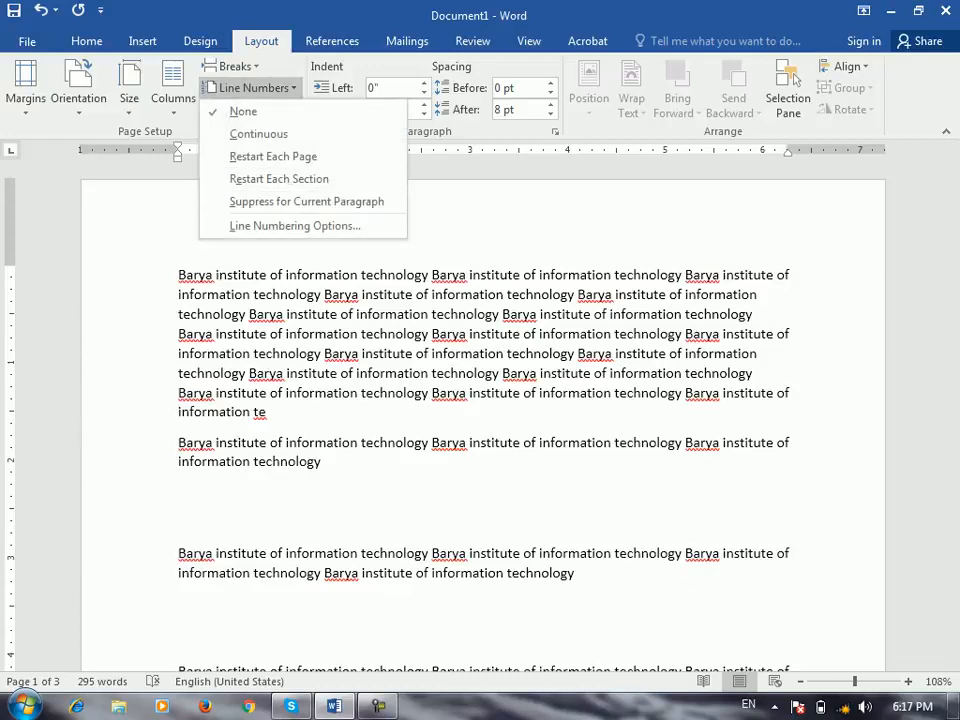
click(253, 87)
click(253, 87)
click(258, 133)
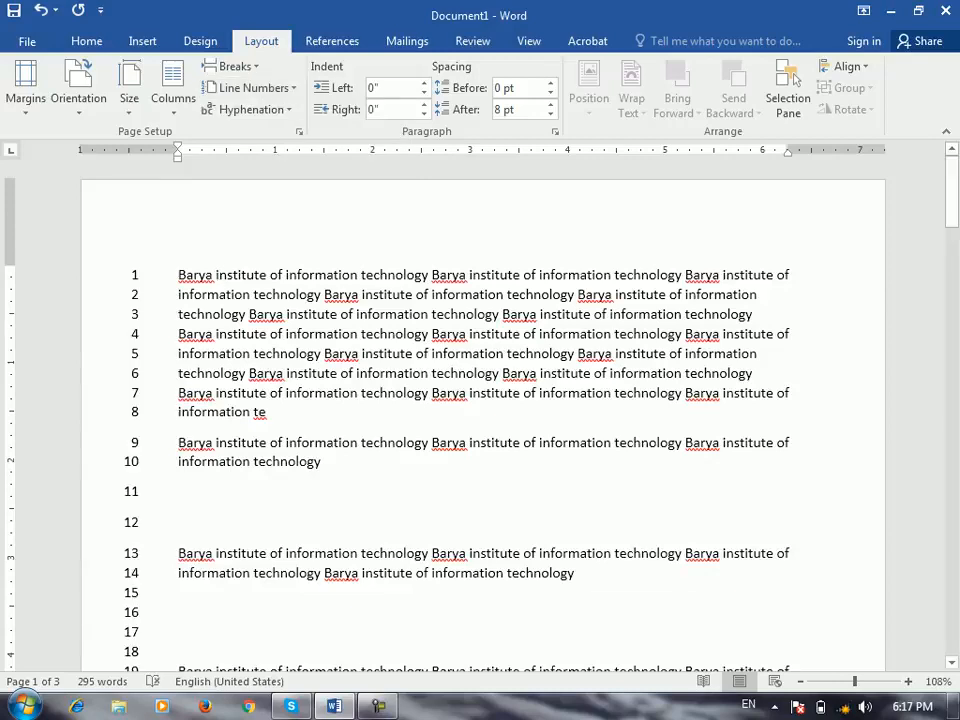
- Suppress line numbering for the opening paragraph and restore it
click(253, 87)
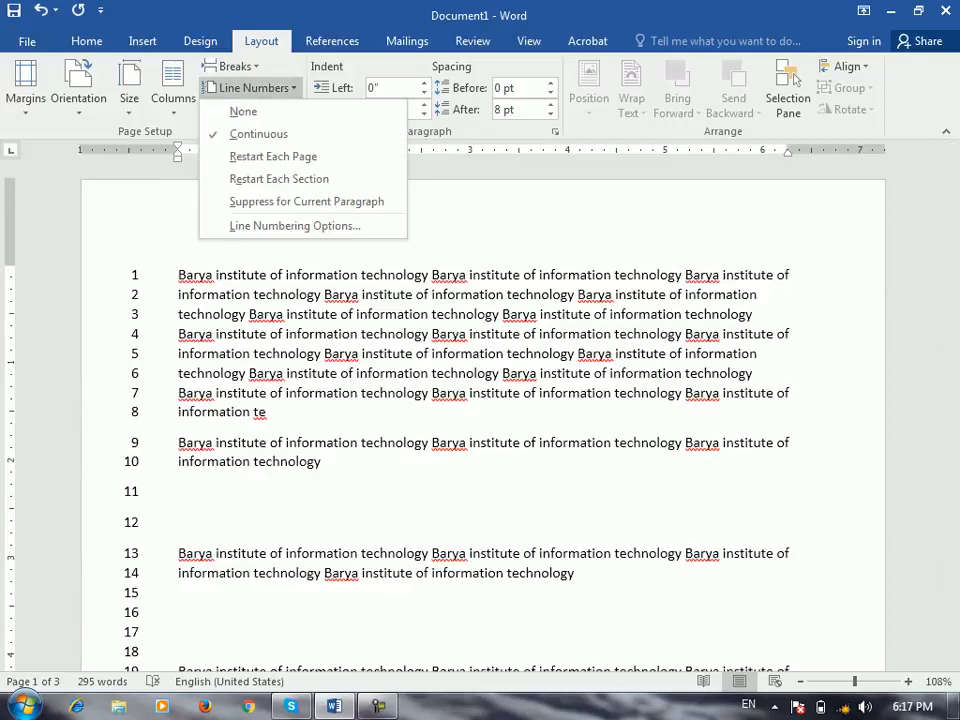
click(290, 201)
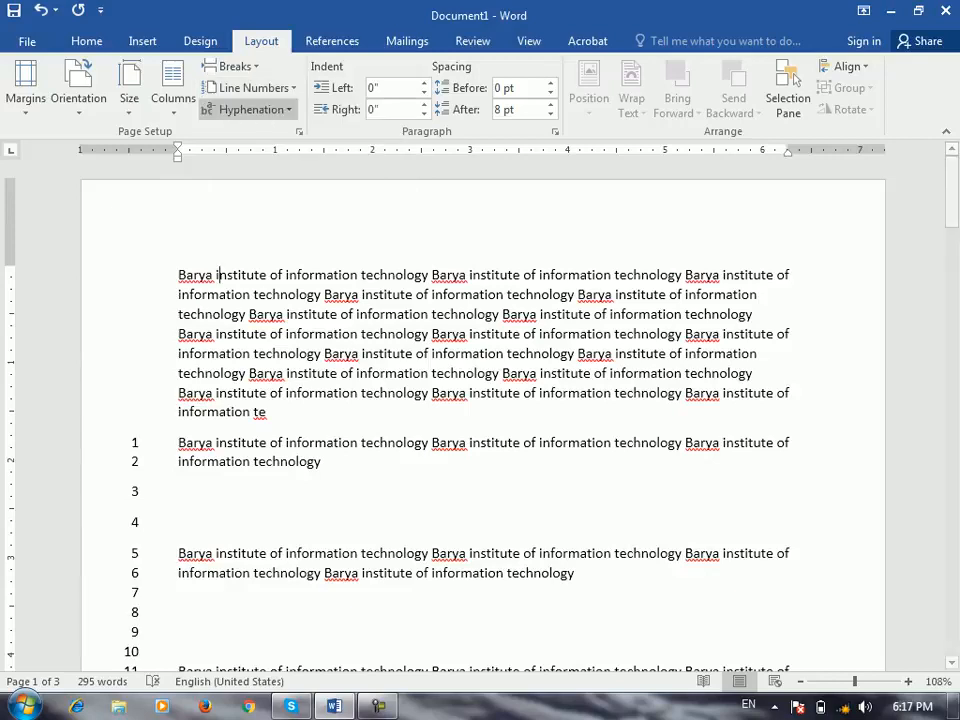
click(253, 87)
click(290, 201)
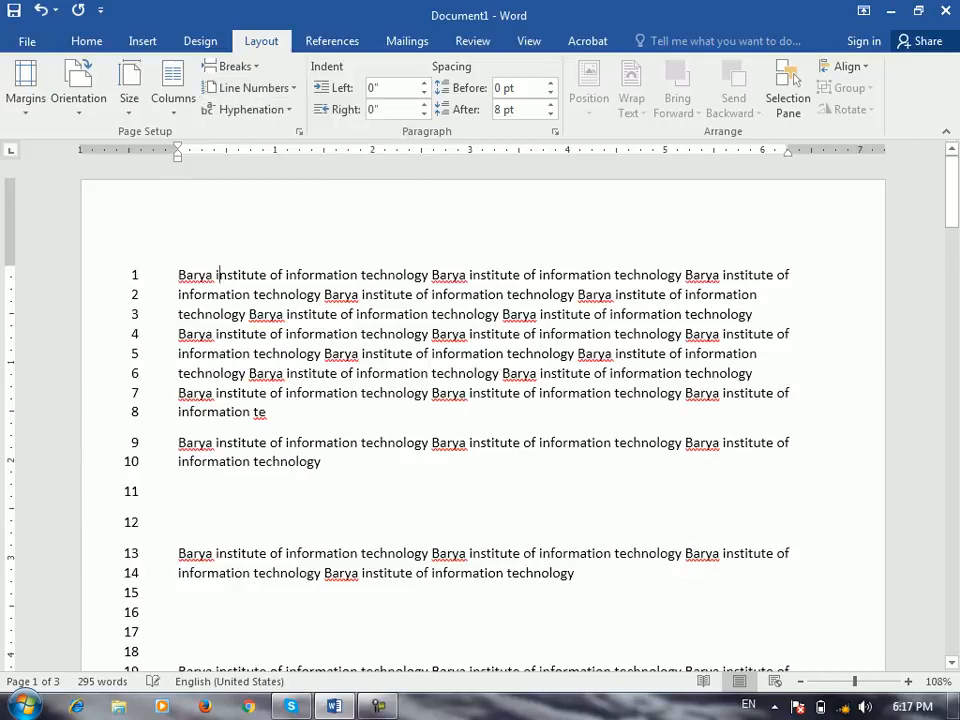
- Split the first line into its own paragraph, and suppress and restore line numbering for that paragraph
click(790, 274)
key(Return)
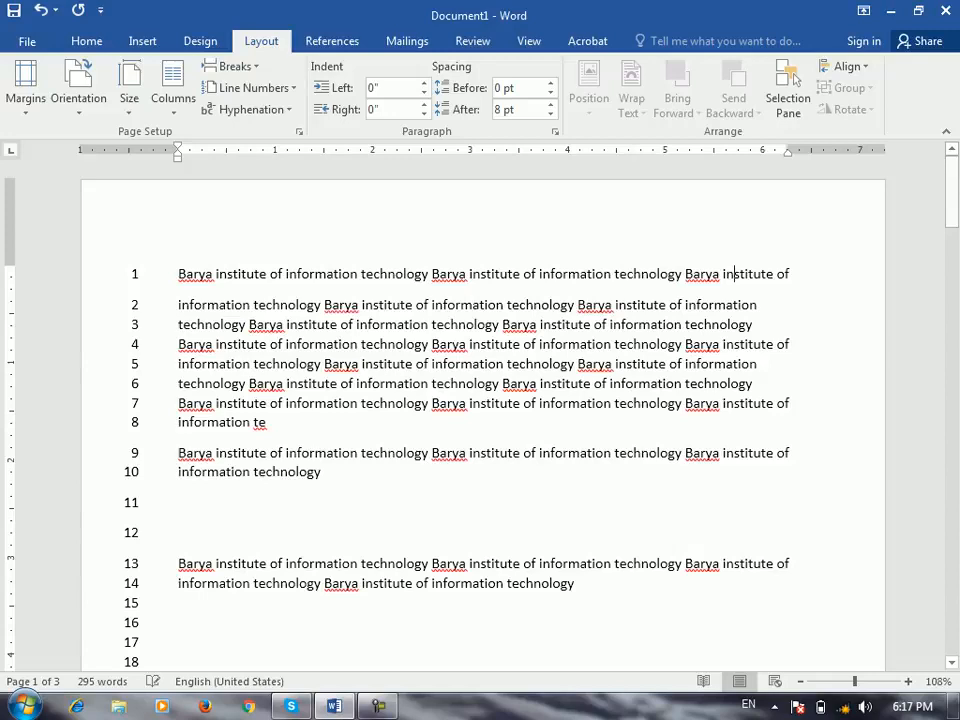
click(256, 87)
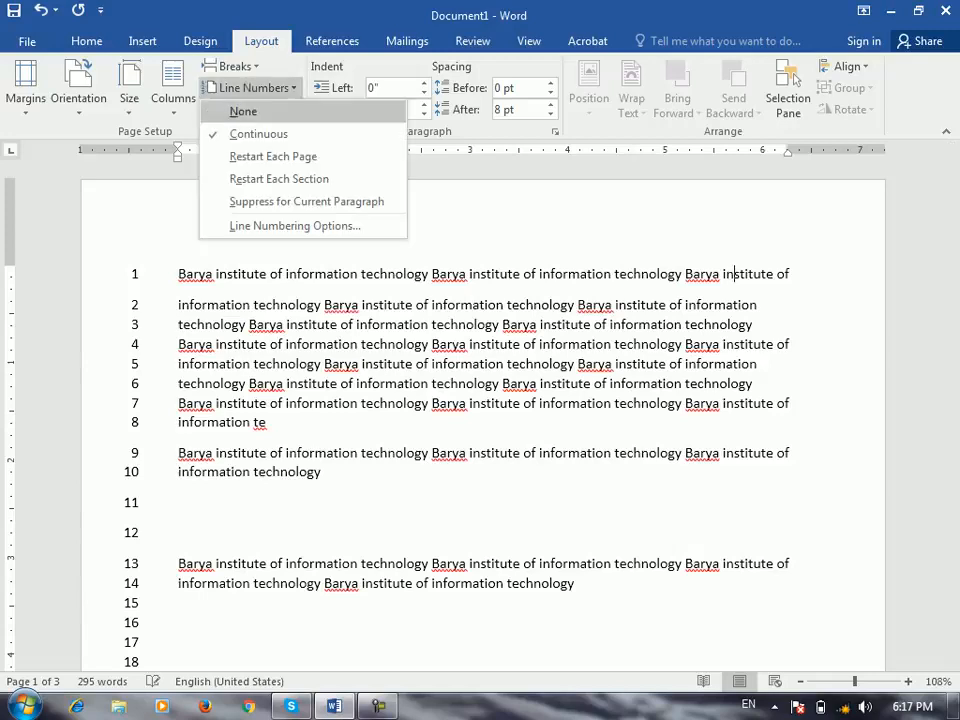
click(290, 204)
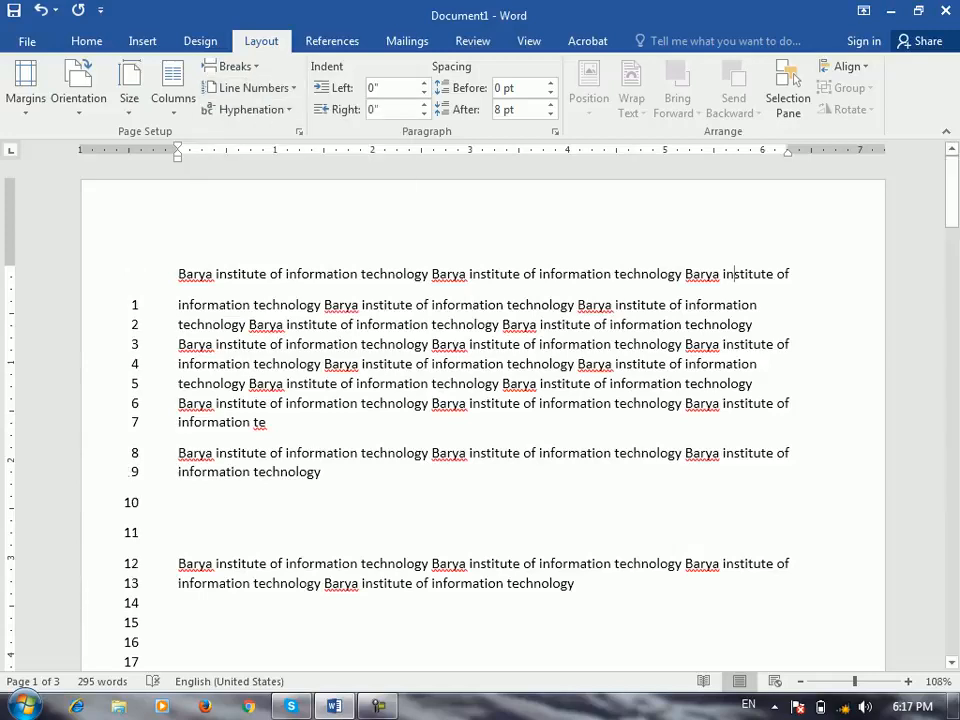
click(256, 87)
click(290, 201)
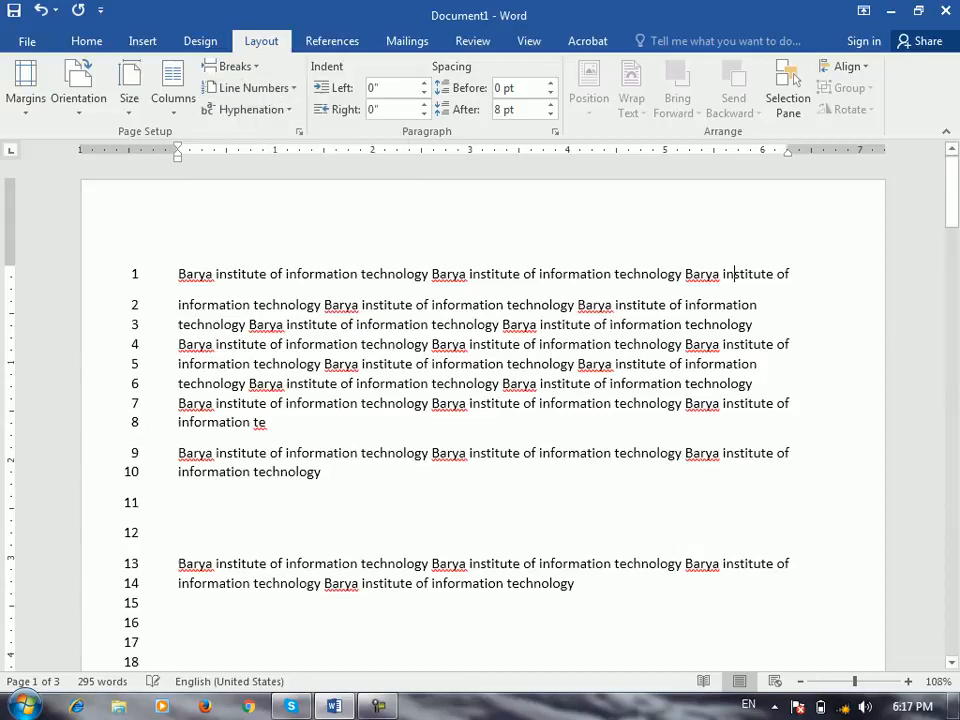
- Rejoin the first line with the paragraph below it by removing the paragraph break
click(250, 109)
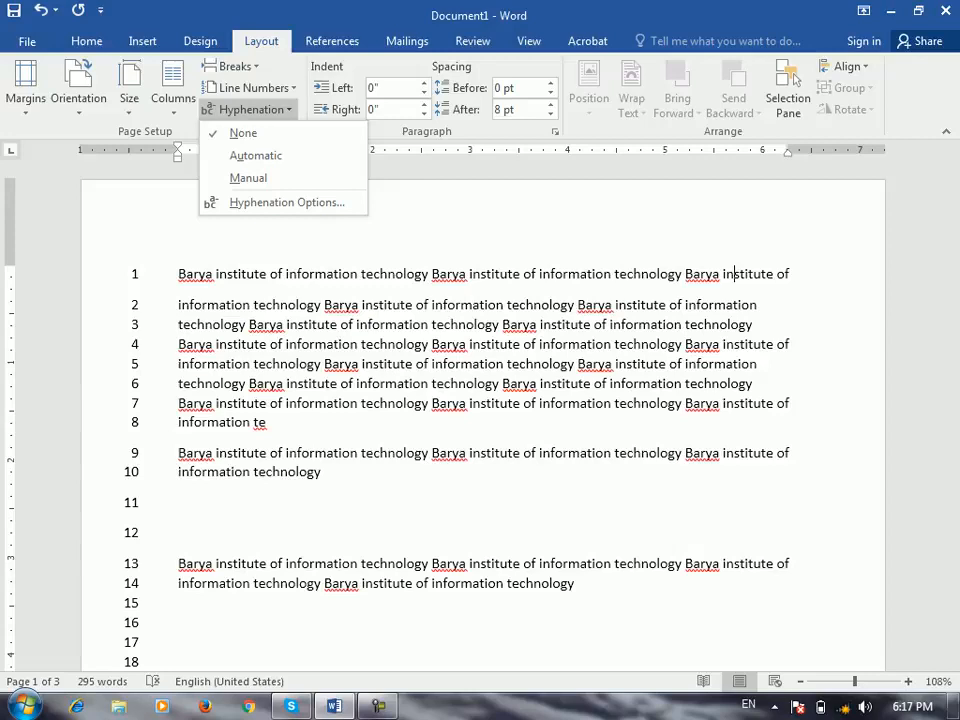
key(Escape)
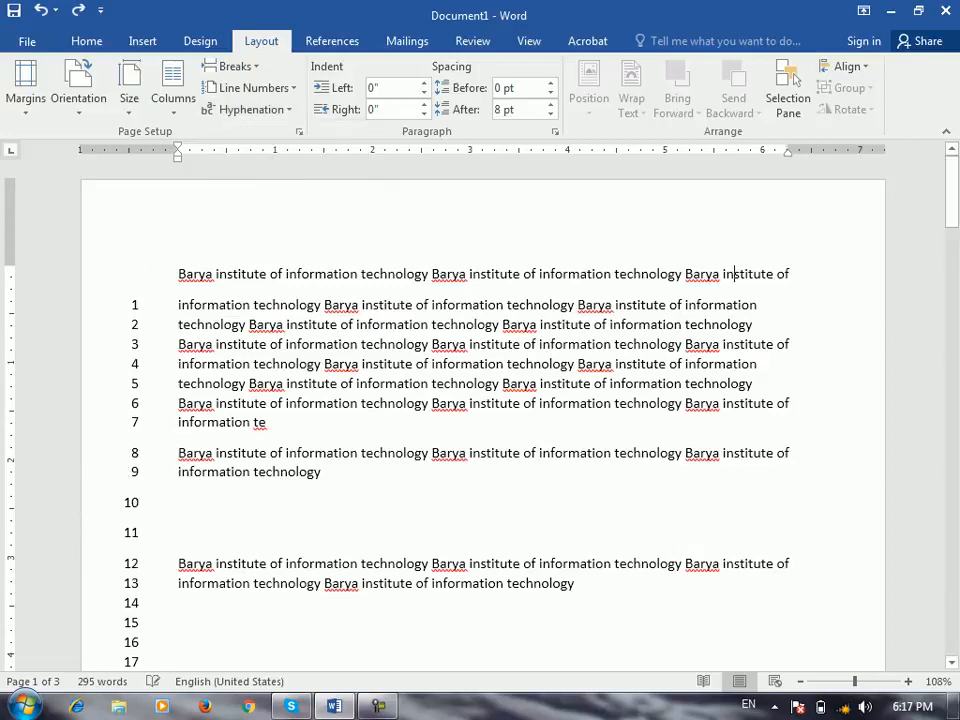
key(End)
key(Delete)
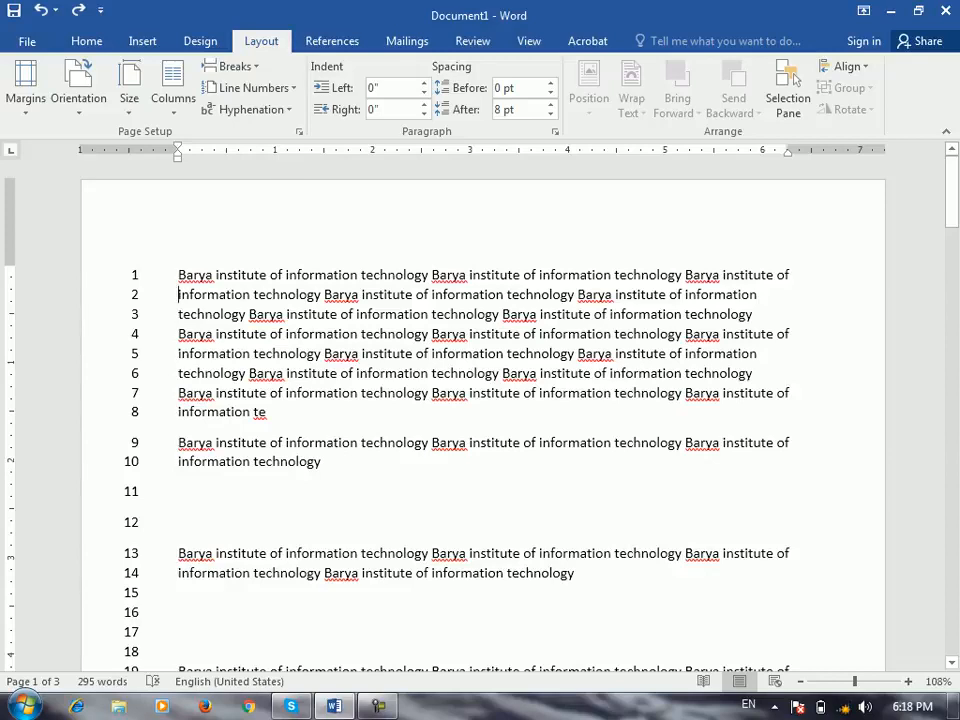
- Turn on automatic hyphenation for the document
click(250, 109)
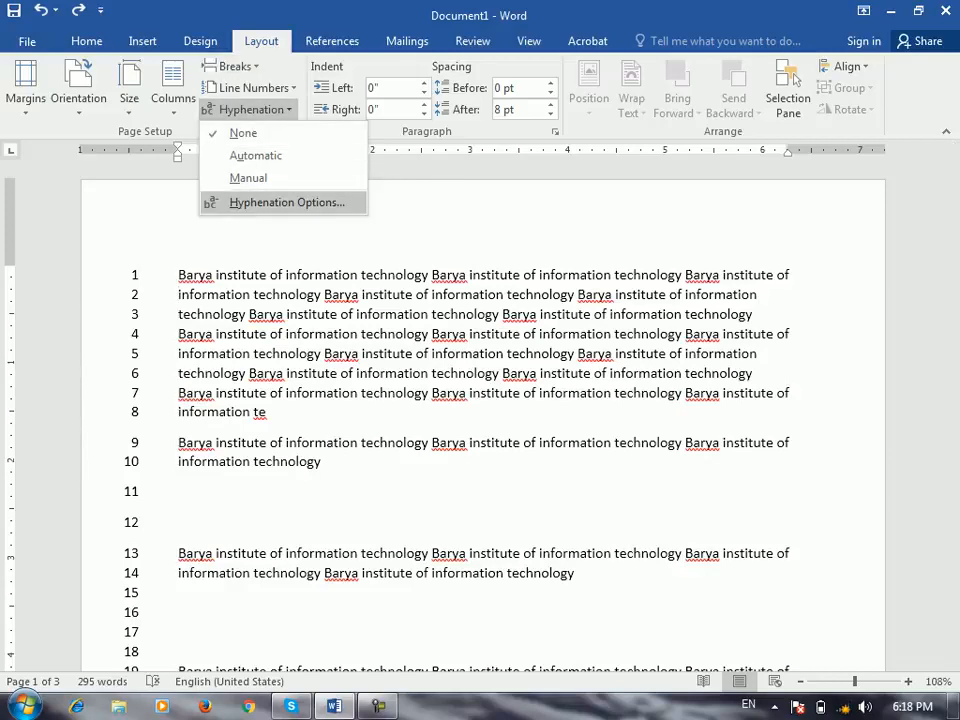
key(Up)
key(Escape)
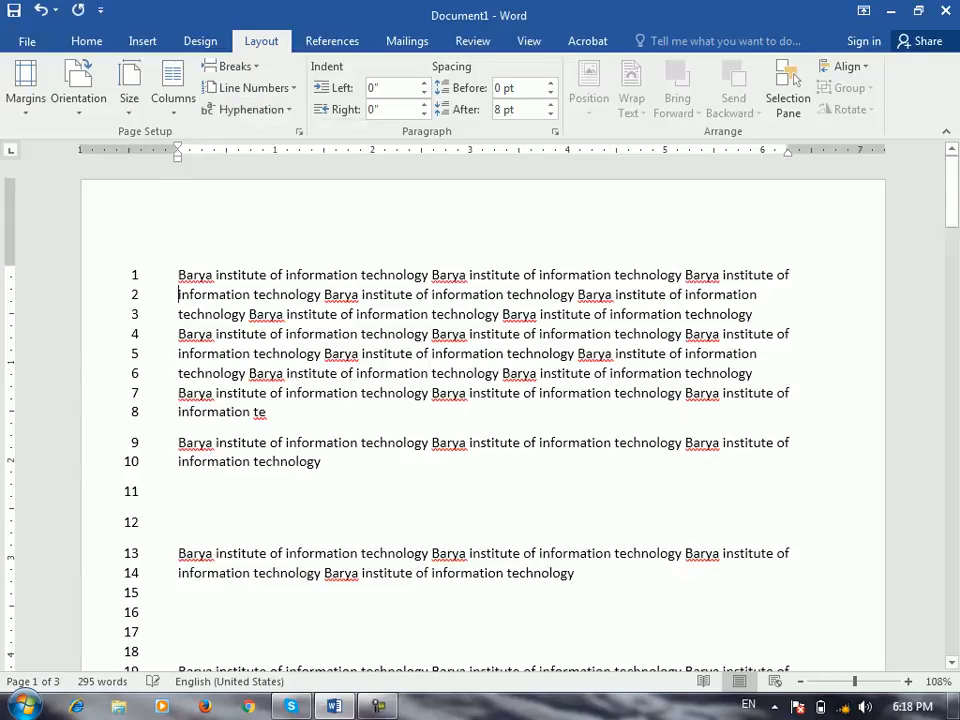
key(Up)
key(Down)
key(Return)
key(Escape)
key(Escape)
- Delete the letter y from the last "Barya" on the second line so the word reads "Bara"
key(ctrl+Right)
key(ctrl+Right)
key(ctrl+Right)
key(ctrl+Right)
key(ctrl+Right)
key(ctrl+Right)
key(ctrl+Right)
key(Right)
key(Right)
key(Right)
key(Right)
key(Delete)
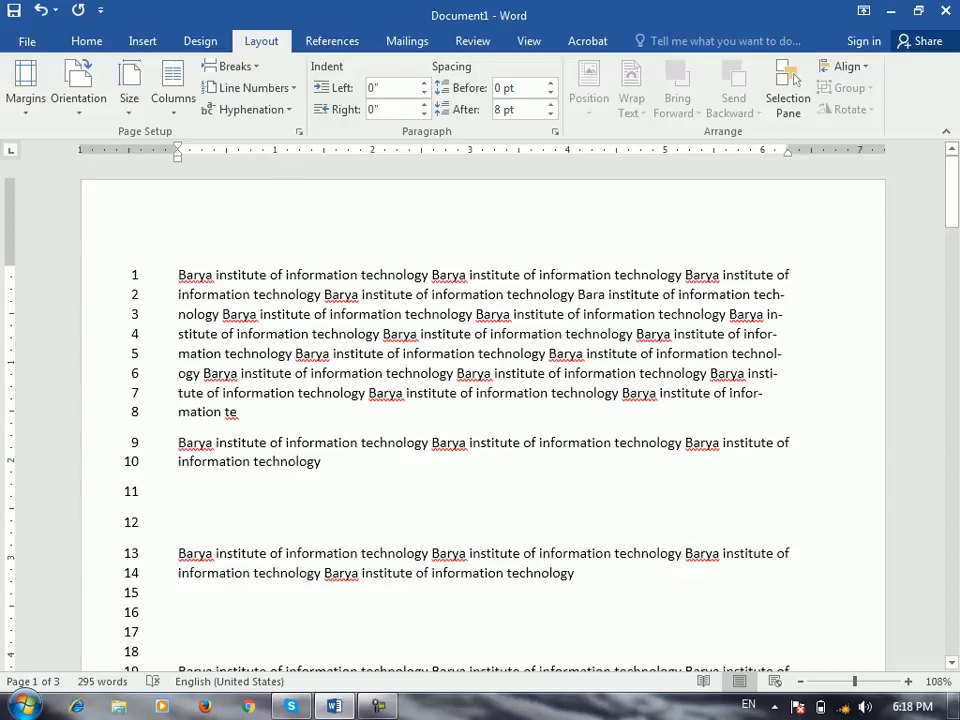
key(End)
key(shift+Right)
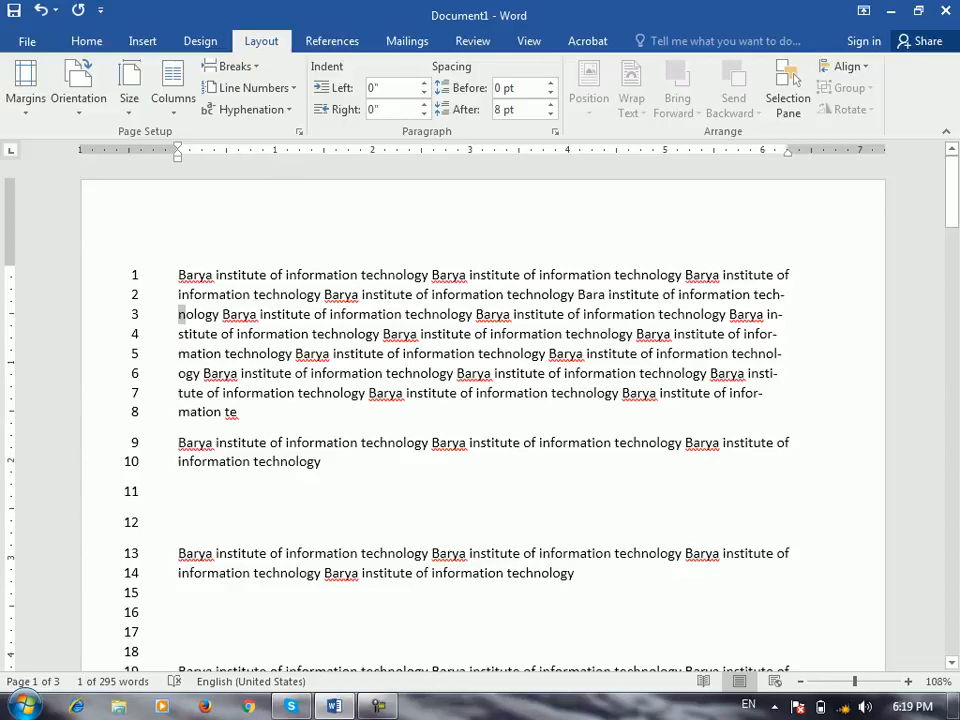
key(Left)
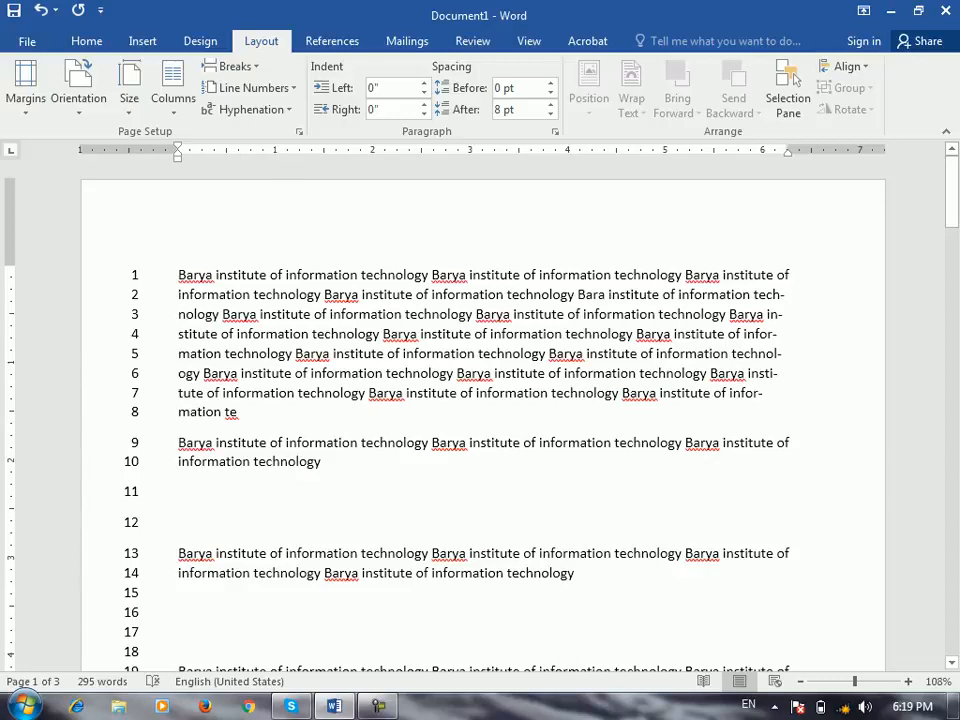
click(86, 41)
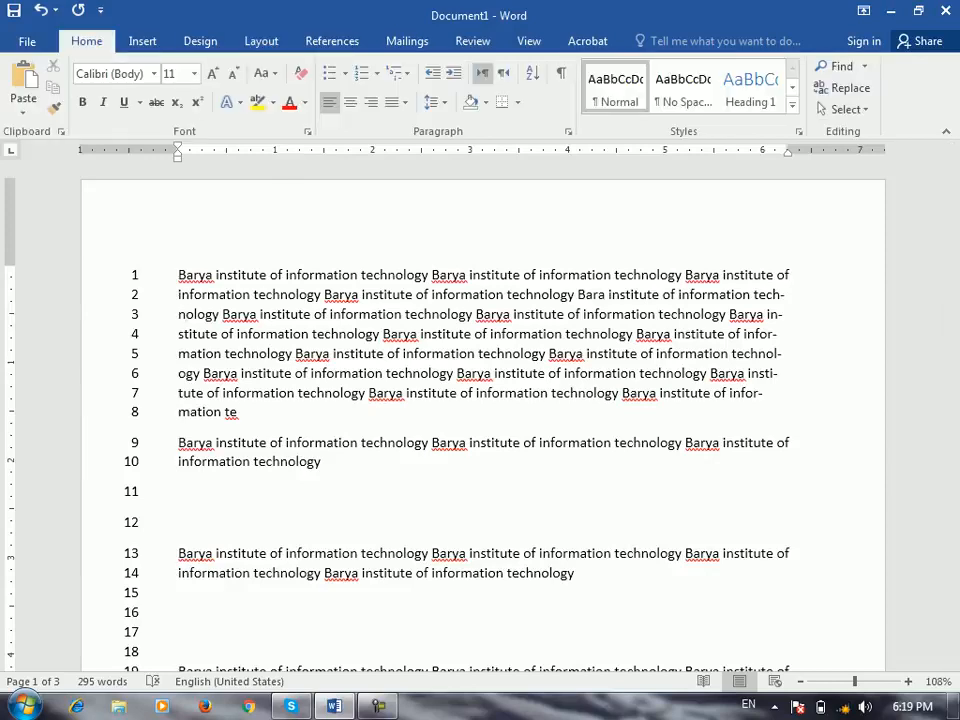
click(404, 102)
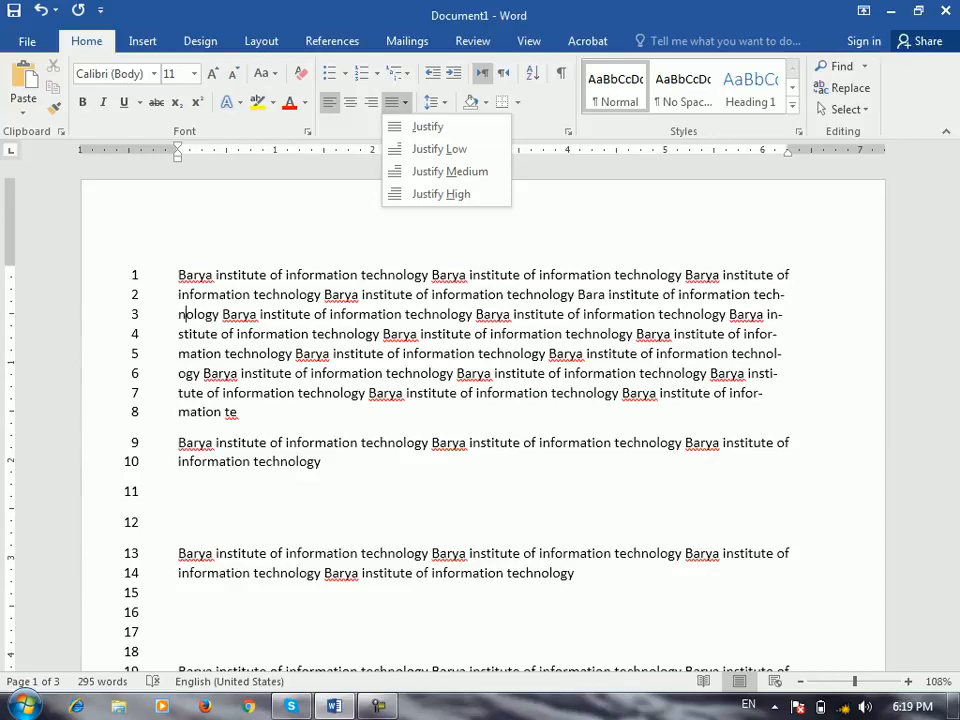
- Set a limit on consecutive hyphens in the hyphenation options, keeping automatic hyphenation enabled
click(261, 41)
click(250, 109)
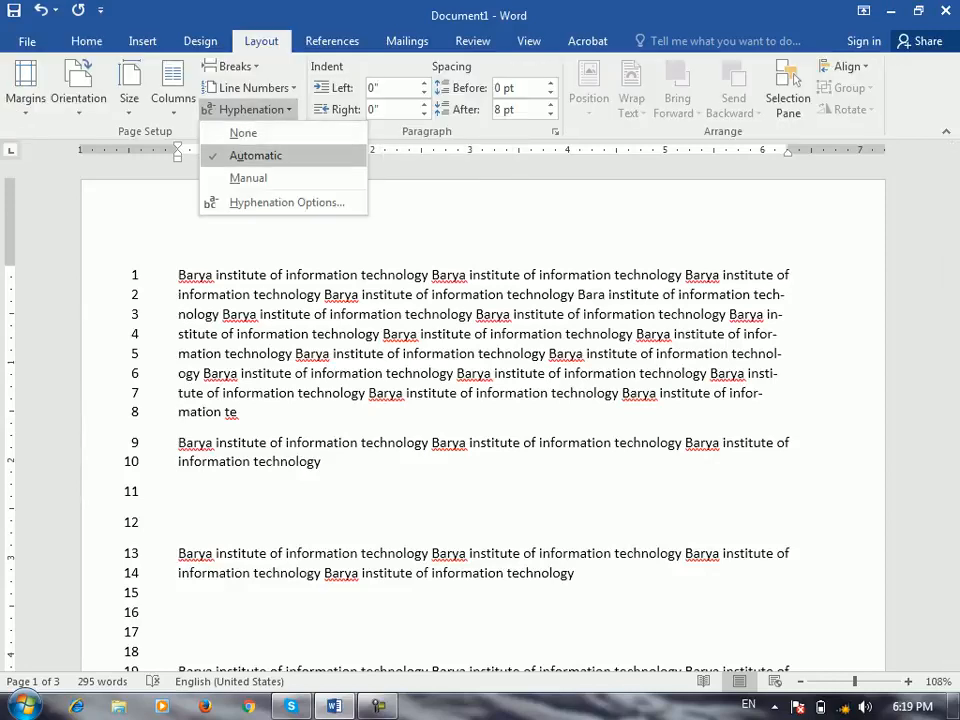
click(270, 202)
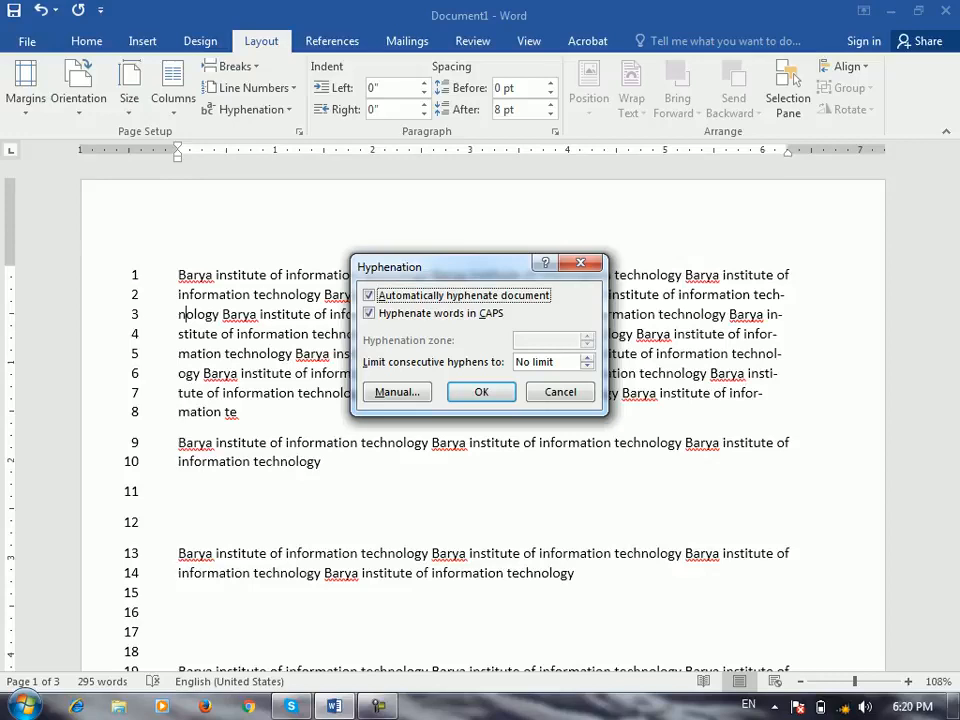
key(Tab)
key(Tab)
key(Up)
key(Up)
key(Up)
key(Up)
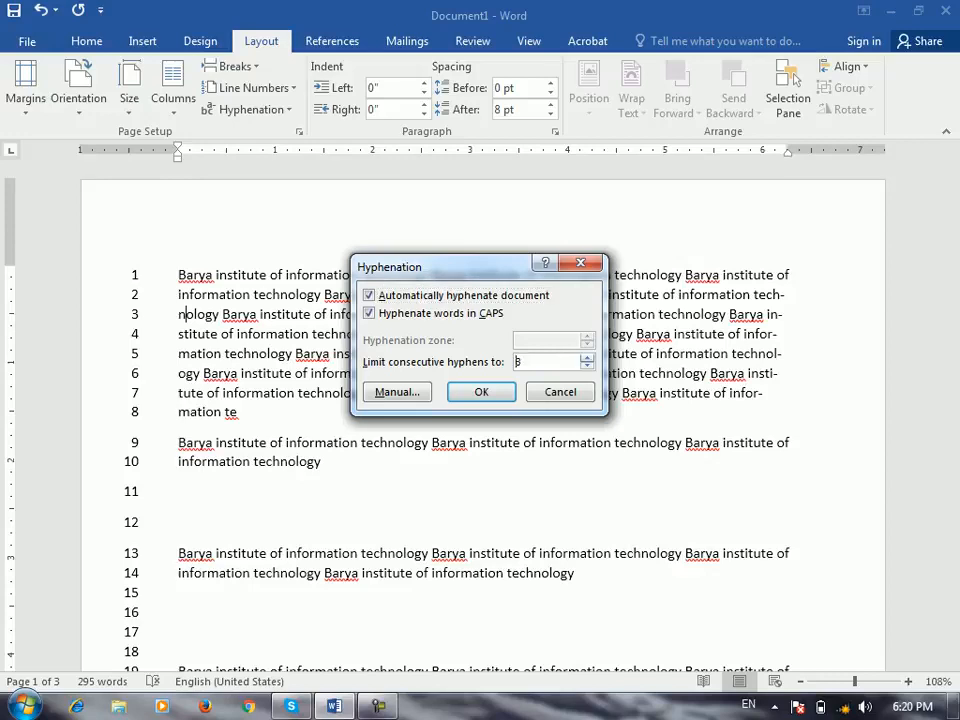
key(Up)
key(Return)
- Turn off hyphenation for the document
click(250, 109)
click(242, 135)
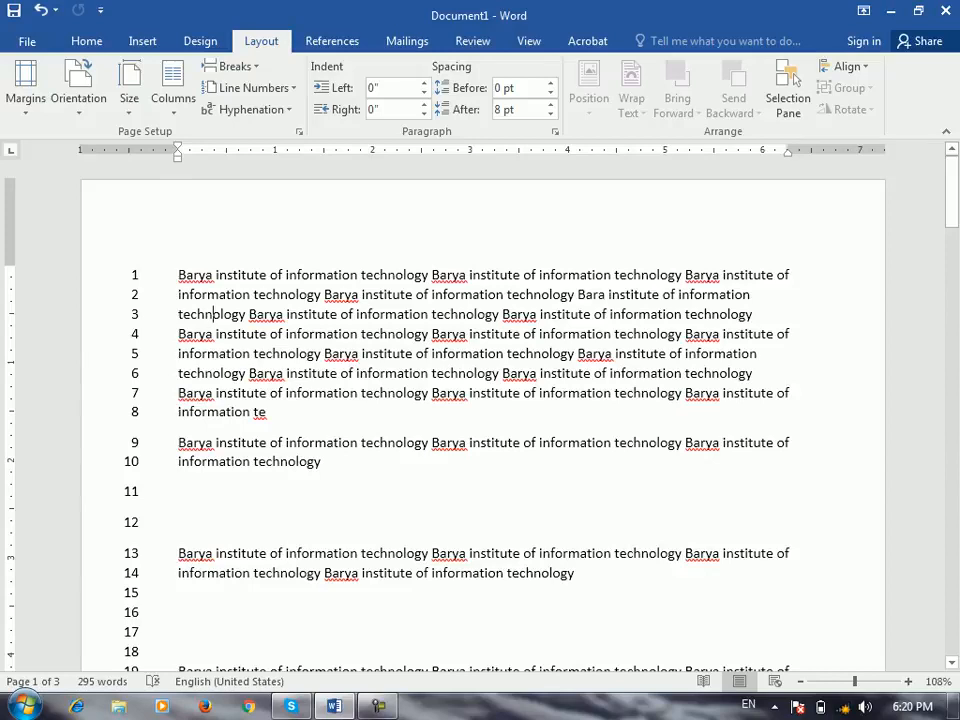
click(378, 707)
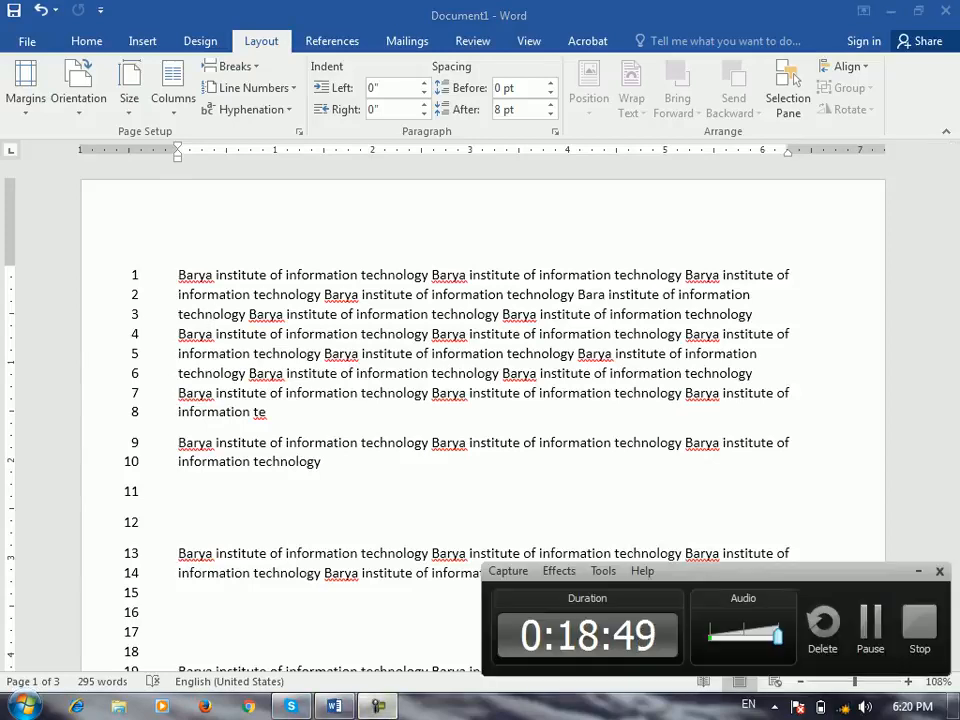